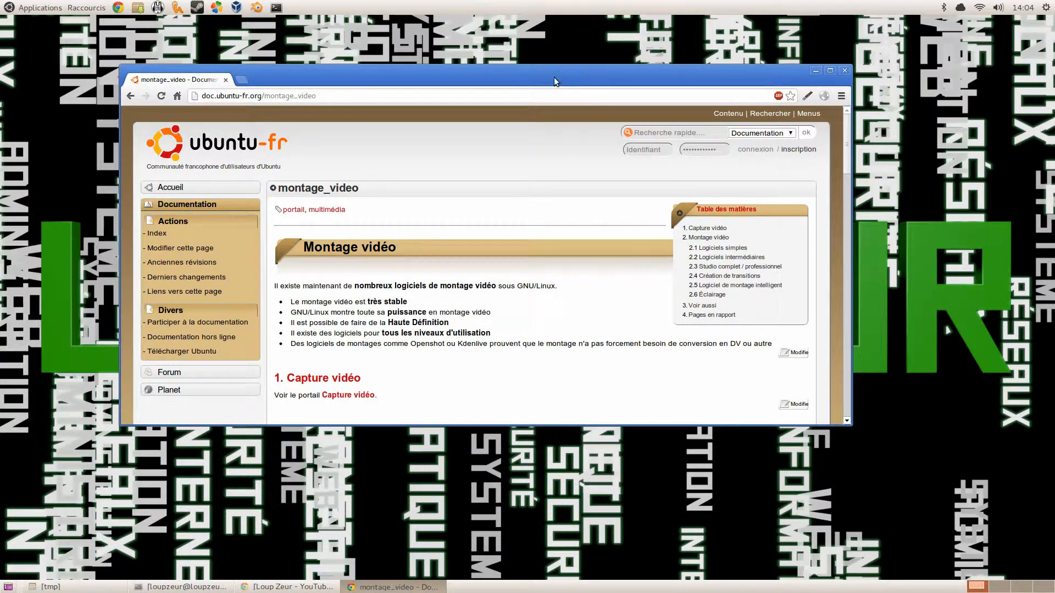
- Review the simple editors listed under "Montage simple" on the montage_video page, highlighting the list from PiTiVi to Shotcut
drag(553, 77, 595, 102)
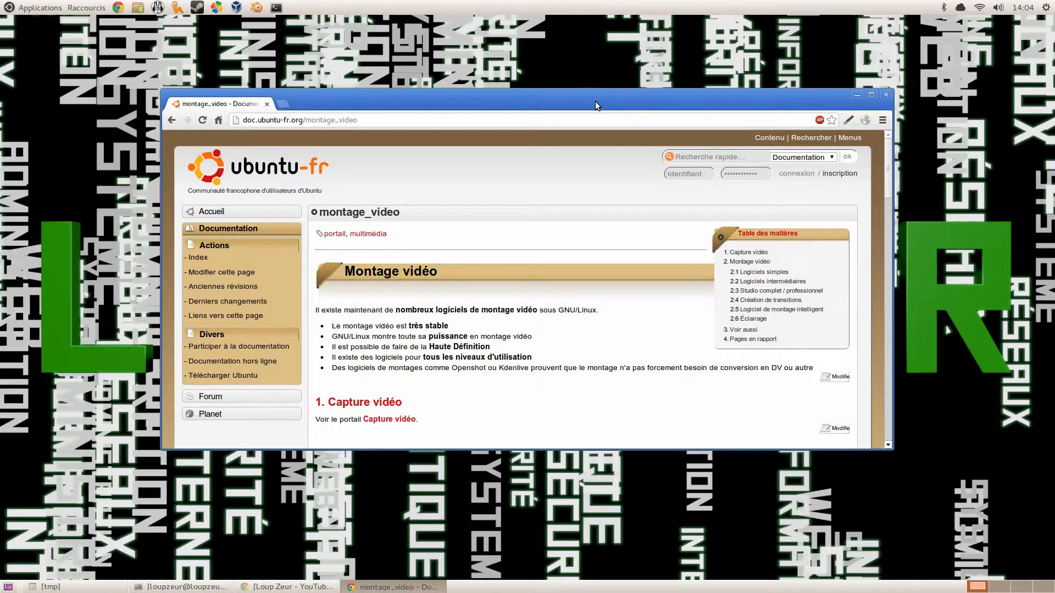
scroll(621, 286, down, 10)
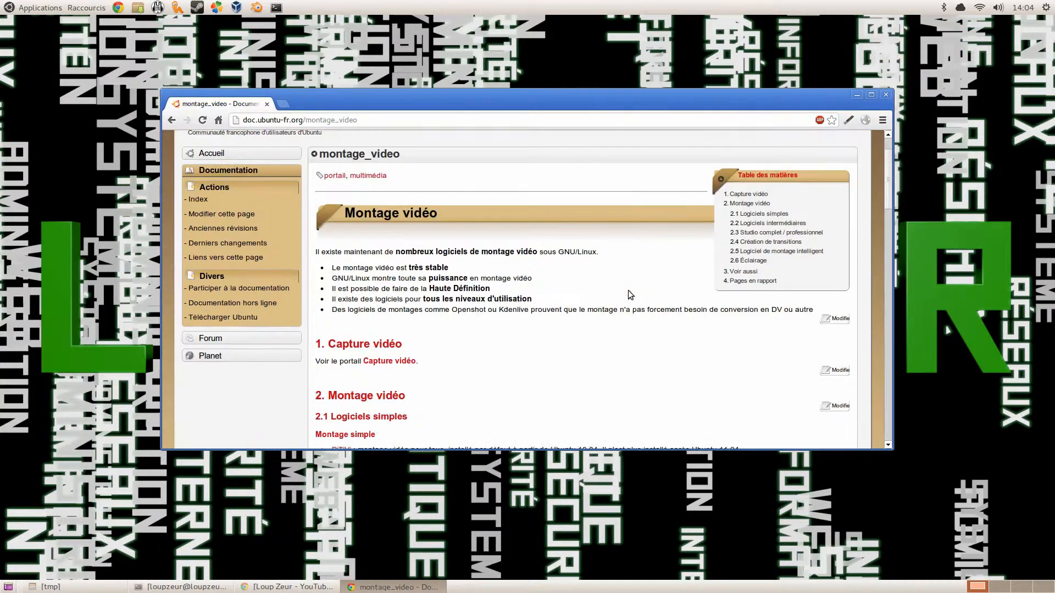
drag(518, 281, 264, 217)
click(692, 294)
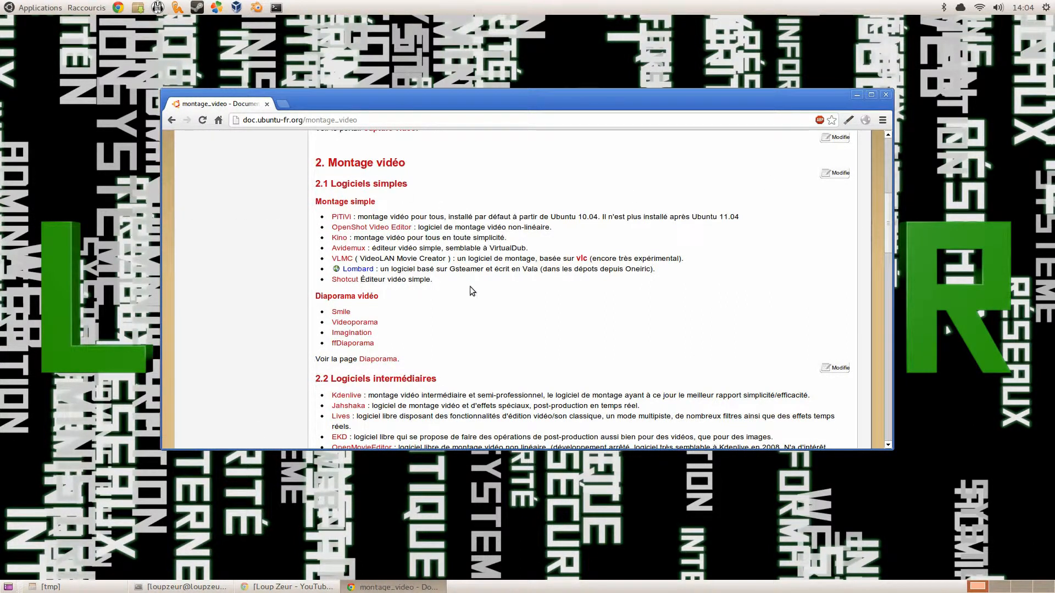
drag(470, 292, 313, 220)
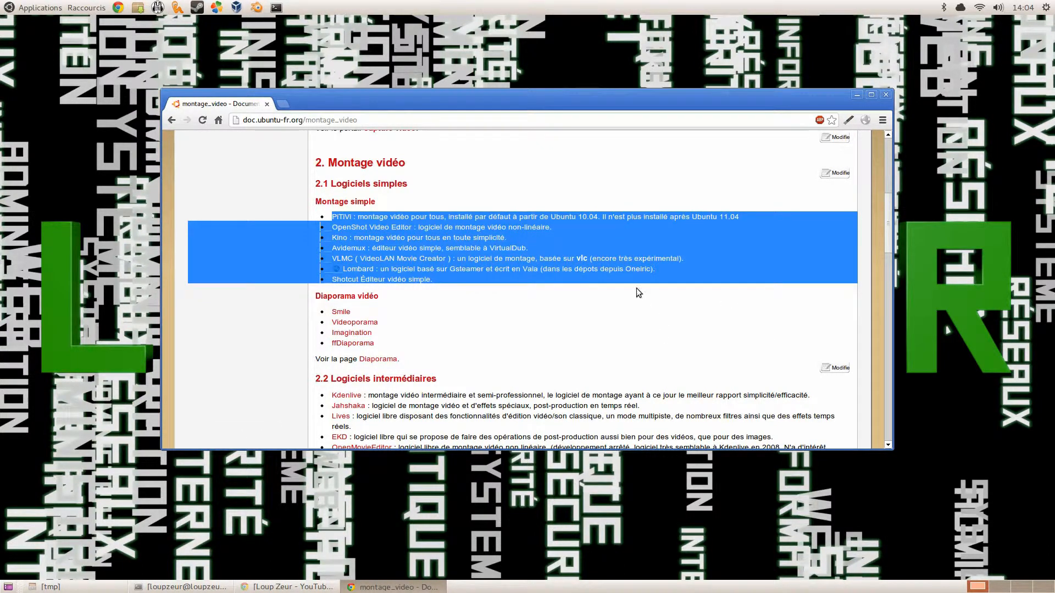
drag(637, 288, 292, 200)
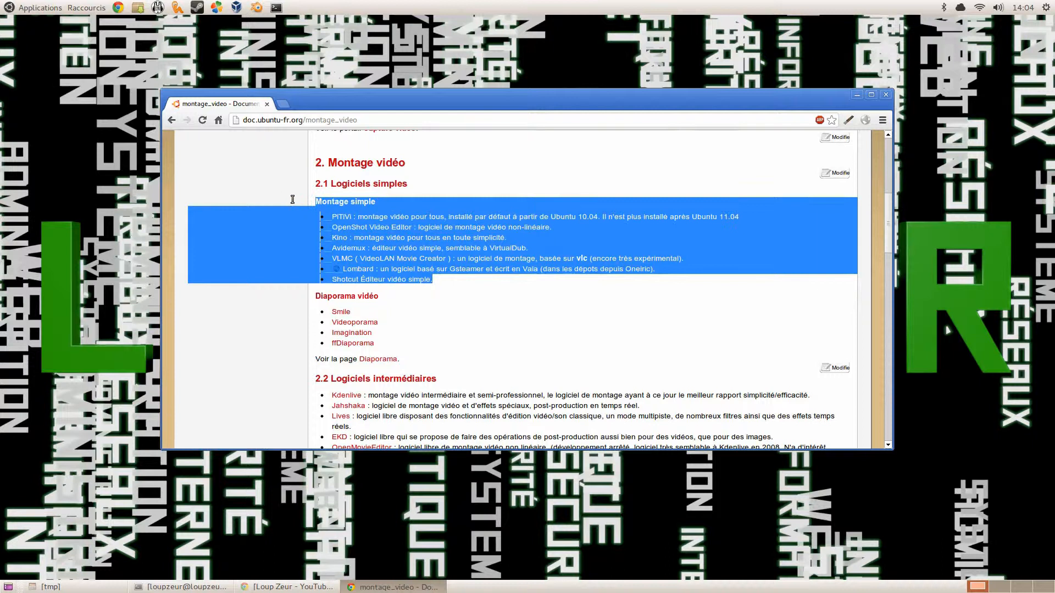
click(526, 203)
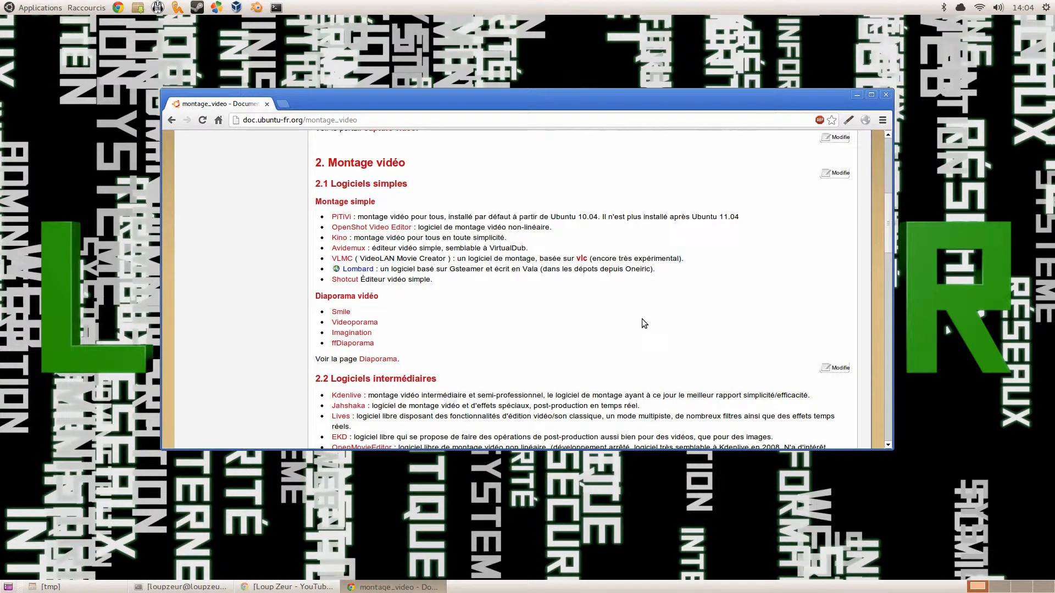
- Read through the intermediate, professional and smart editing software sections of the page, returning to the list of simple editors
scroll(639, 327, down, 10)
scroll(639, 330, up, 3)
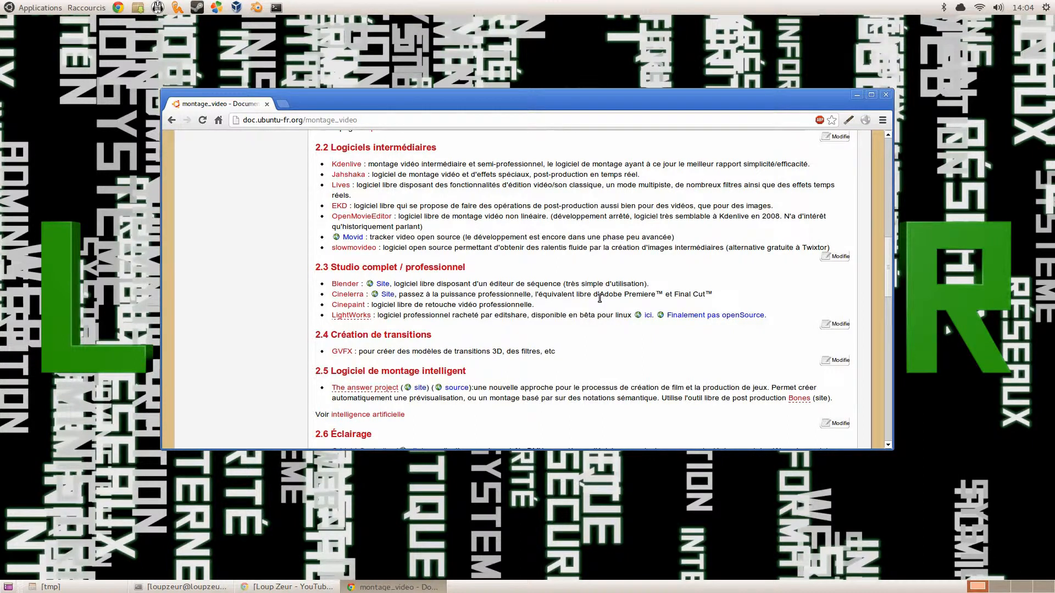
scroll(614, 330, down, 3)
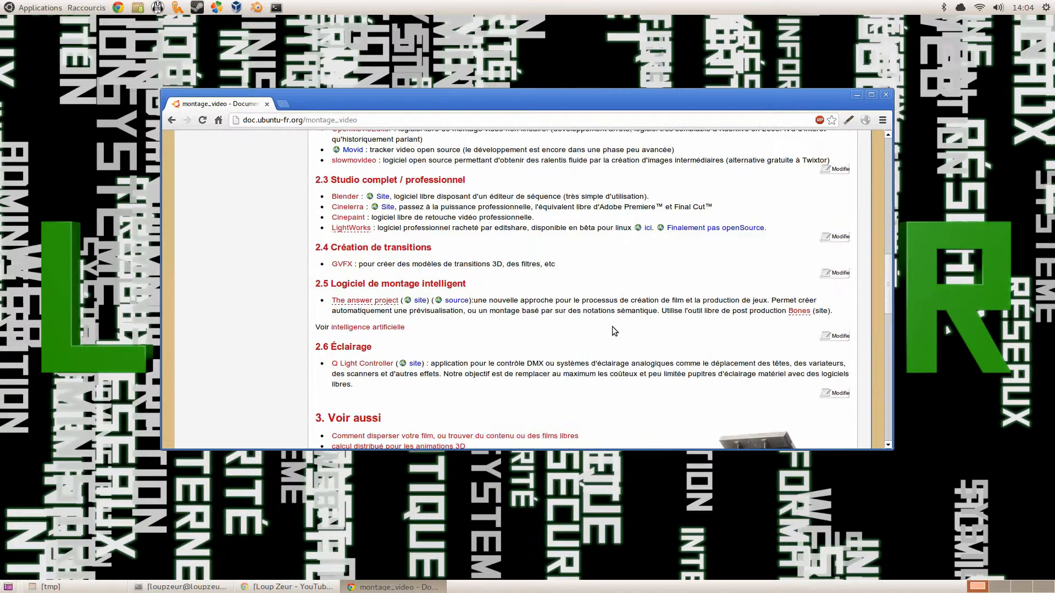
scroll(614, 330, up, 4)
scroll(612, 326, up, 6)
scroll(612, 326, up, 2)
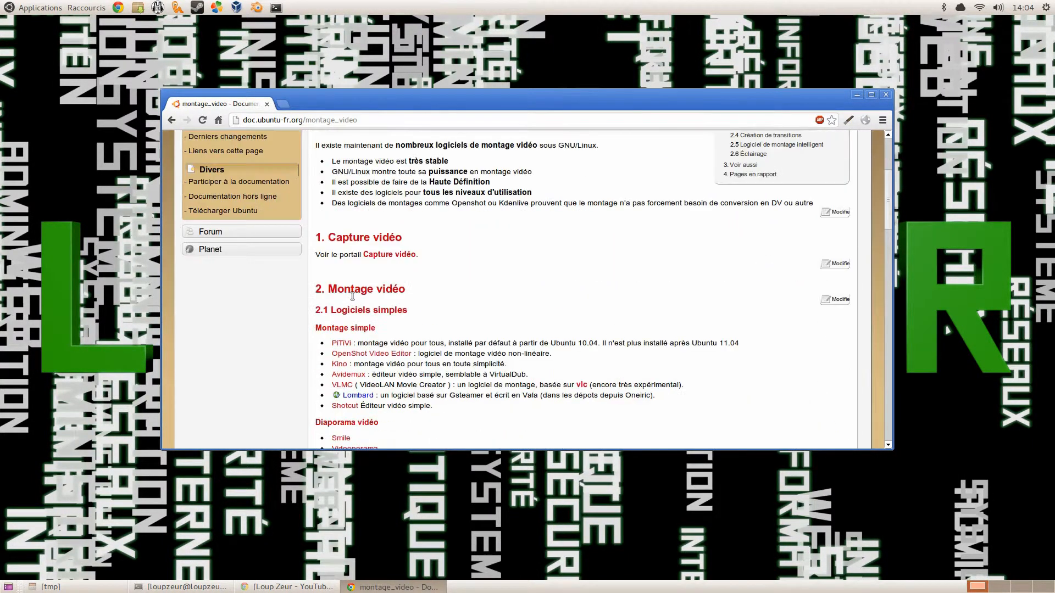
scroll(597, 409, up, 4)
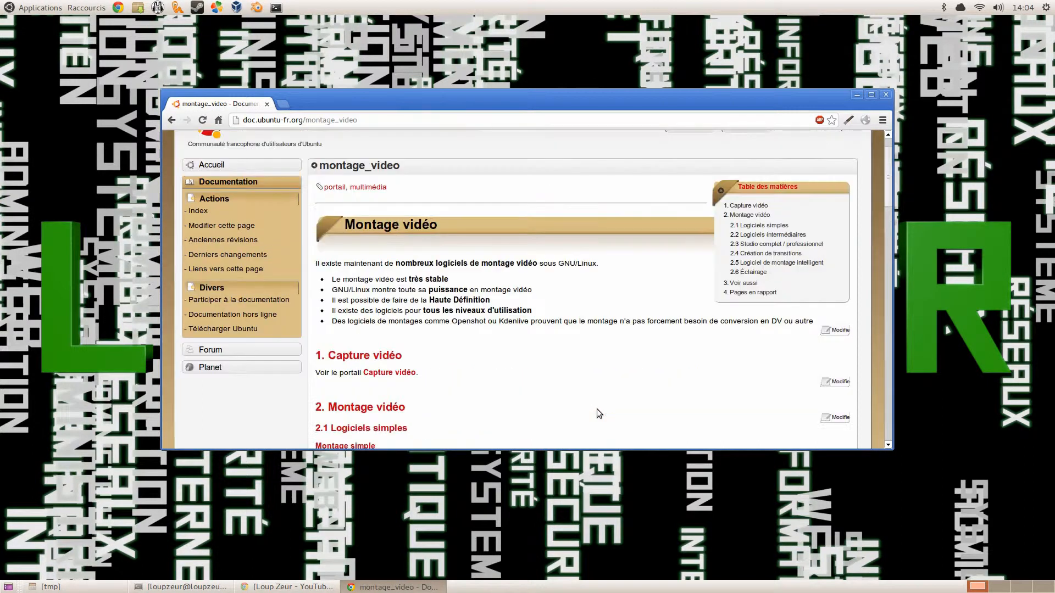
scroll(597, 408, down, 5)
scroll(596, 407, down, 1)
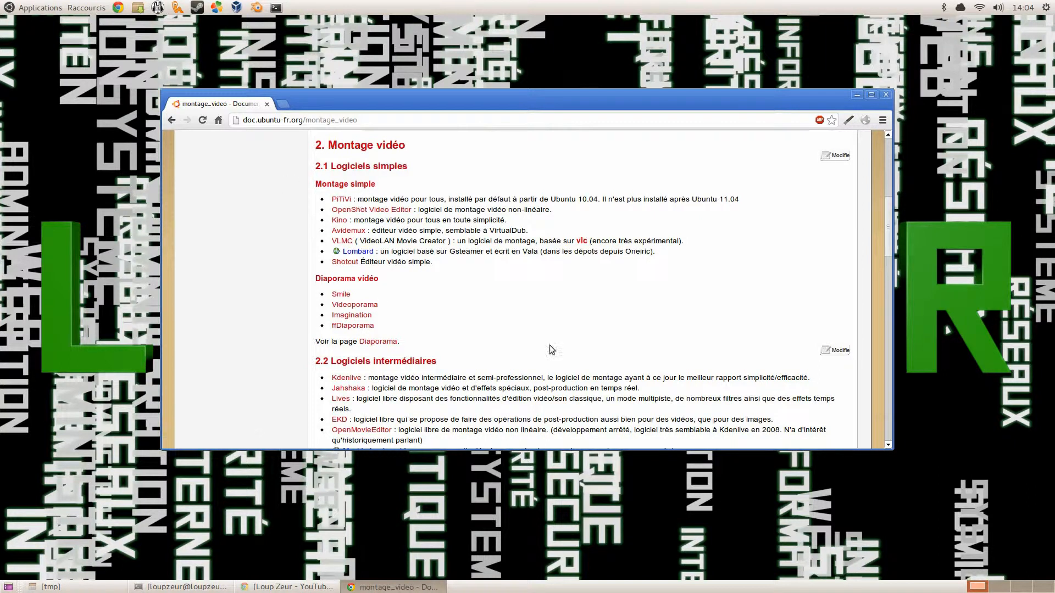
scroll(549, 407, down, 3)
scroll(523, 391, up, 4)
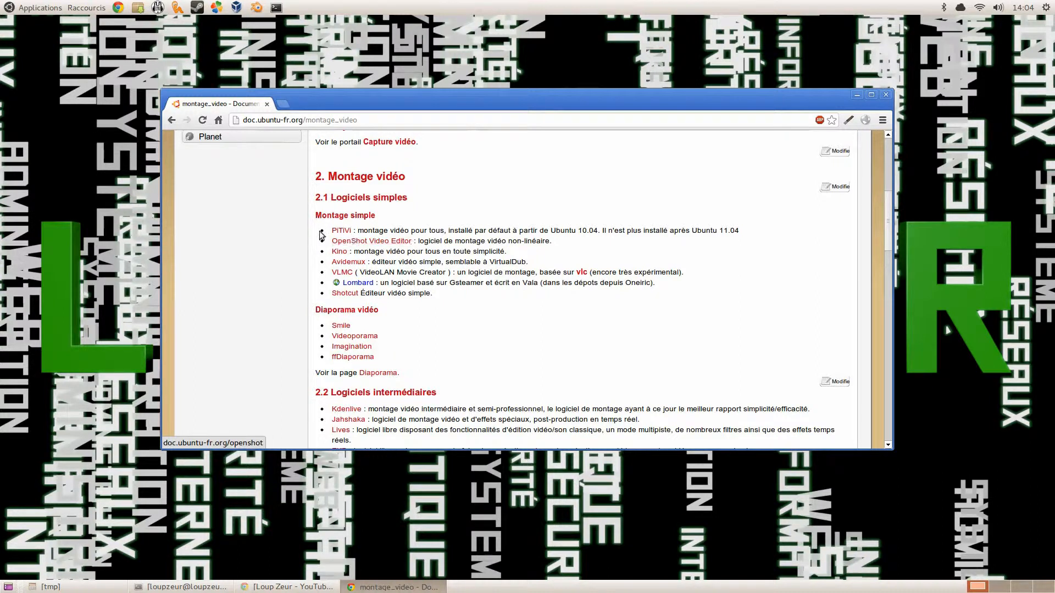
- Launch OpenShot Video Editor, look over its default project window beside the web page, and close it
click(38, 7)
mouse_move(41, 174)
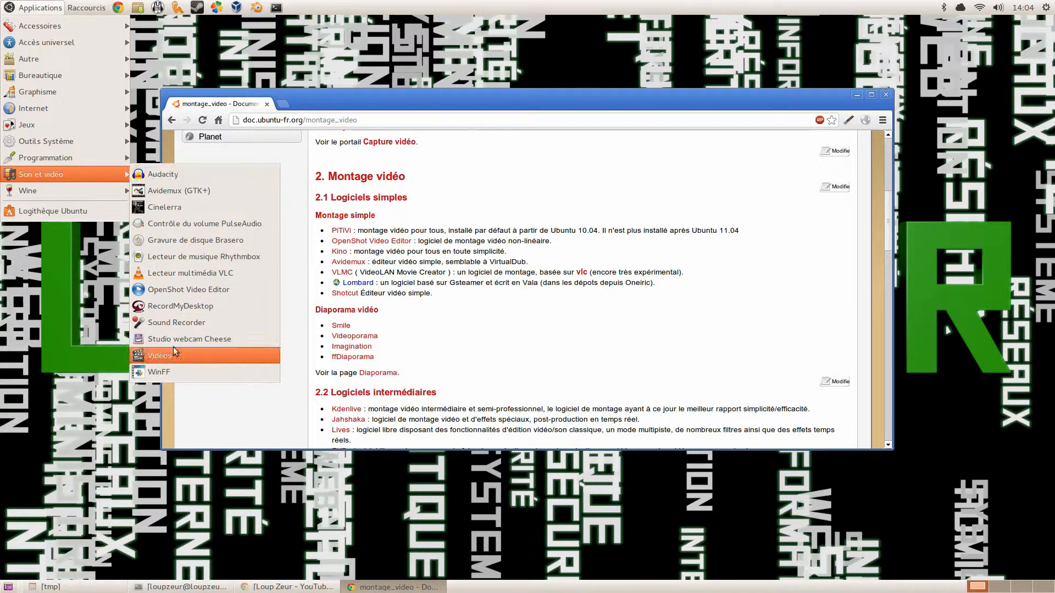
click(202, 290)
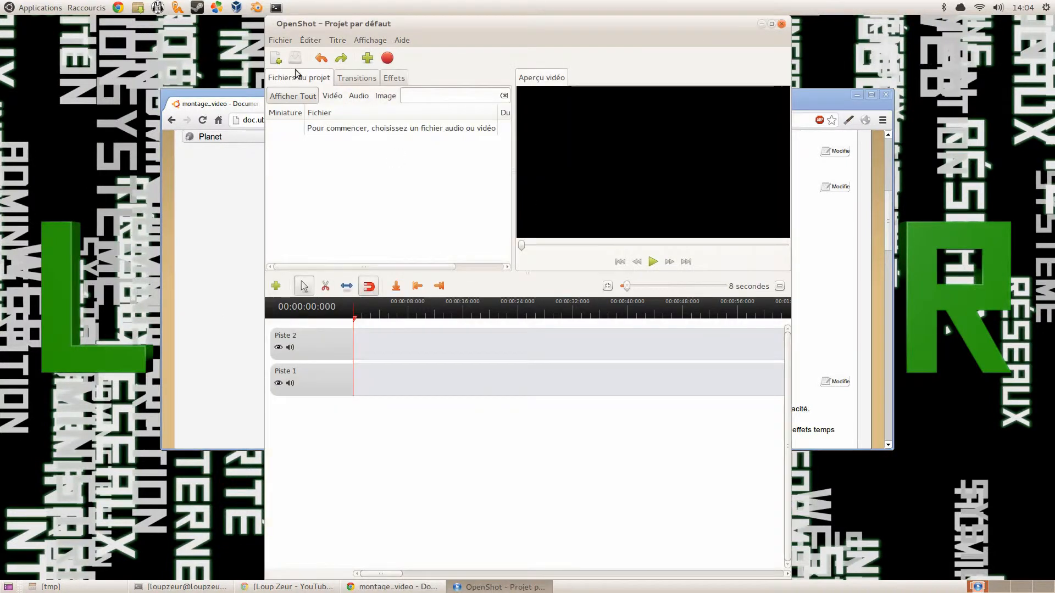
drag(329, 18, 424, 81)
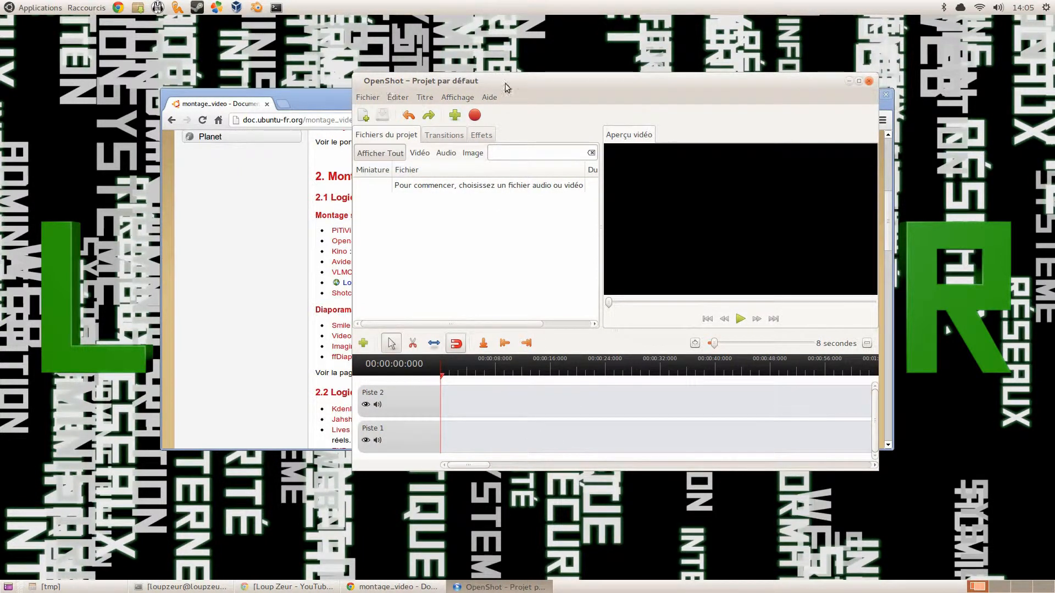
drag(506, 87, 601, 96)
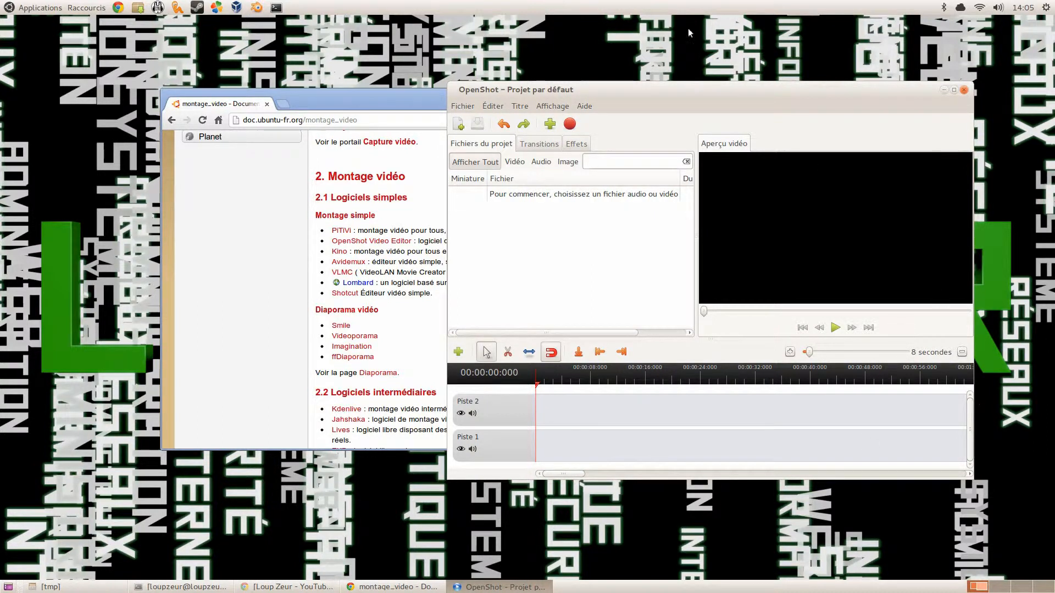
drag(712, 95, 659, 67)
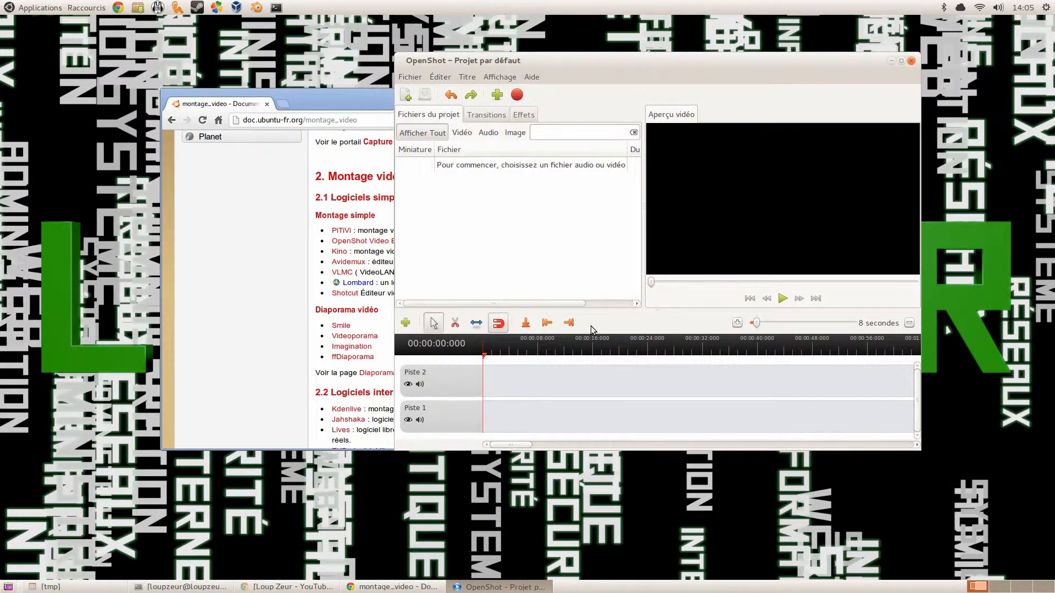
click(911, 62)
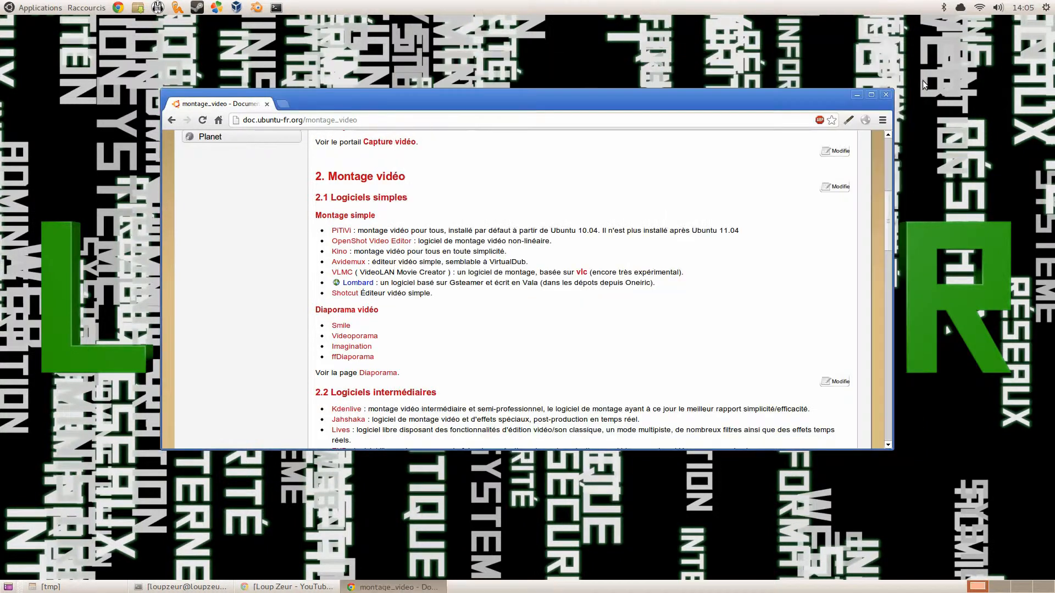
- Find the Cinelerra entry under "Studio complet / professionnel" and highlight its comparison with Adobe Premiere and Final Cut
drag(411, 91, 402, 62)
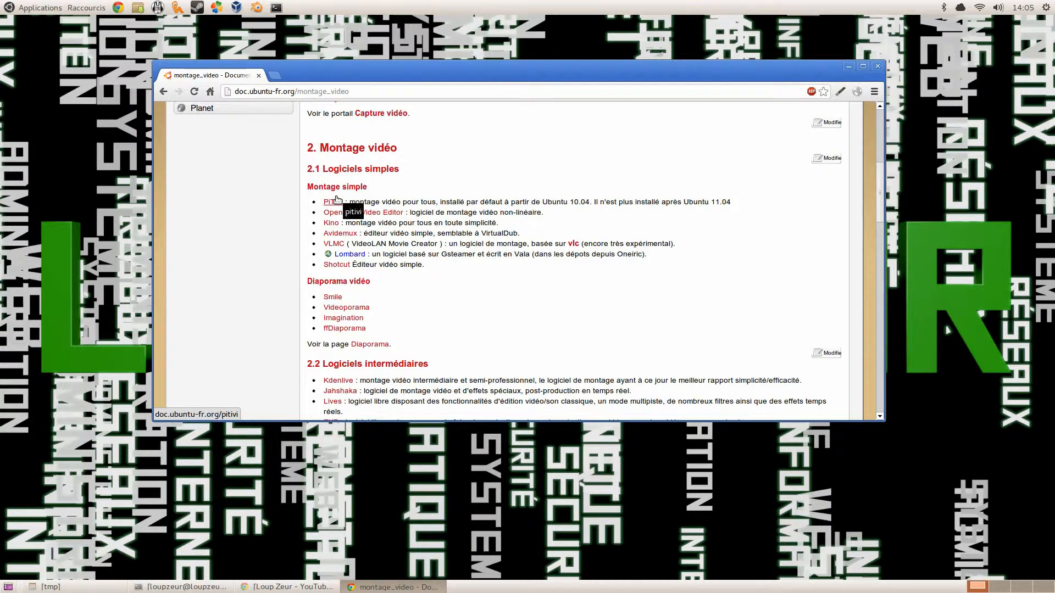
scroll(536, 297, down, 4)
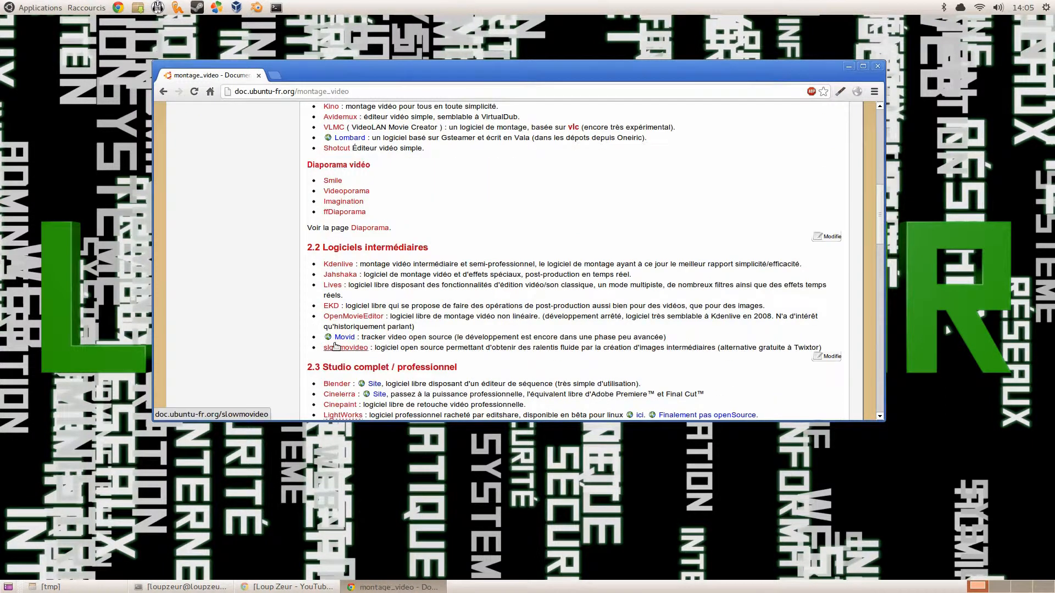
scroll(330, 324, down, 3)
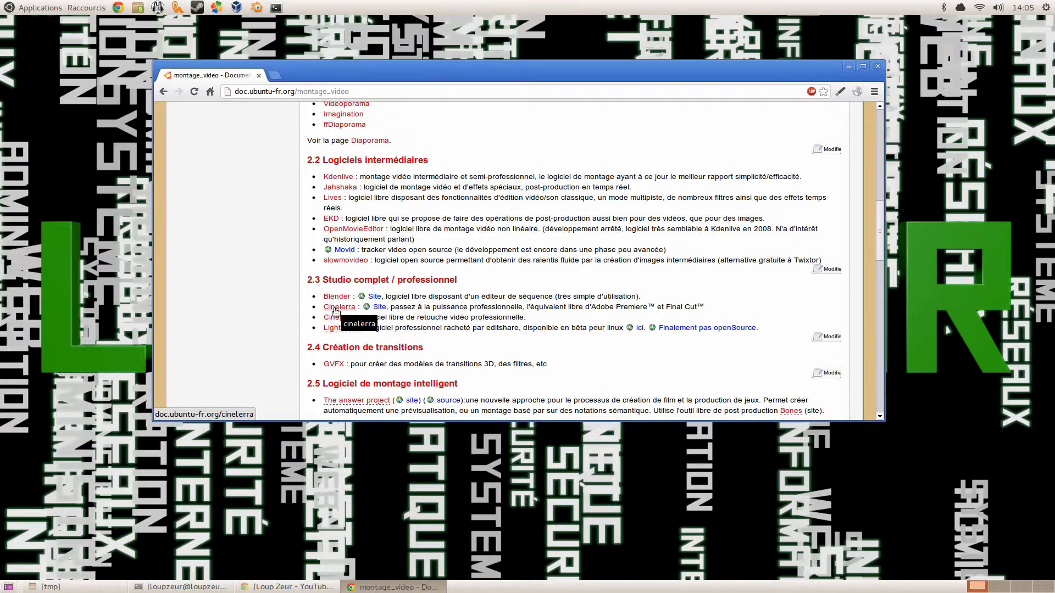
drag(705, 309, 528, 308)
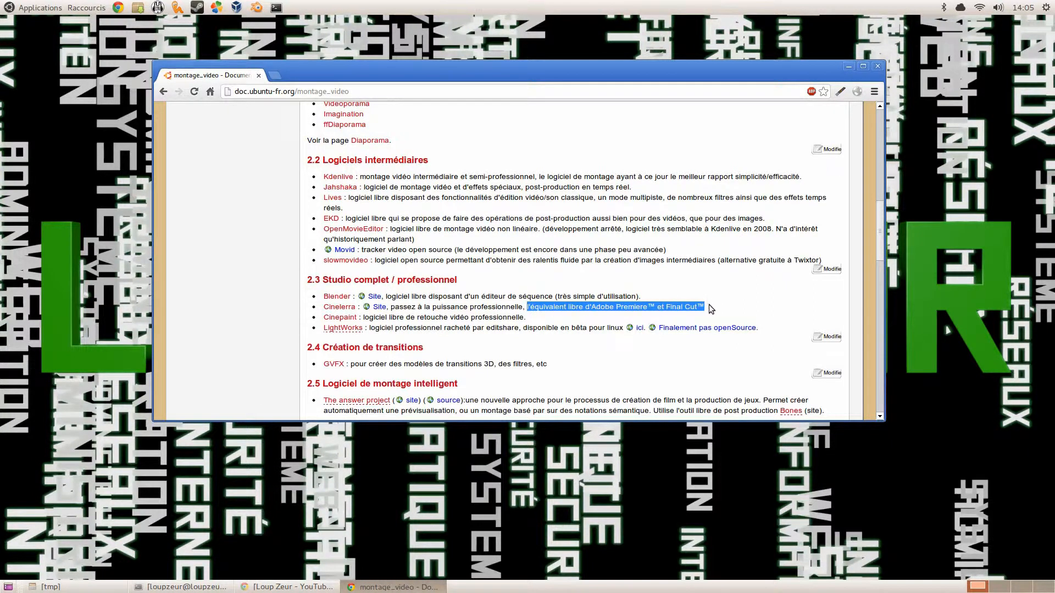
drag(710, 309, 523, 307)
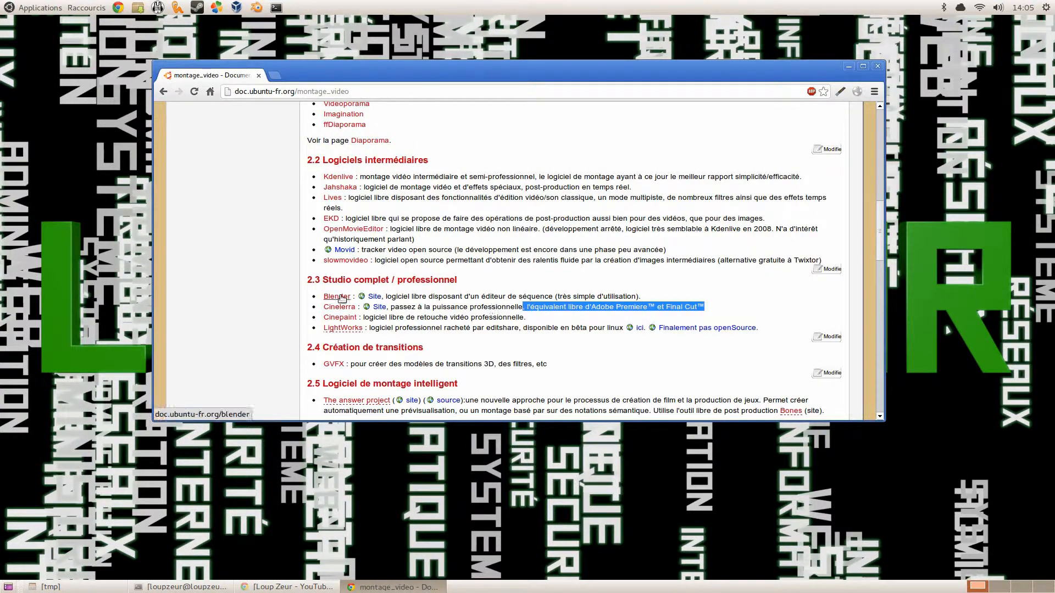
- Highlight the Blender entry's sequence editor description, compare it with the Cinelerra line below, and clear the selection
scroll(470, 354, down, 4)
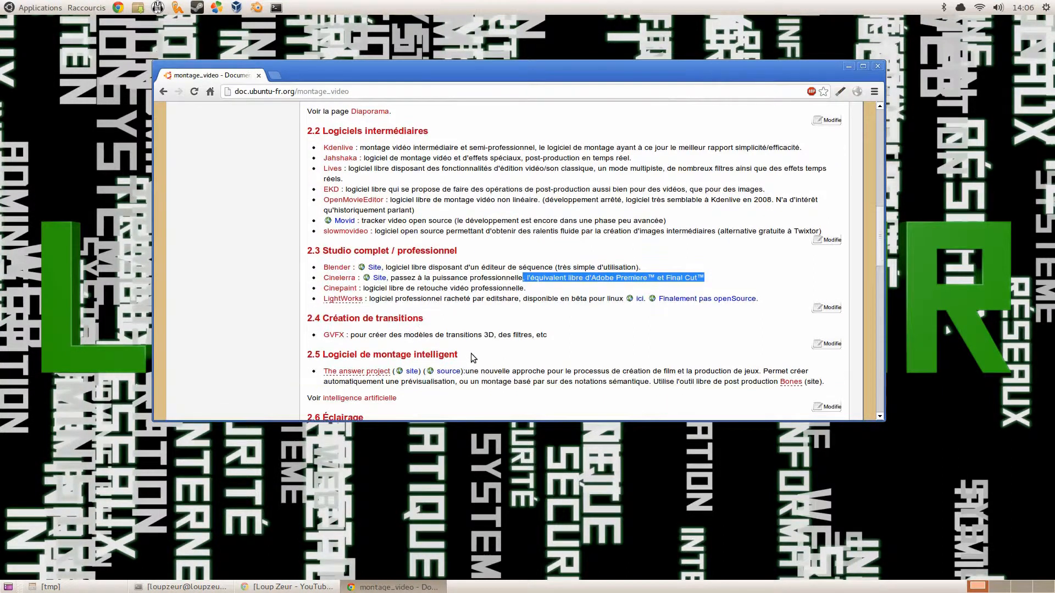
scroll(474, 359, up, 2)
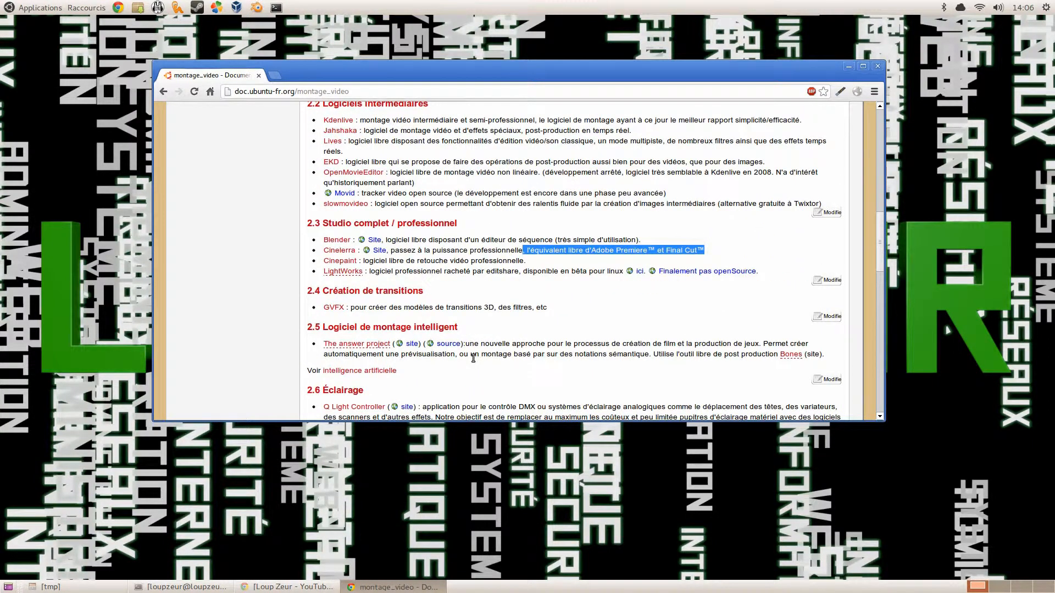
click(655, 242)
drag(656, 243, 466, 240)
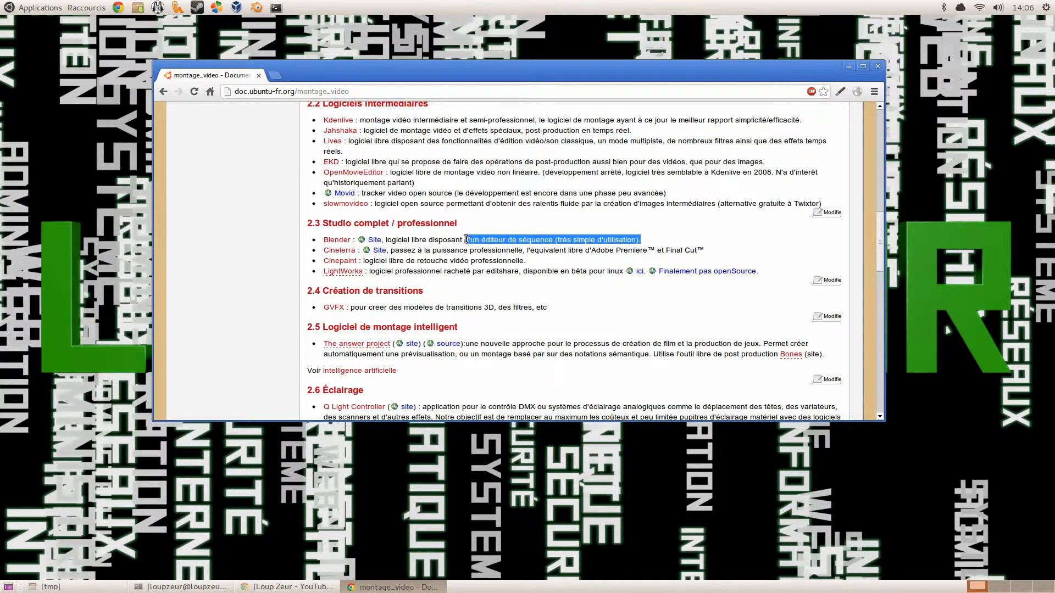
drag(531, 250, 722, 250)
click(716, 249)
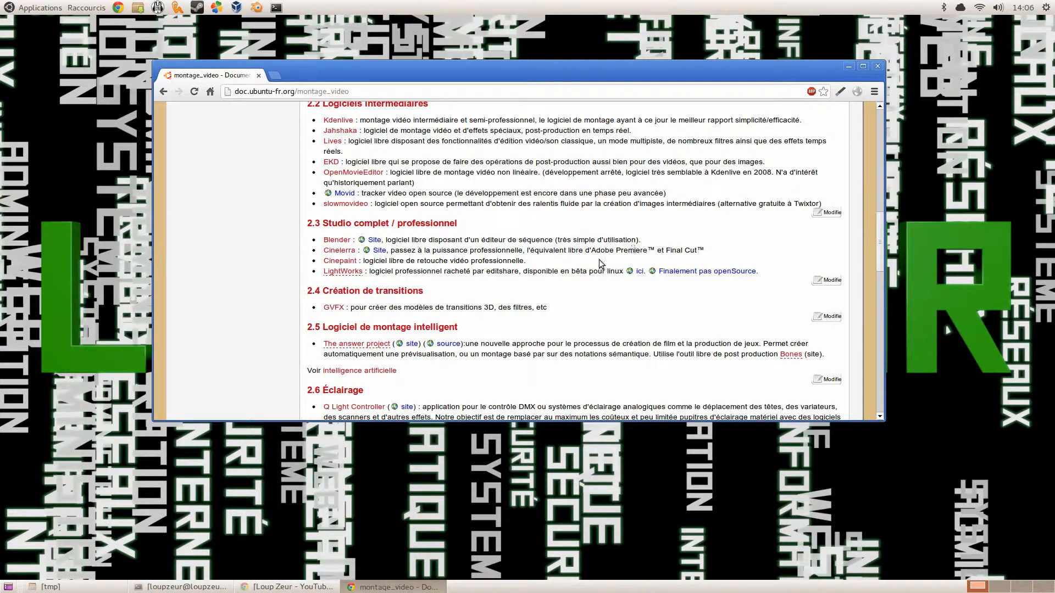
- Skim the page's remaining sections past "Éclairage" and return to the "Logiciels simples" list
scroll(636, 253, down, 2)
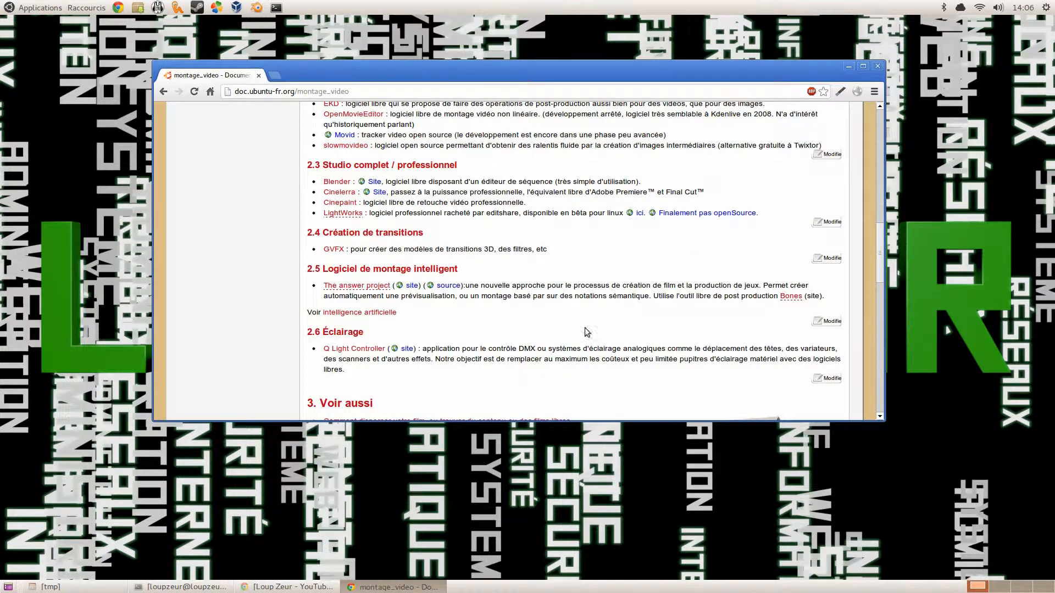
scroll(586, 328, down, 7)
scroll(588, 327, up, 20)
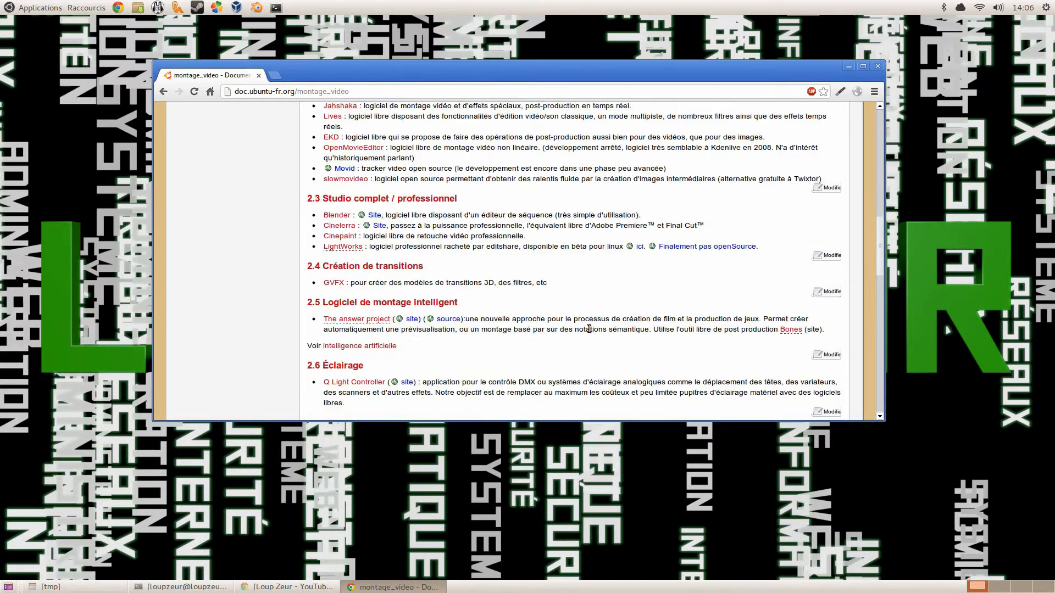
drag(422, 74, 427, 103)
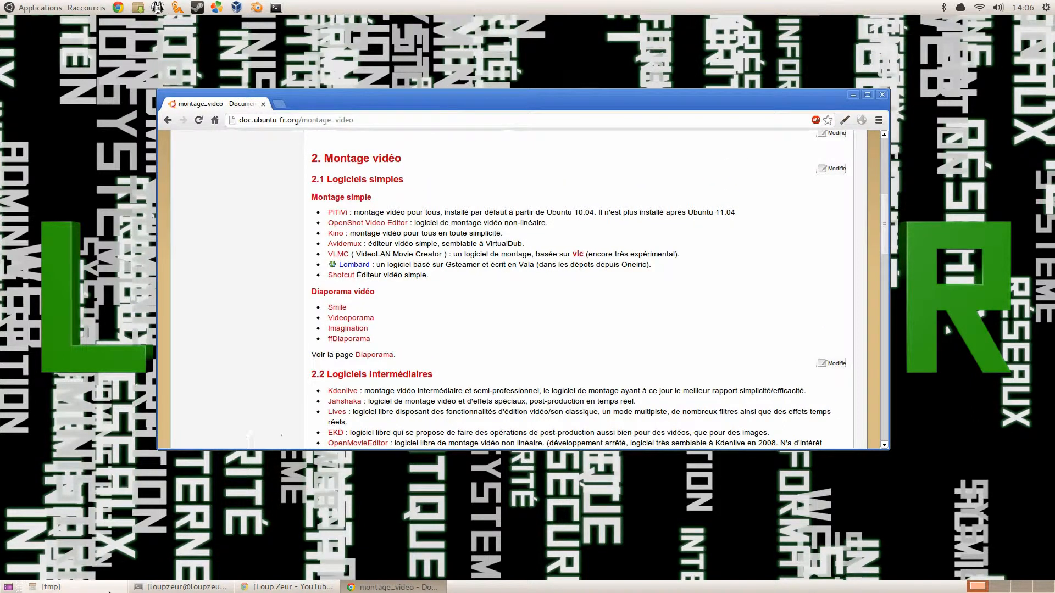
- Bring up the tmp folder window and position it over the web page
click(50, 587)
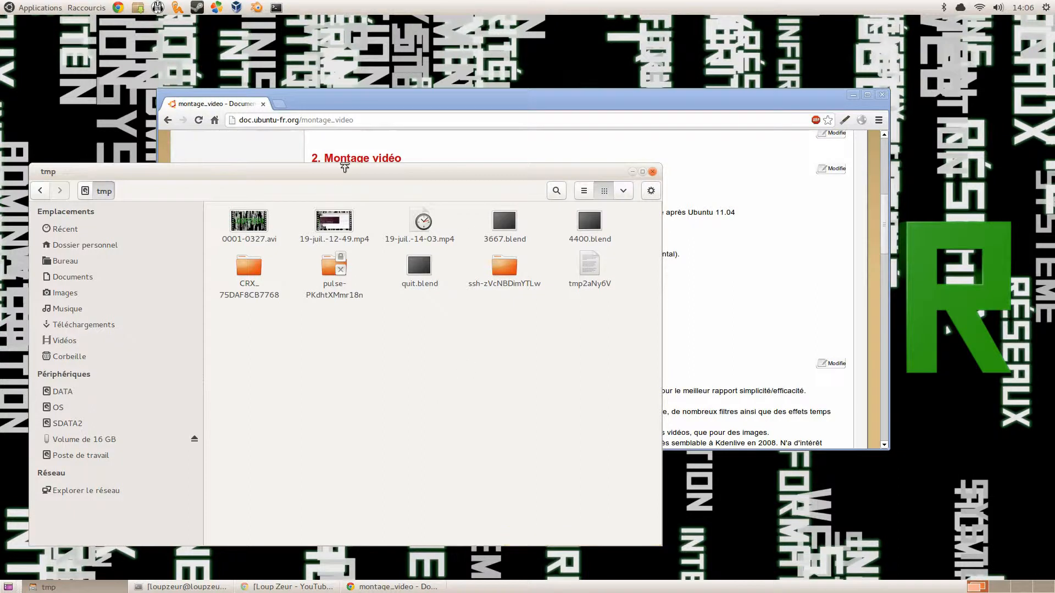
drag(342, 173, 555, 88)
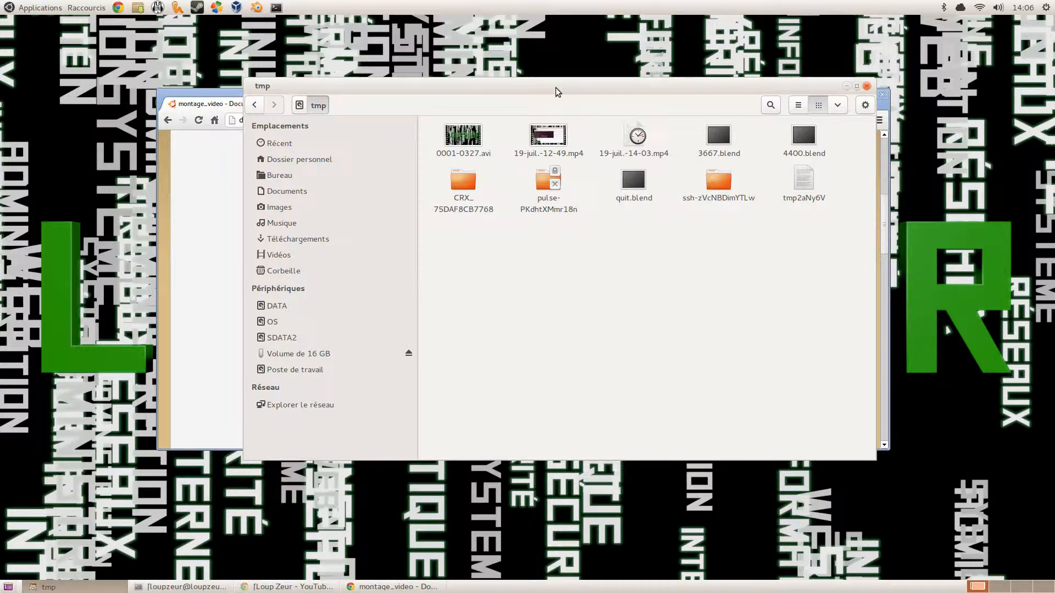
drag(555, 87, 528, 94)
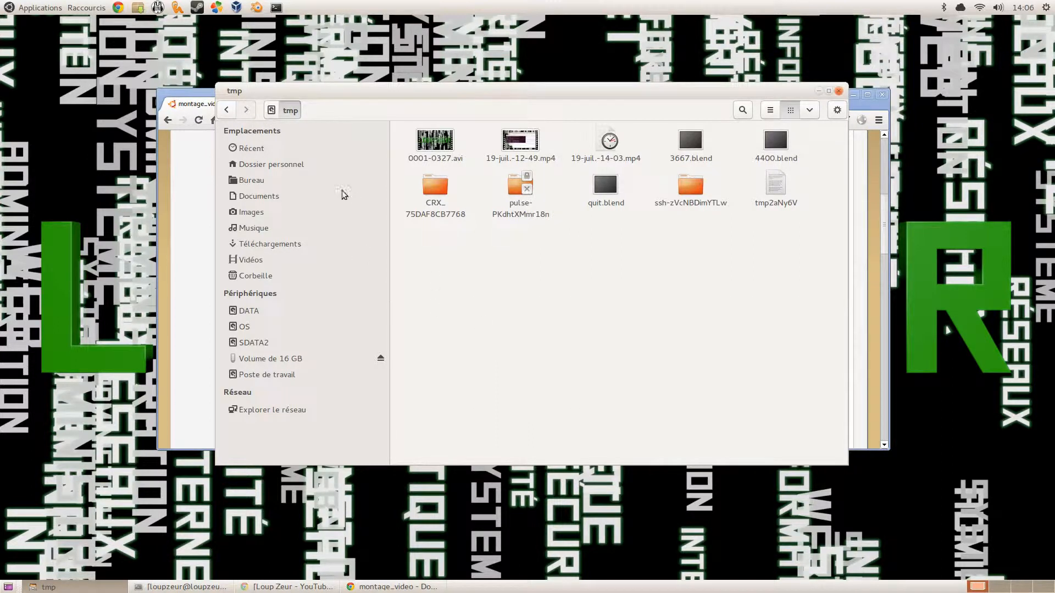
- Go to the Documents/blog folder in the home directory and open its mac subfolder
key(ctrl+l)
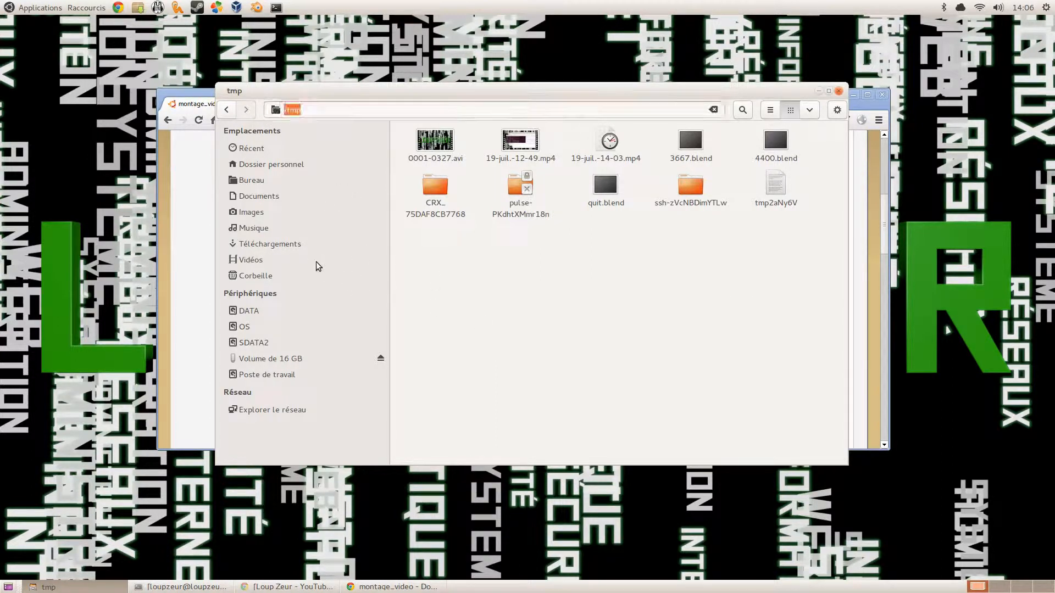
text(/home/loupzeur/)
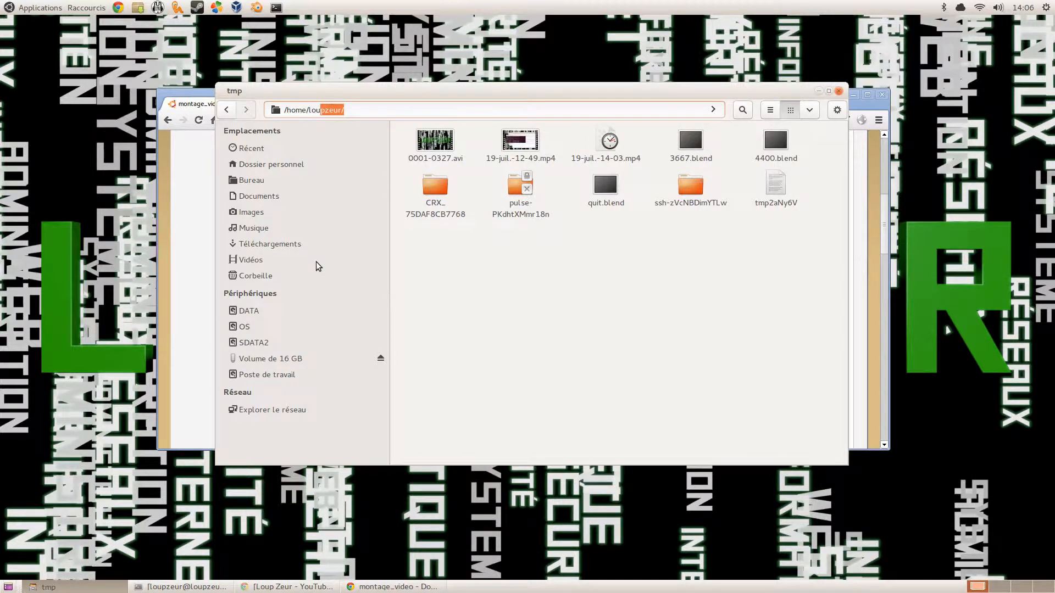
key(Tab)
text(Docu)
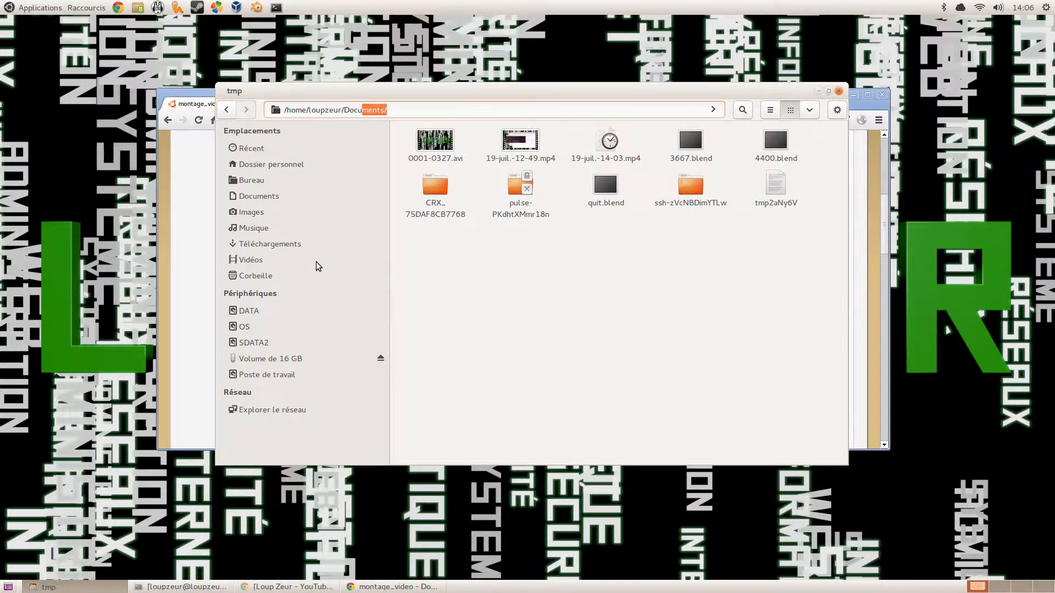
key(Tab)
text(bl)
key(Return)
double_click(692, 144)
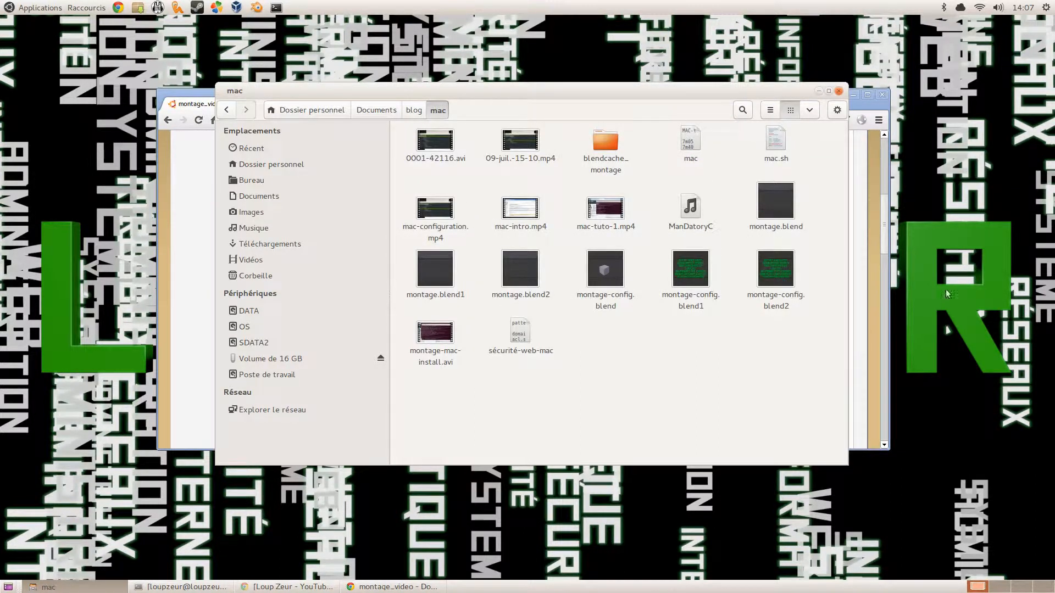
- Reposition the folder window and open the montage.blend project in Blender
drag(590, 90, 570, 84)
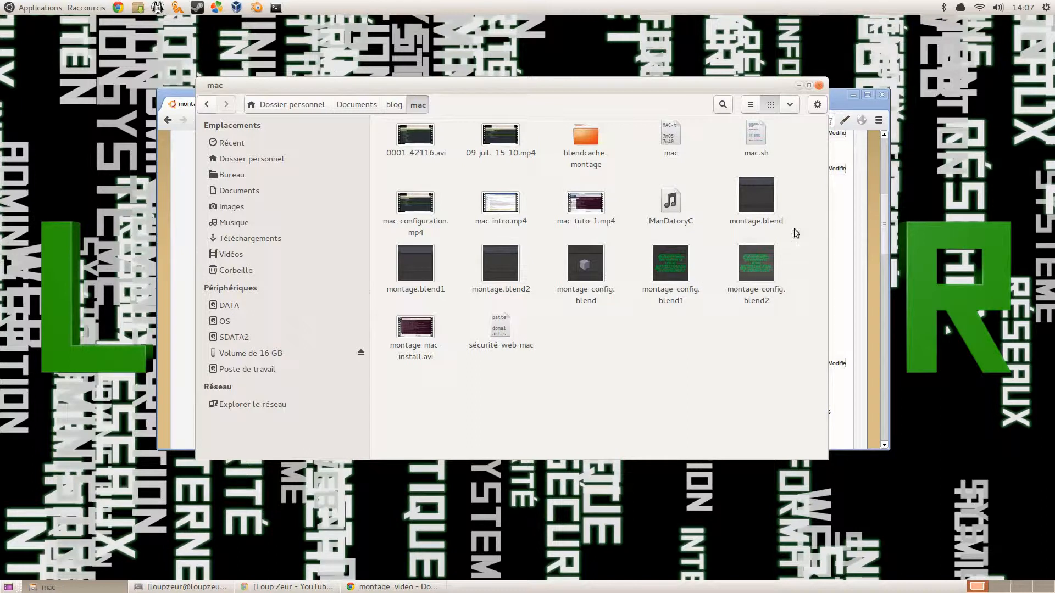
click(417, 209)
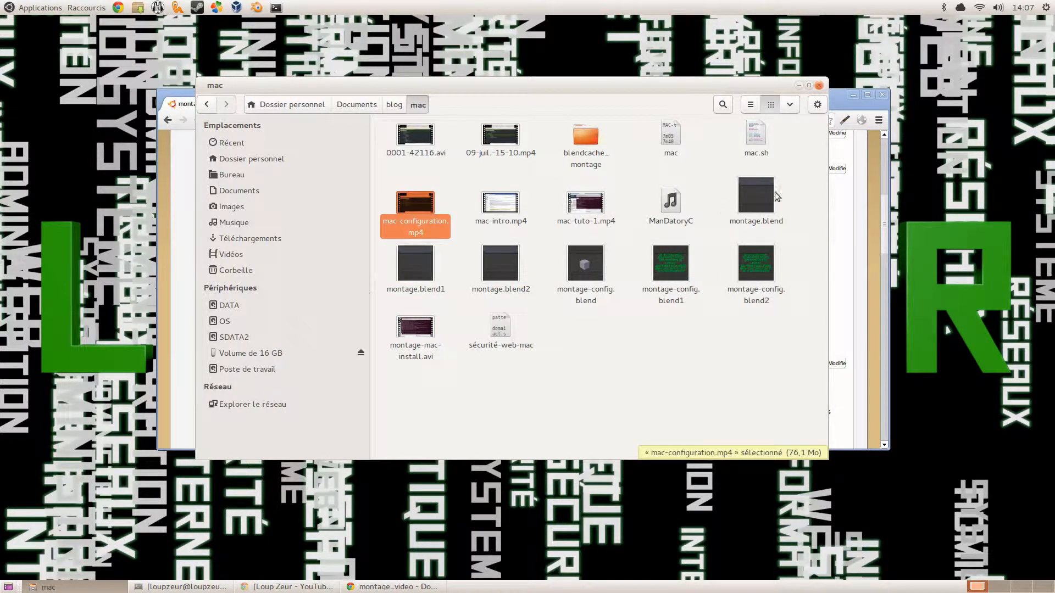
double_click(745, 210)
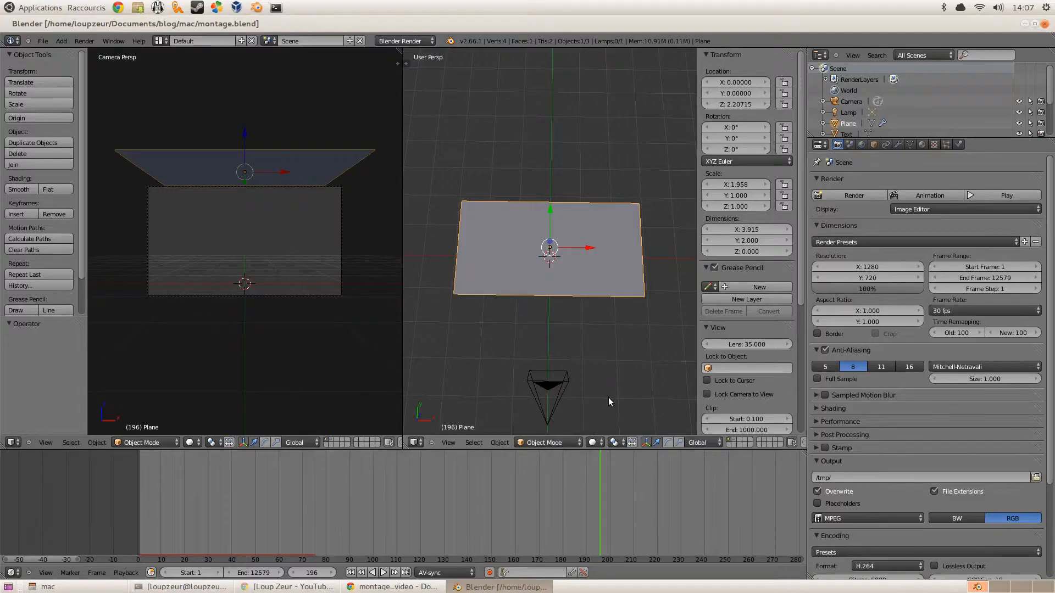
- Switch the screen layout to Video Editing, leaving the active scene as it is
scroll(595, 363, down, 2)
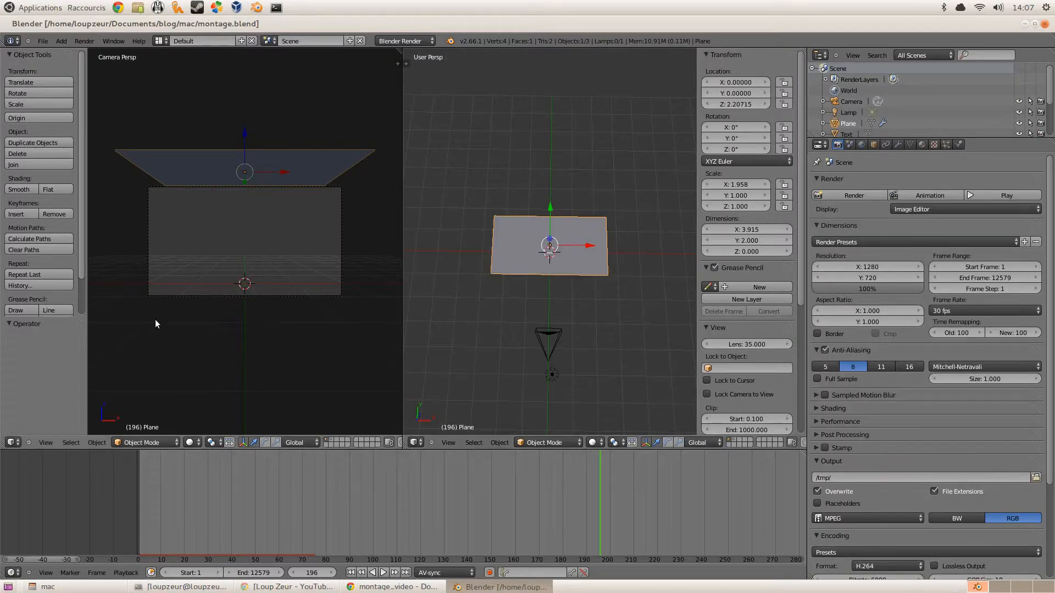
click(273, 41)
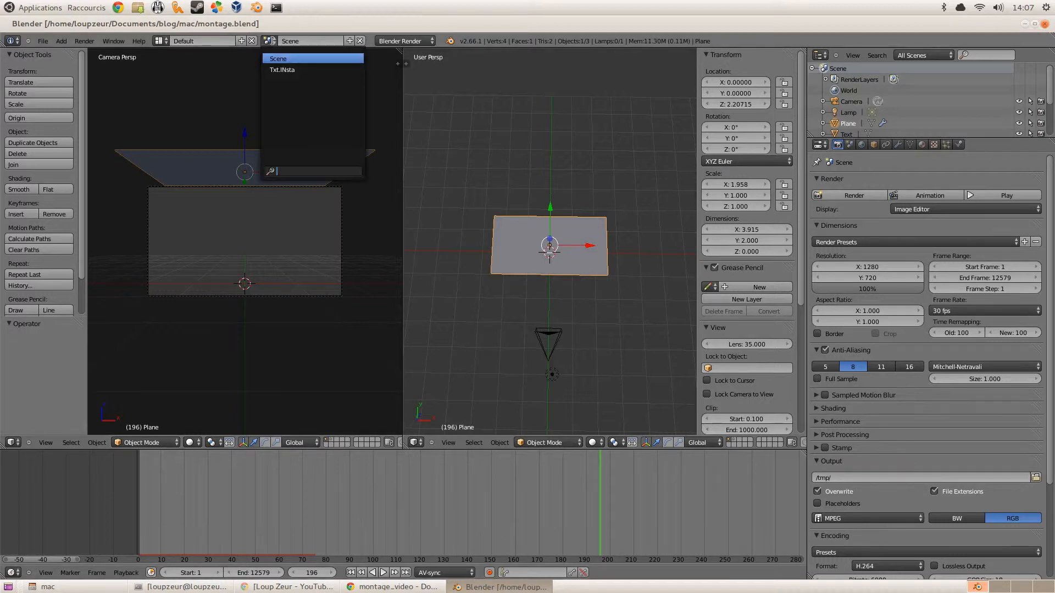
click(160, 42)
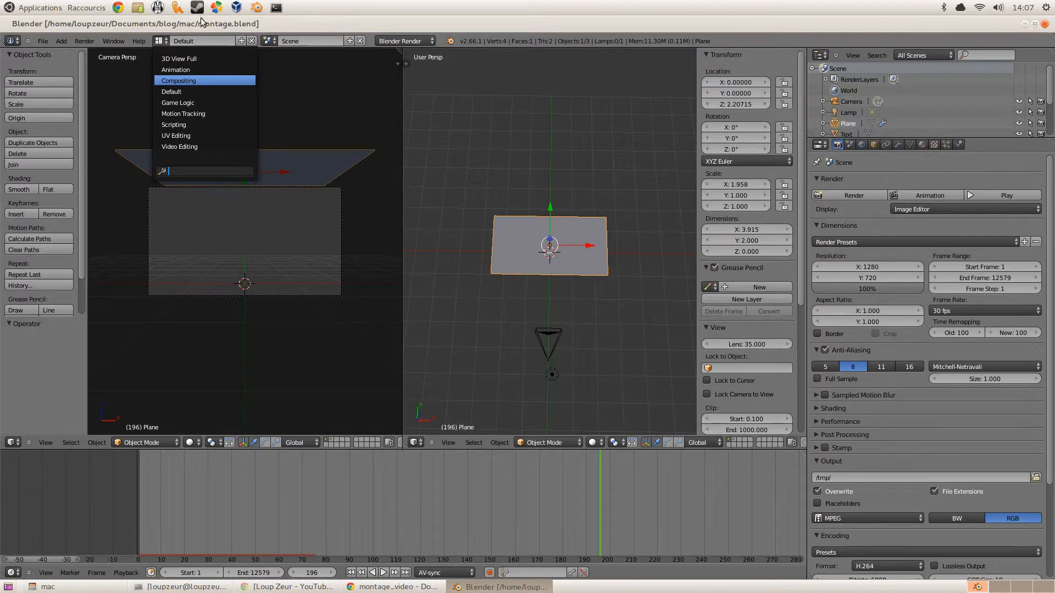
click(164, 42)
click(164, 42)
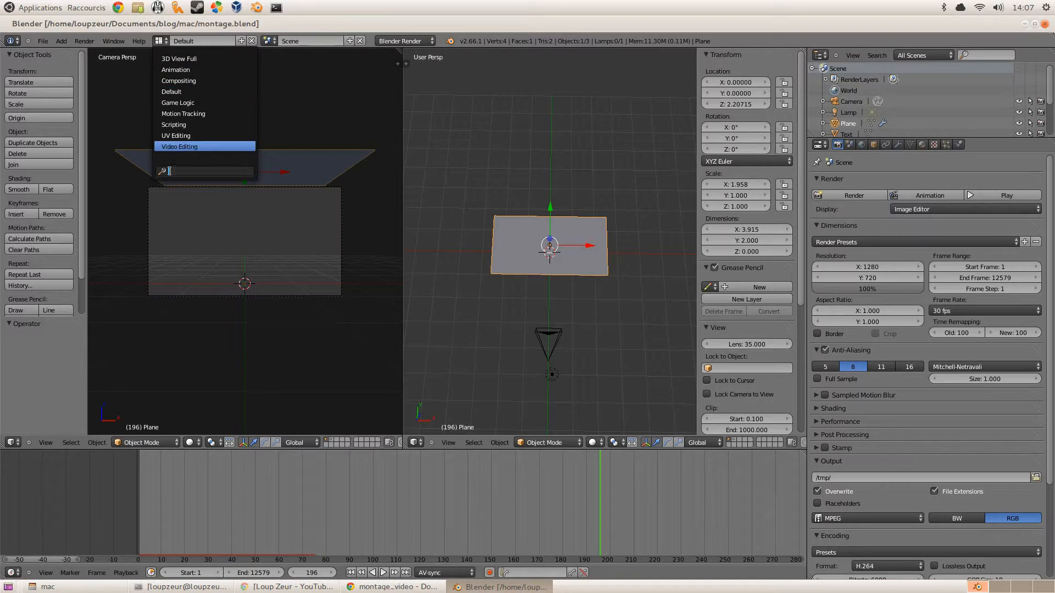
click(194, 147)
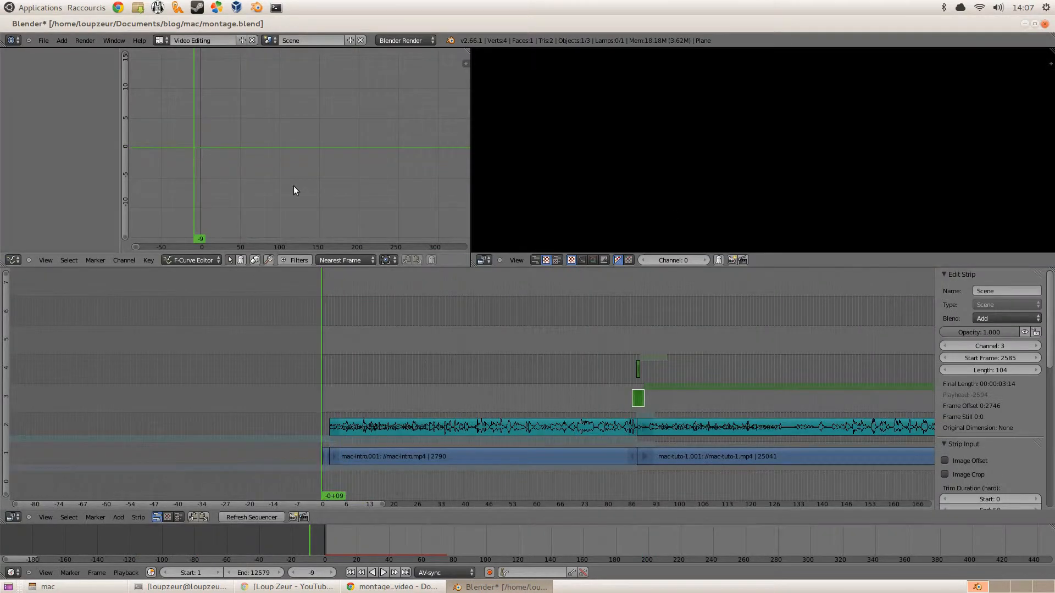
- Preview frame 53 and examine the full extent of the sequencer's video and audio strips from start to end
scroll(347, 411, down, 5)
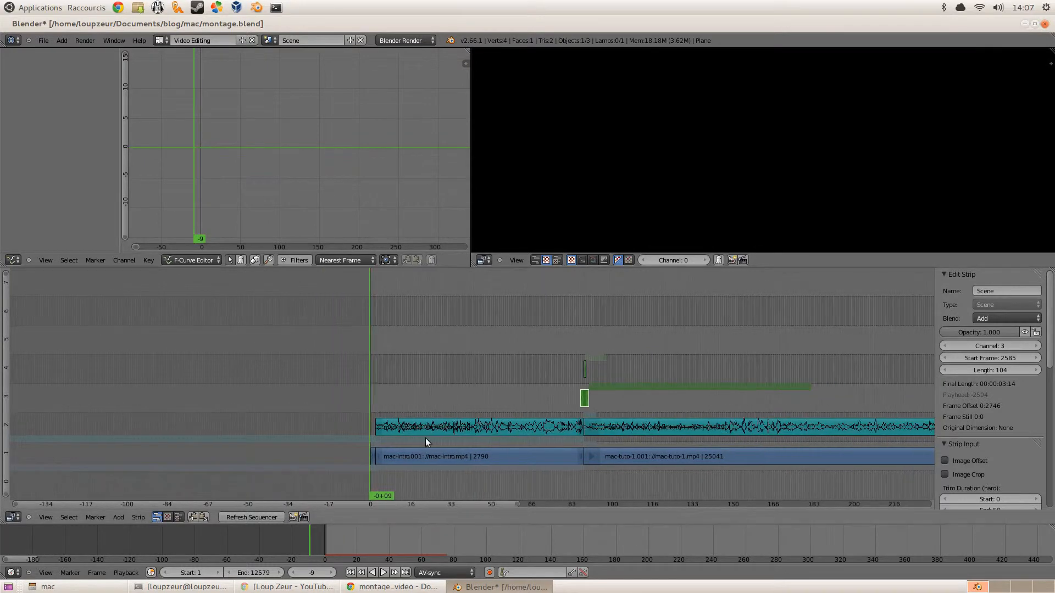
click(395, 381)
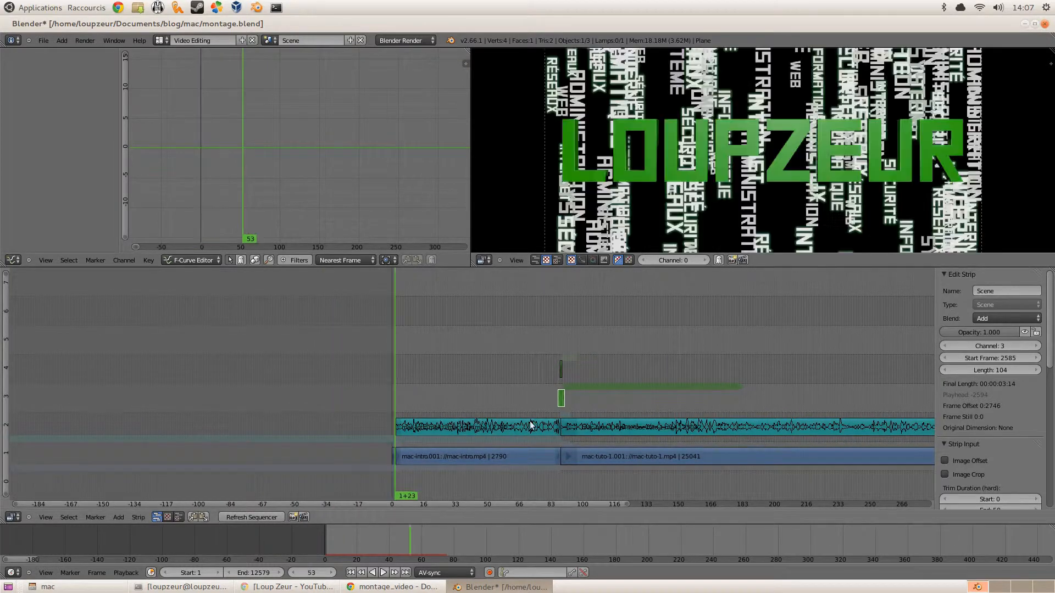
scroll(478, 380, down, 3)
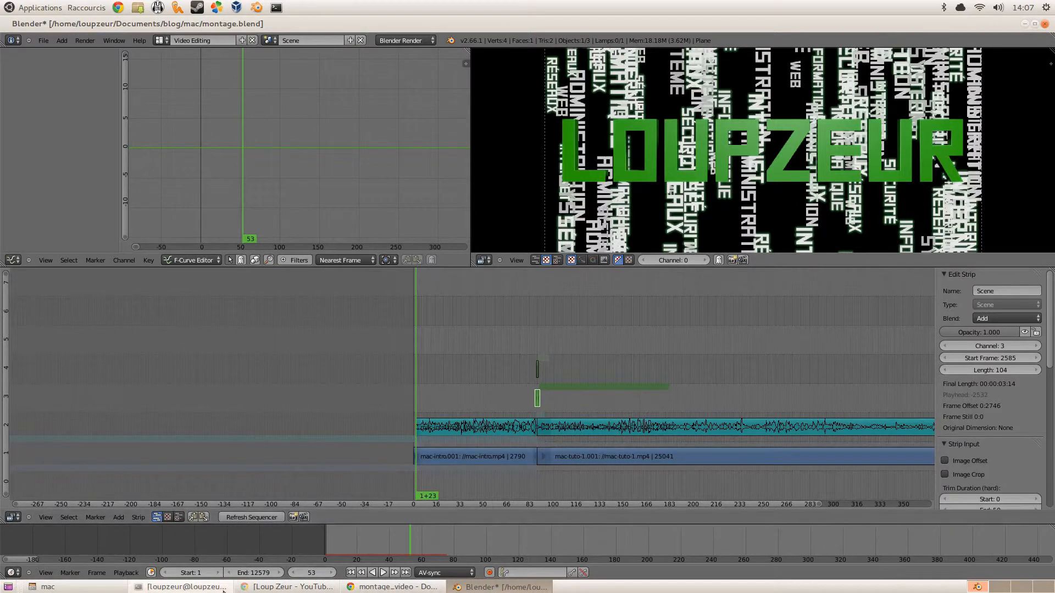
scroll(743, 374, down, 2)
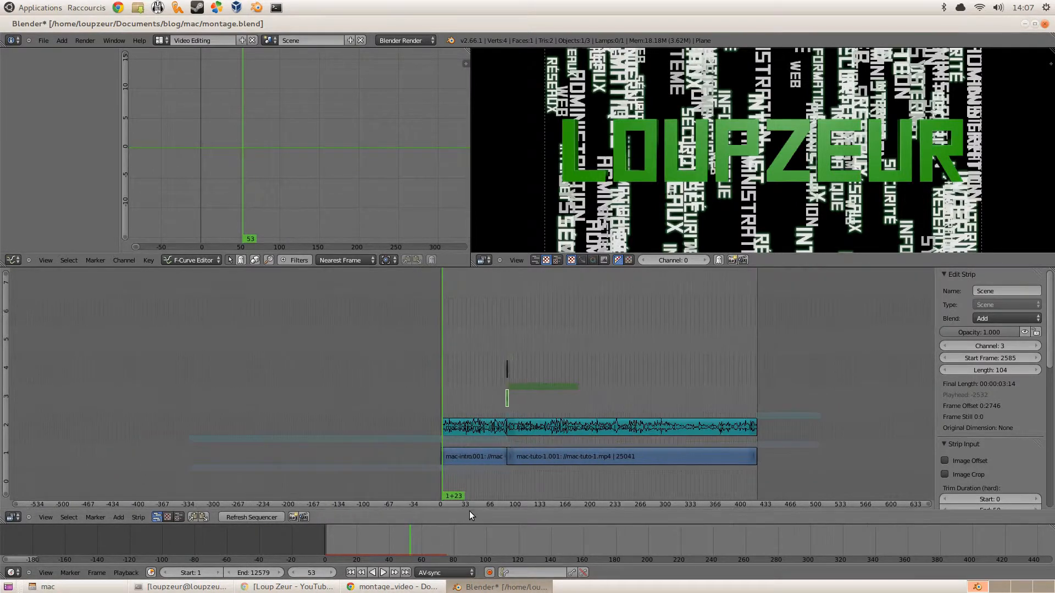
scroll(529, 367, up, 2)
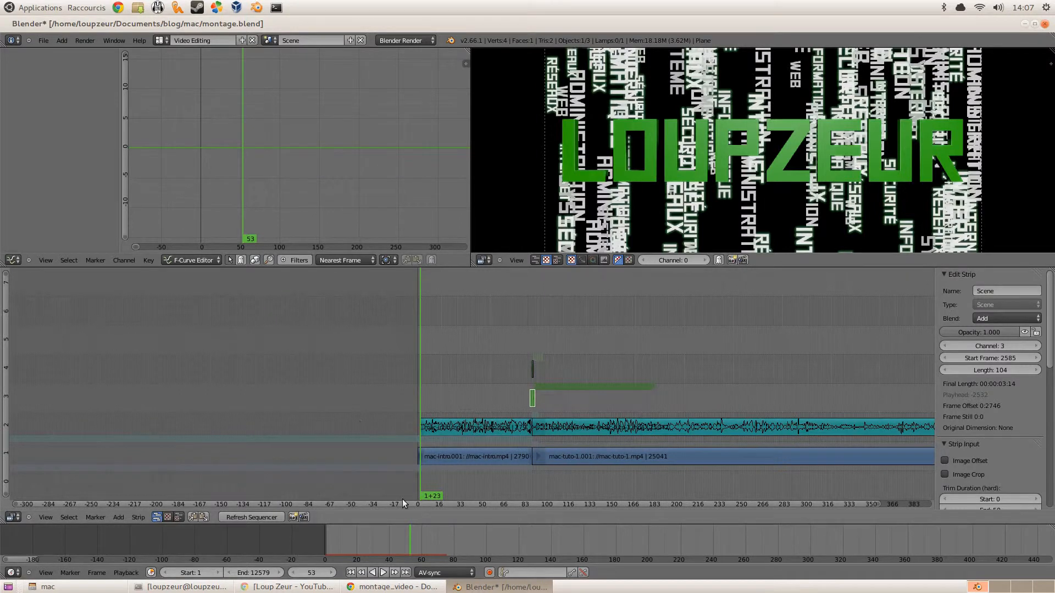
drag(344, 506, 646, 497)
scroll(477, 368, up, 4)
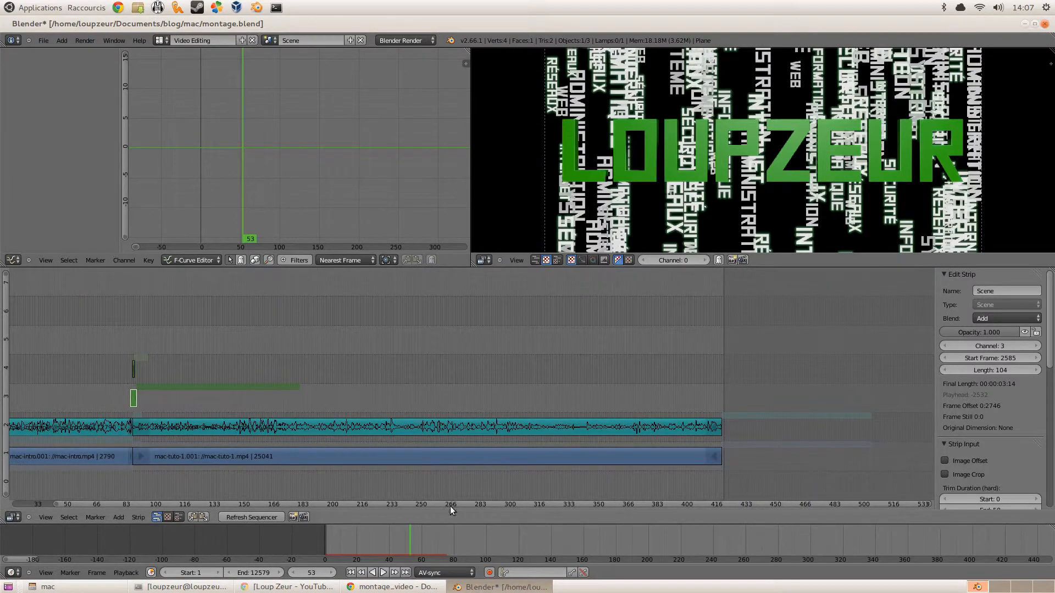
drag(450, 506, 321, 502)
- Scrub through the mac-intro clip to frame 256 and frame the entire sequence
drag(253, 430, 174, 399)
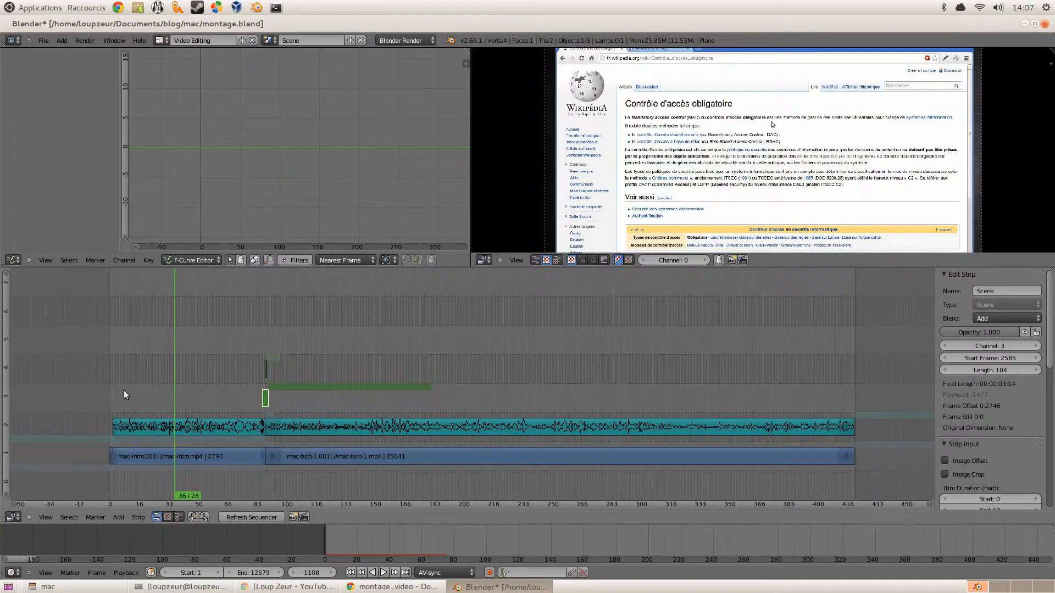
click(124, 390)
scroll(159, 421, up, 2)
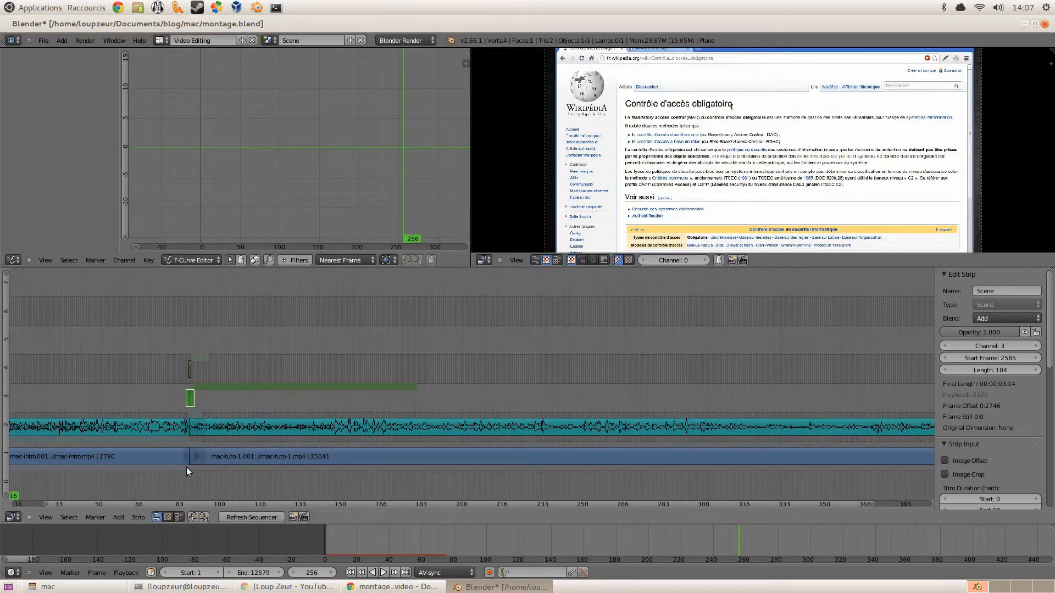
key(Home)
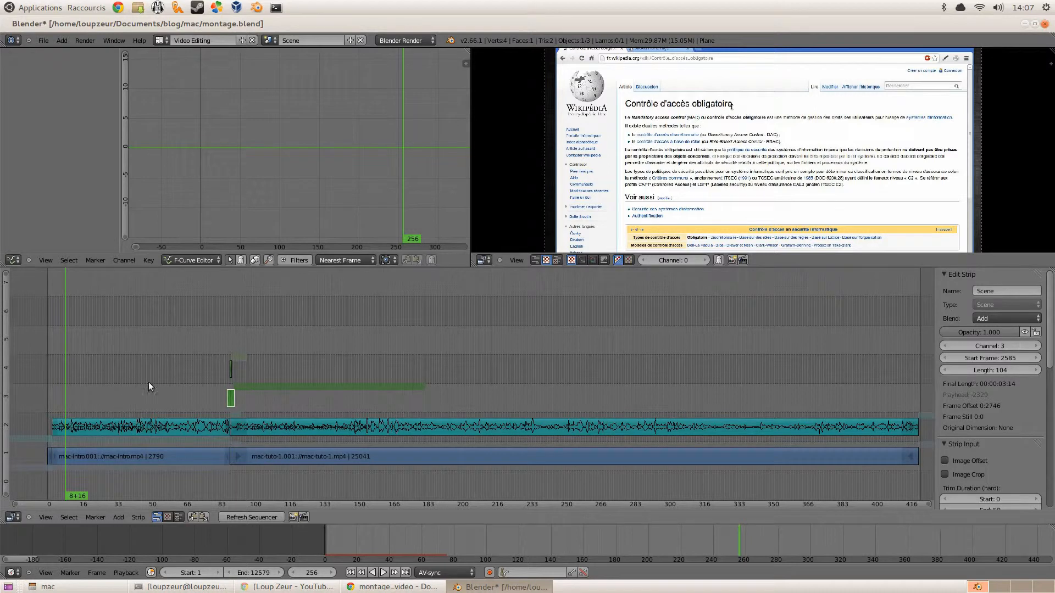
- Place the playhead at frame 6 at the start of the sequence, play the intro, and stop playback
scroll(94, 430, up, 7)
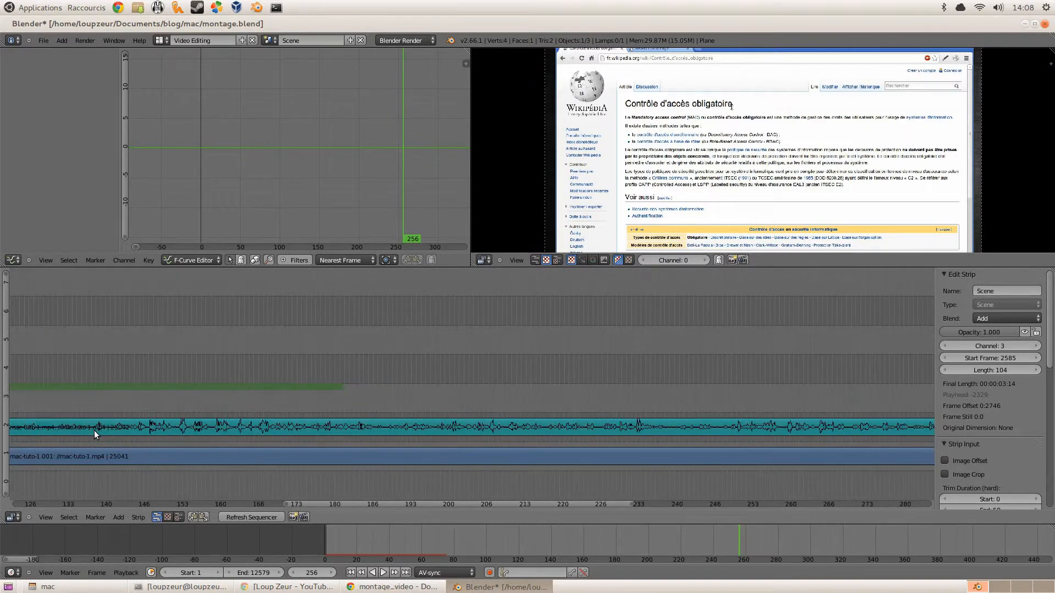
scroll(94, 430, up, 3)
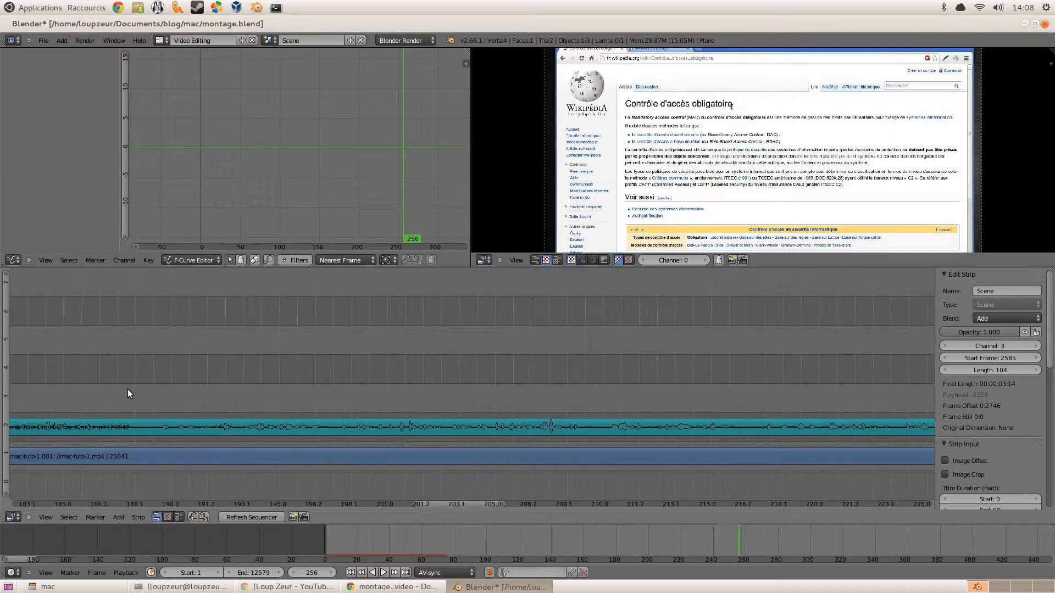
drag(466, 503, 52, 488)
click(126, 426)
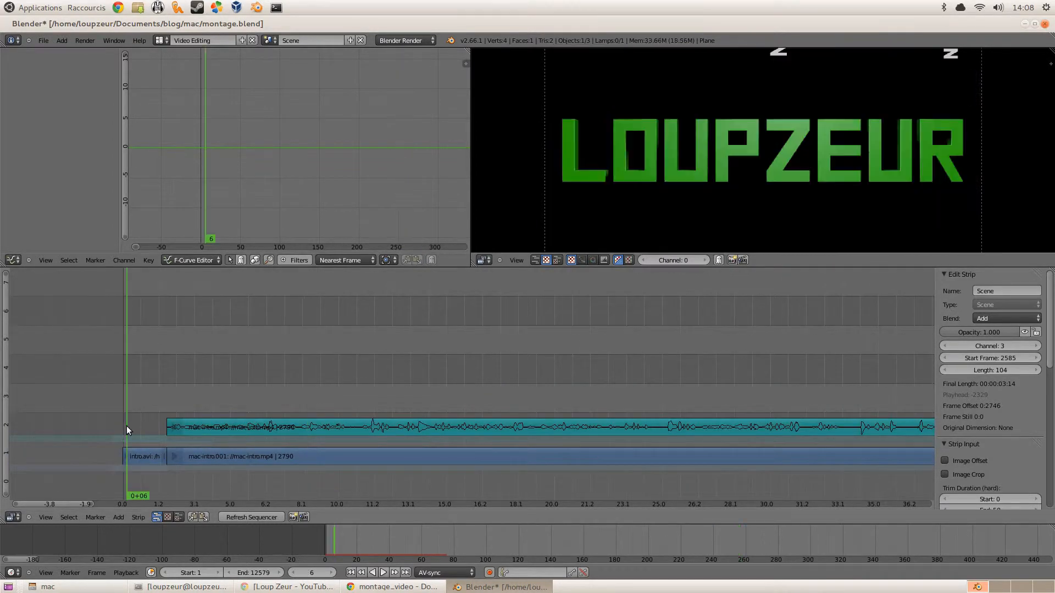
key(alt+a)
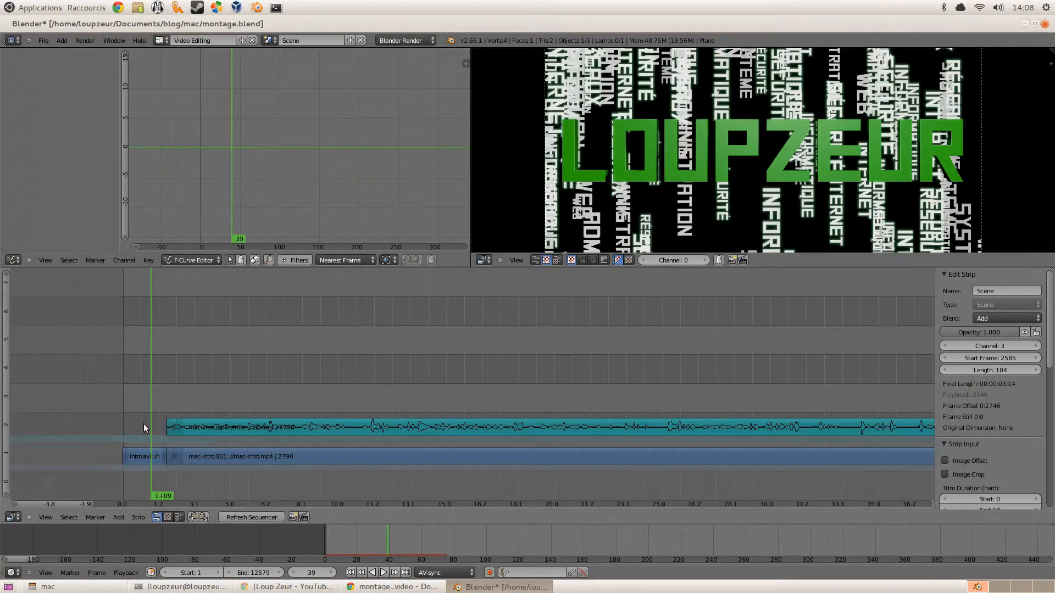
key(Escape)
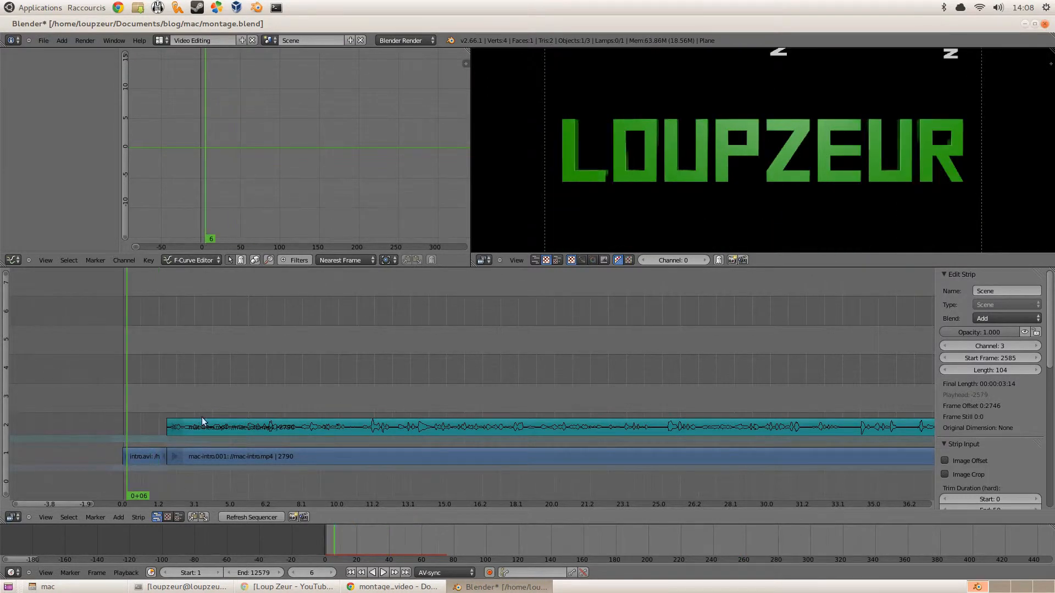
- Replay the intro briefly, select the intro.avi strip, and place the playhead at frame 16
scroll(201, 425, down, 1)
scroll(252, 421, up, 2)
scroll(163, 435, down, 1)
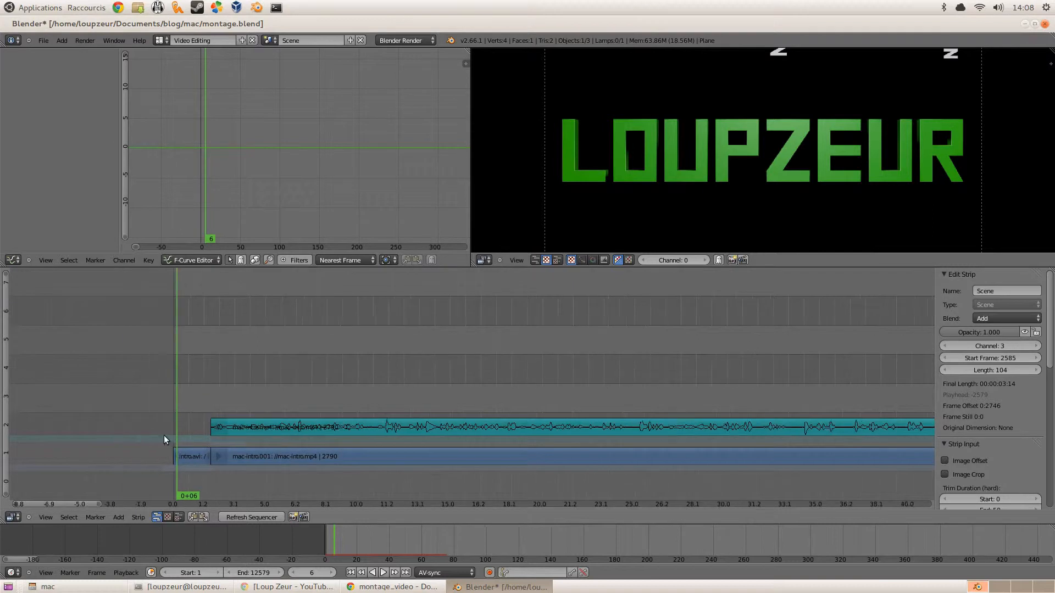
key(alt+a)
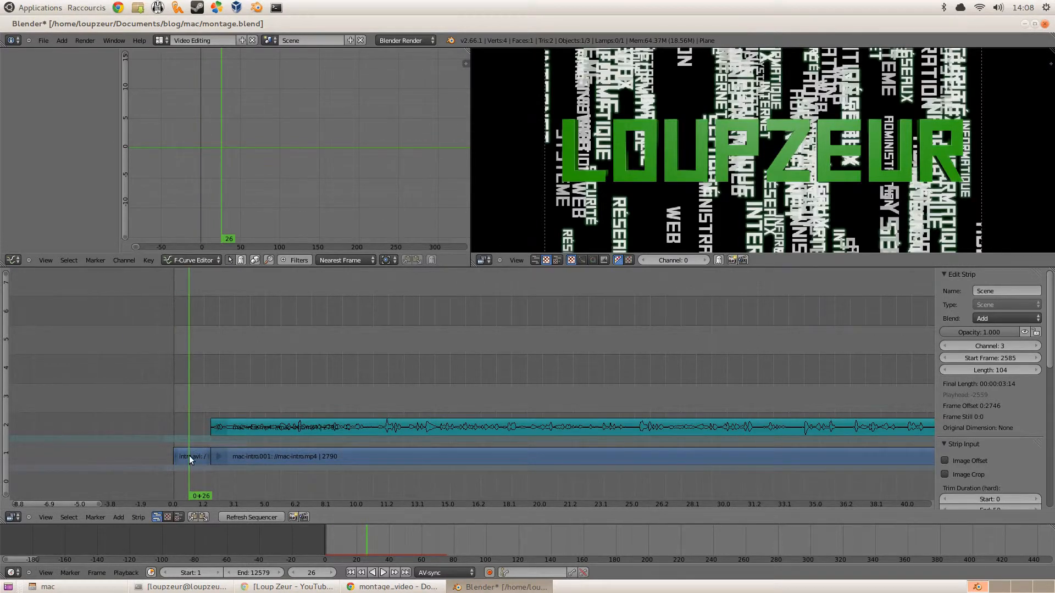
right_click(189, 456)
click(183, 437)
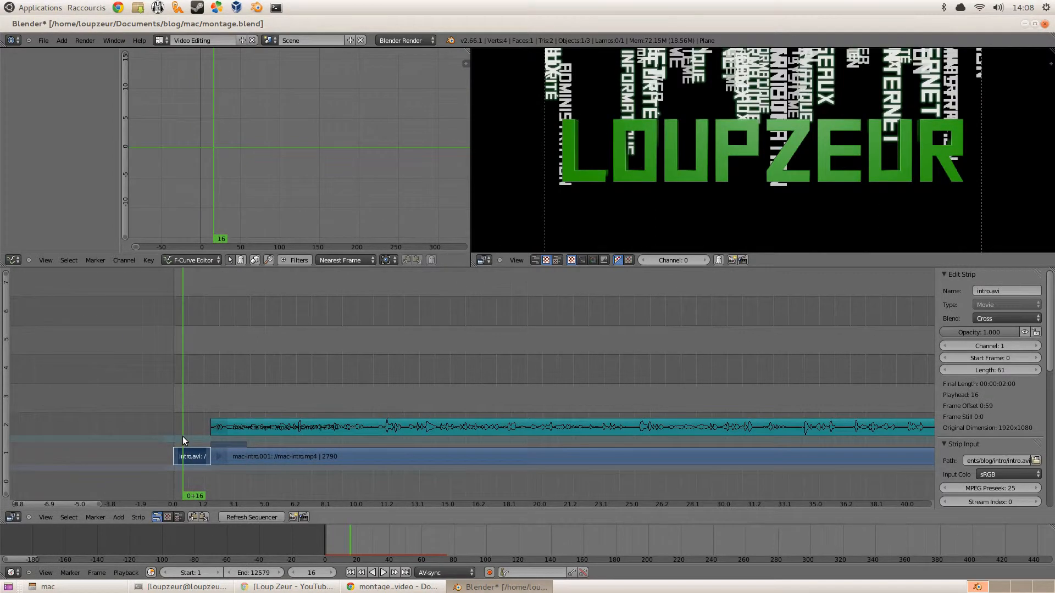
- Play the transition from intro.avi into the mac-intro clip, stop, and scrub forward to frame 420
key(alt+a)
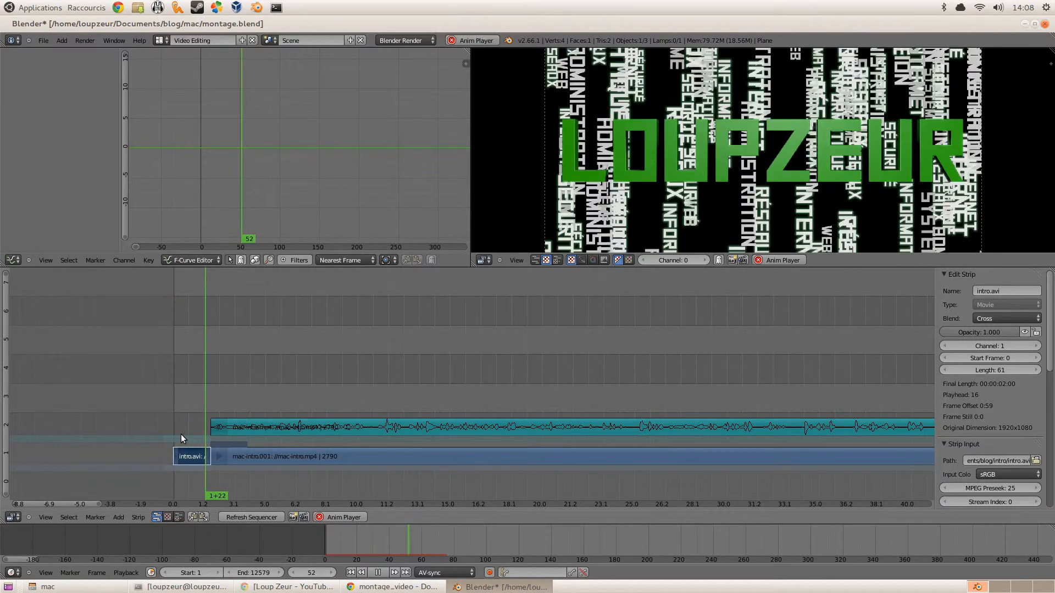
key(alt+a)
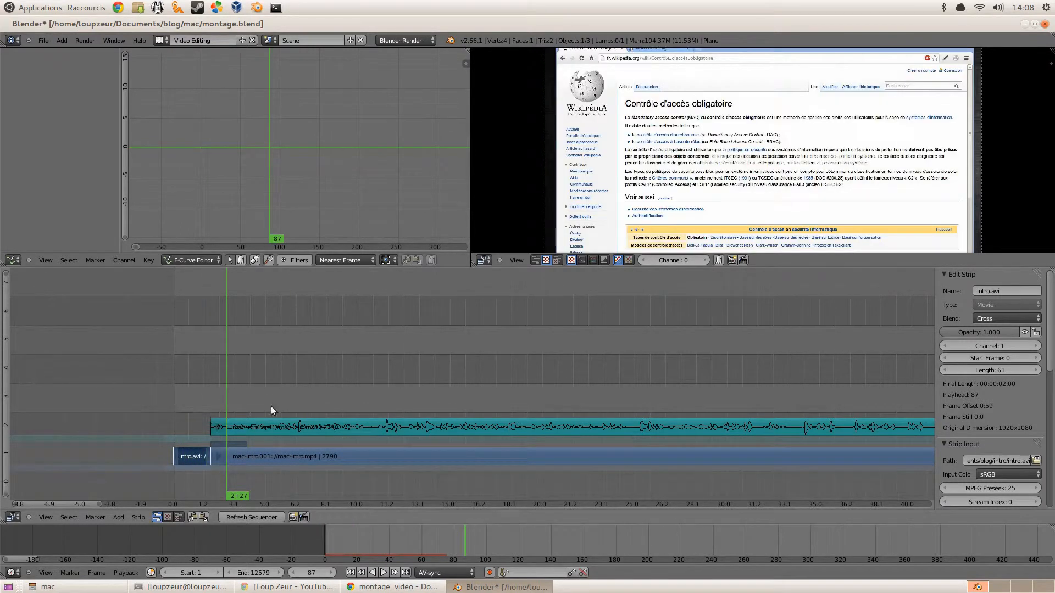
drag(271, 411, 432, 379)
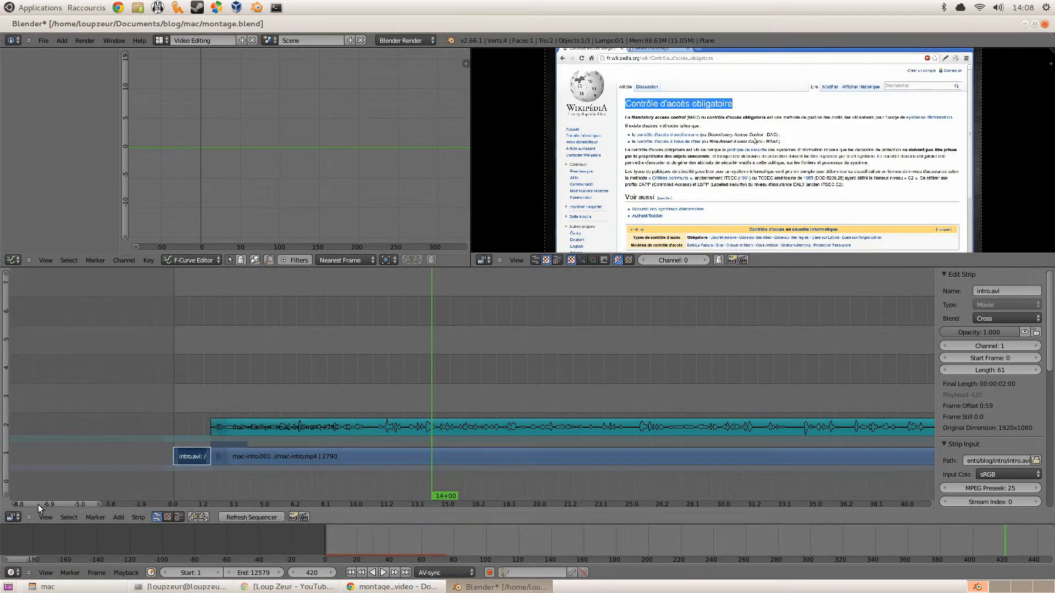
- Play the transition from mac-intro into mac-tuto-1 starting at frame 2587, stop, and place the playhead at frame 2645
drag(38, 504, 206, 507)
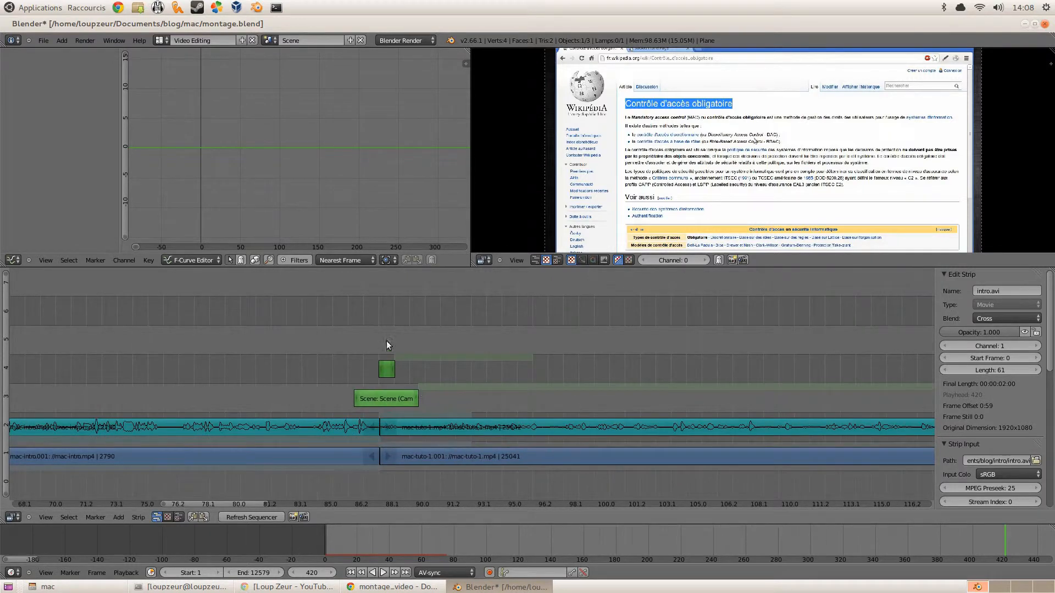
click(354, 348)
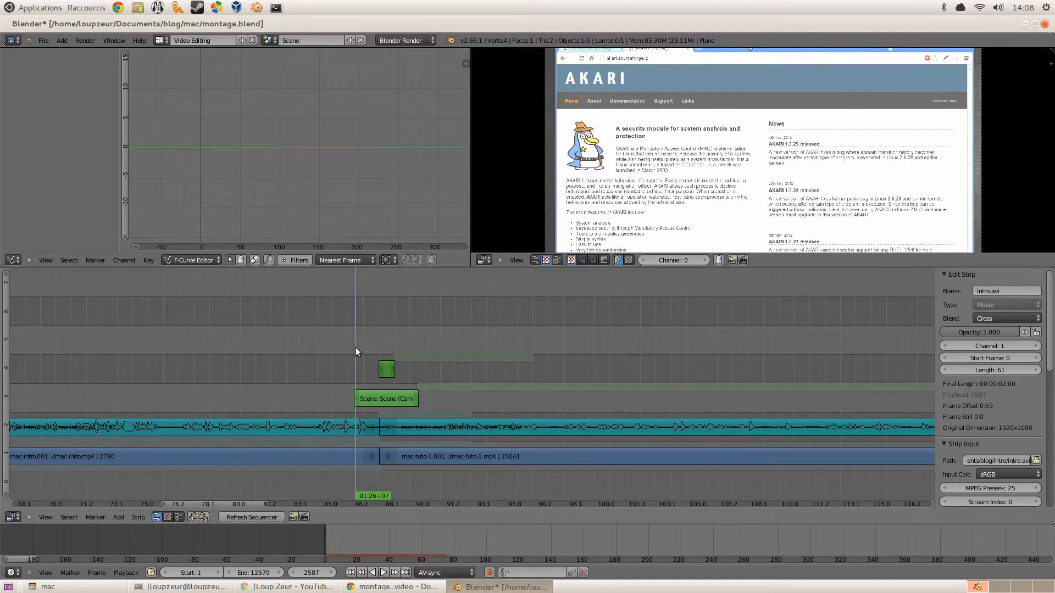
key(alt+a)
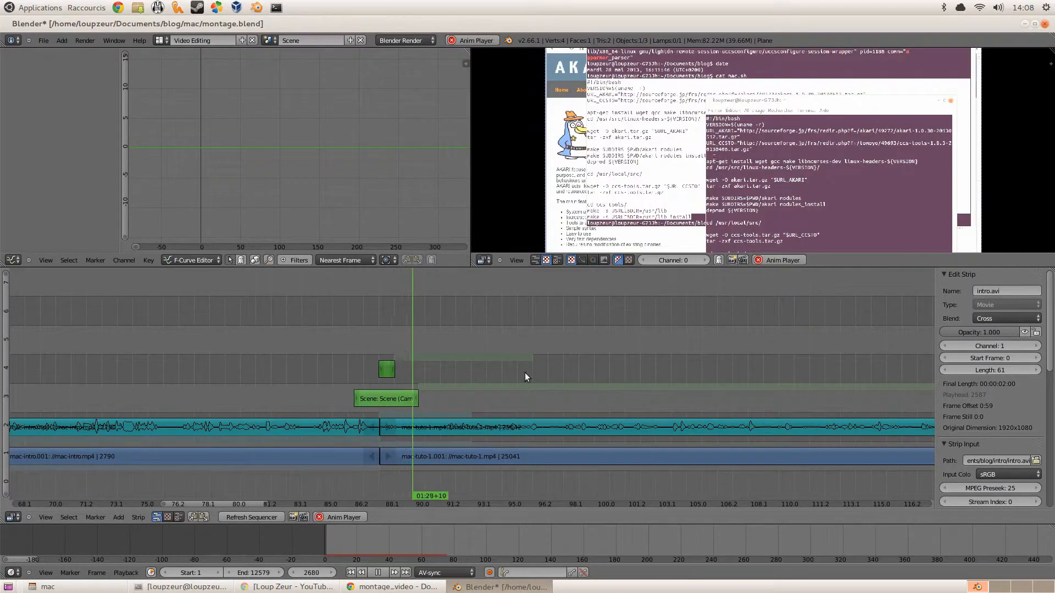
key(alt+a)
click(390, 343)
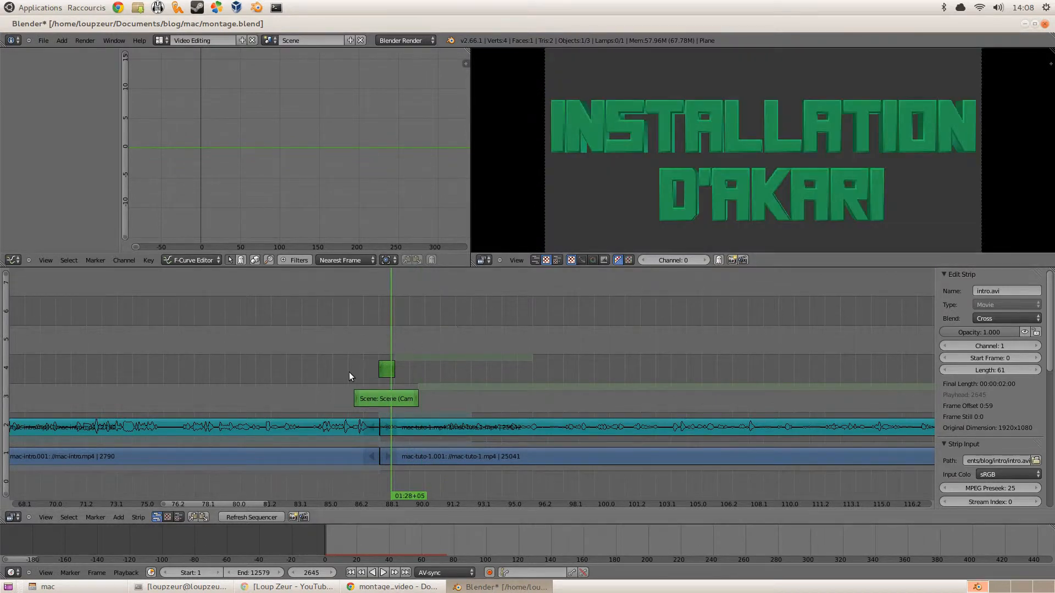
- Select the Scene strip on channel 3, scrub to frame 2641 and render that frame, then close the render
right_click(365, 402)
click(349, 347)
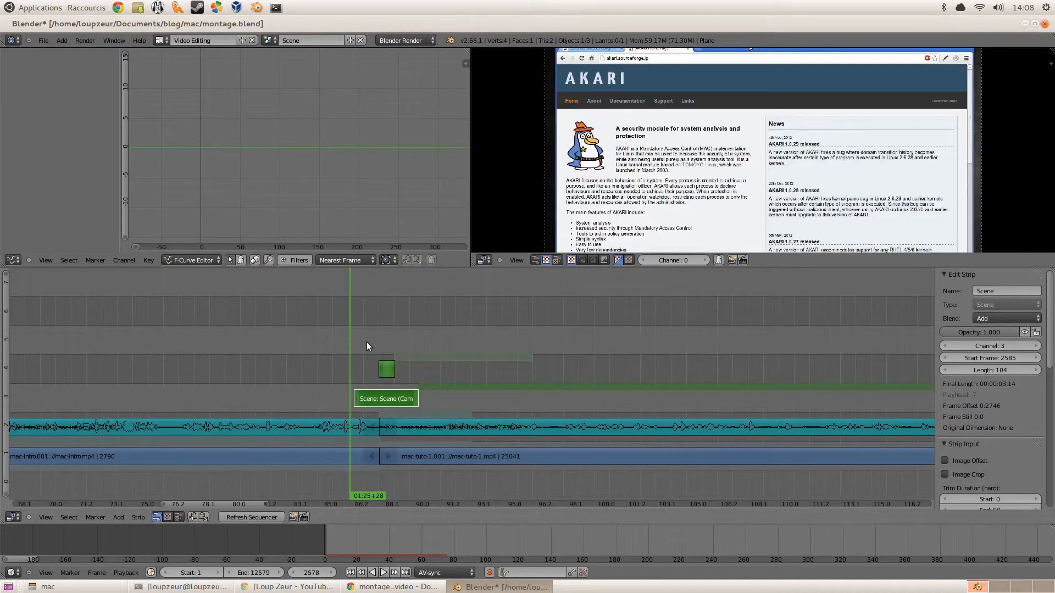
click(367, 342)
click(401, 340)
click(388, 341)
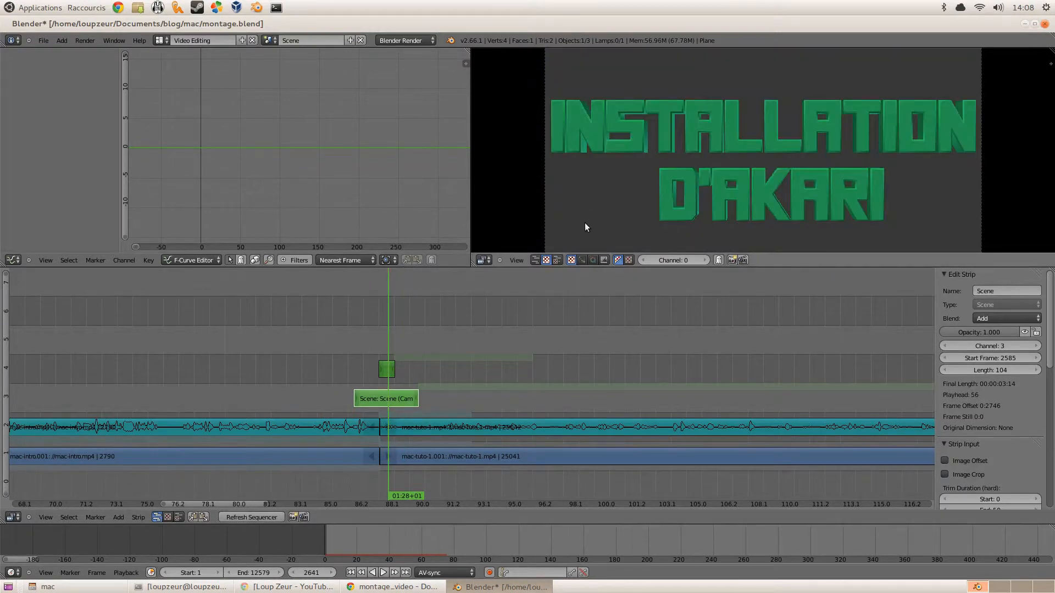
key(F12)
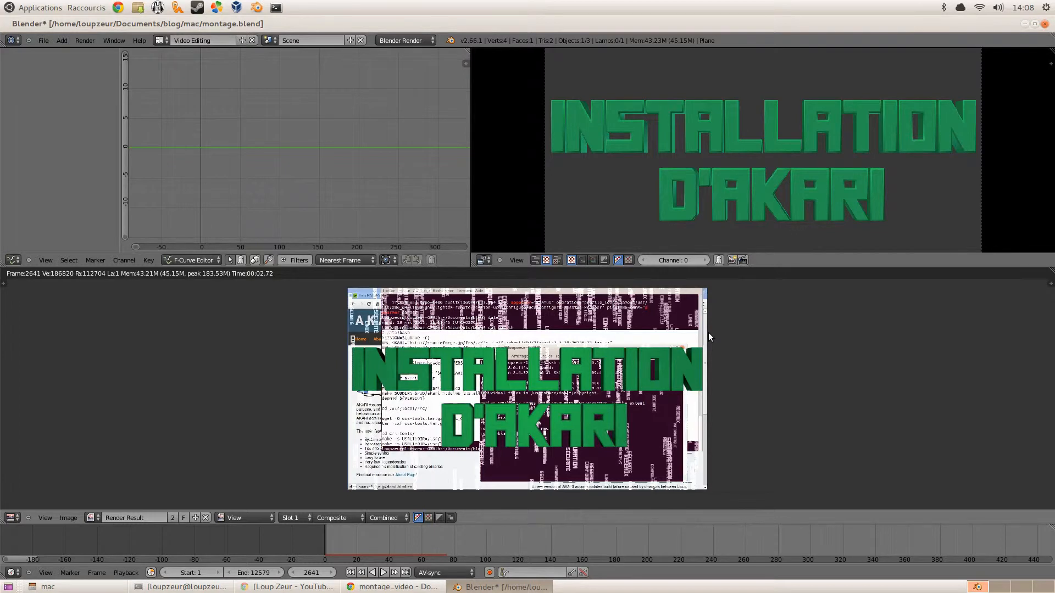
key(Escape)
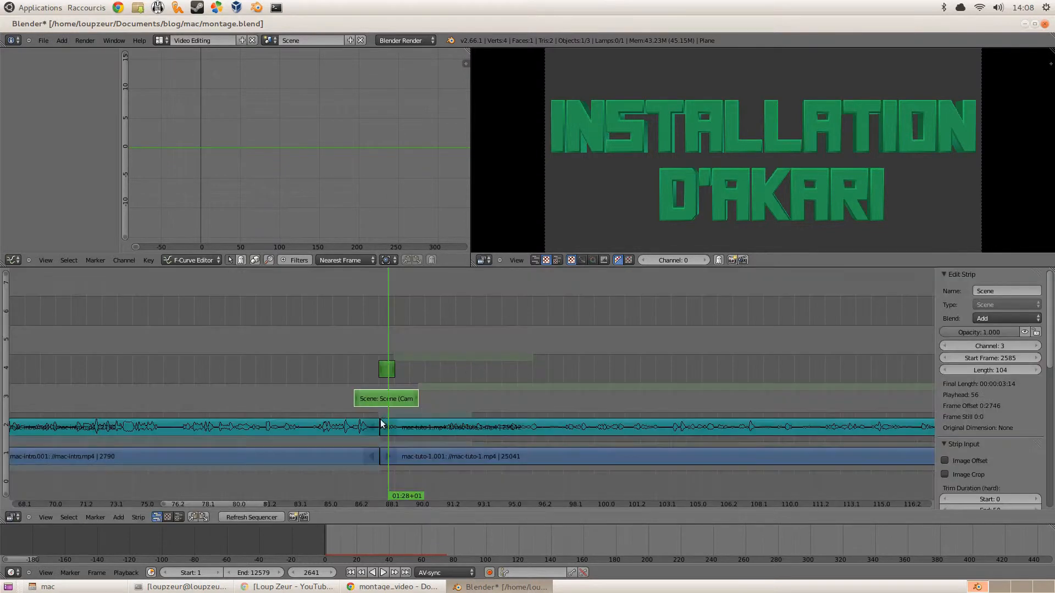
- Select the Txt.INsta, Scene and mac-tuto-1.001 strips in turn, and place the playhead at frame 2695
right_click(384, 373)
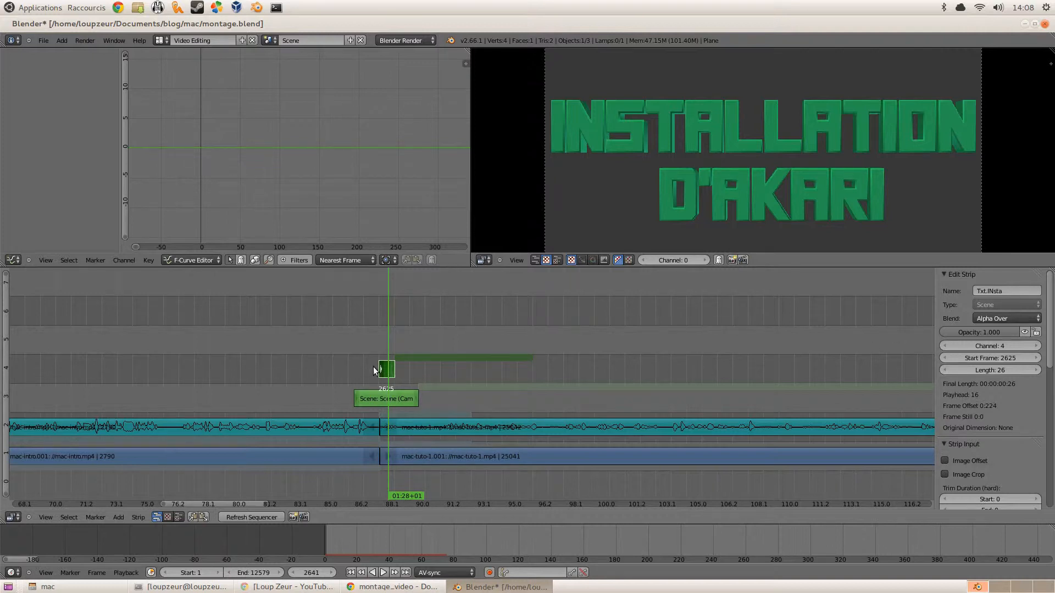
right_click(383, 396)
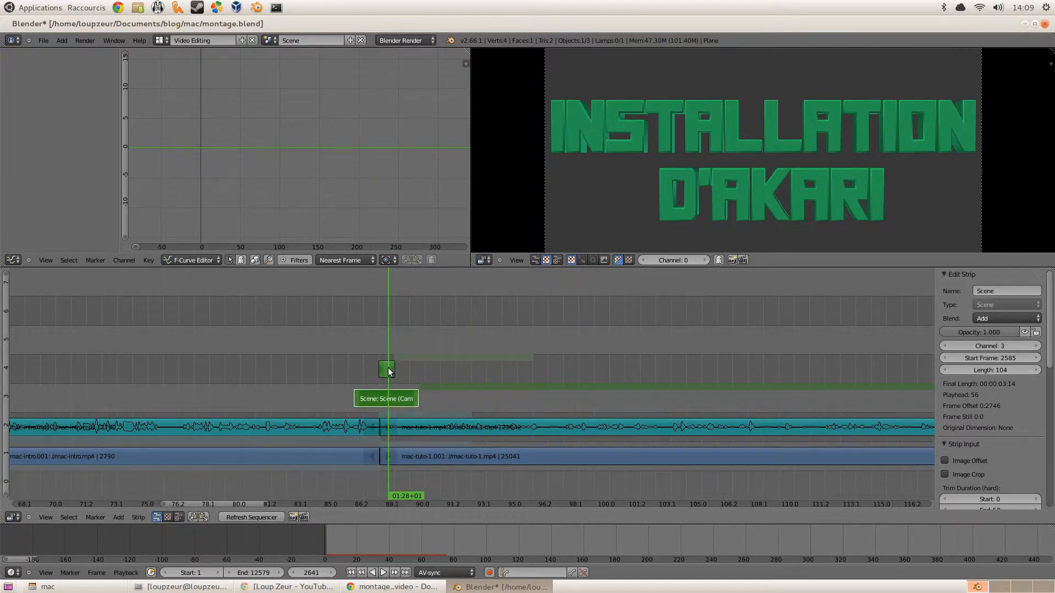
right_click(388, 371)
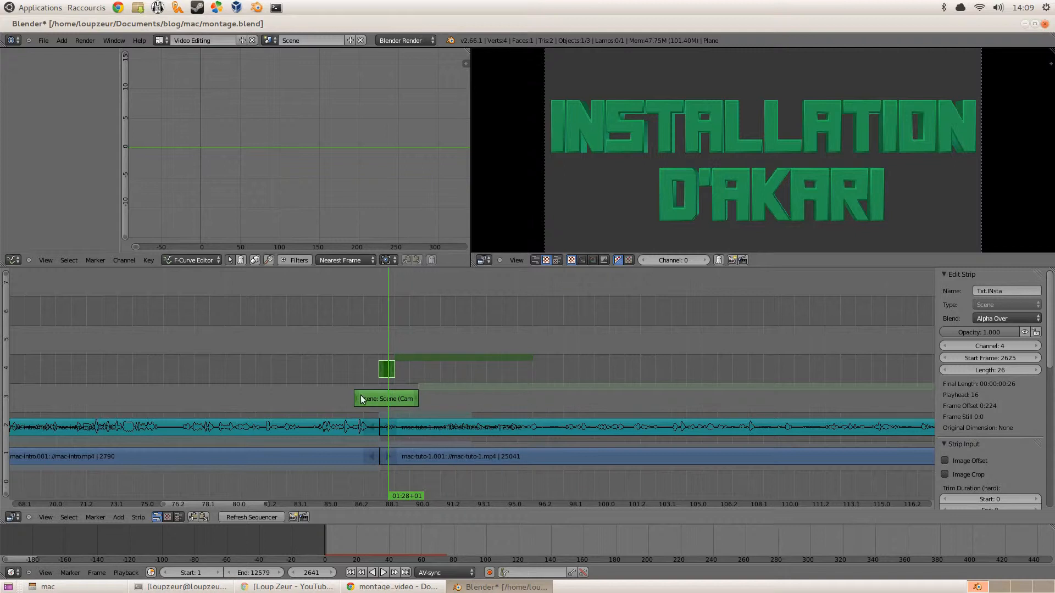
right_click(393, 400)
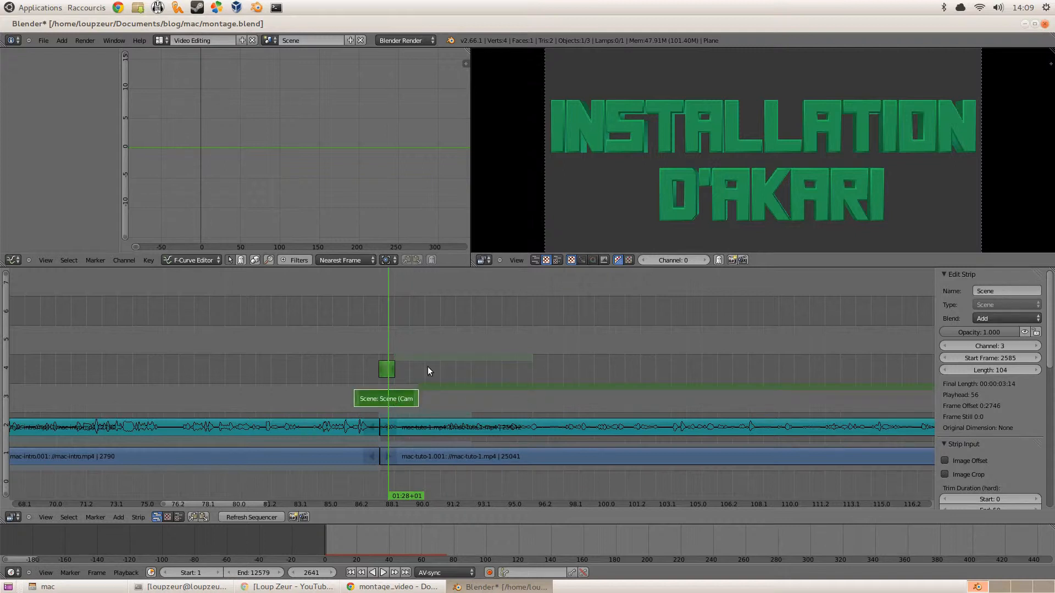
right_click(413, 455)
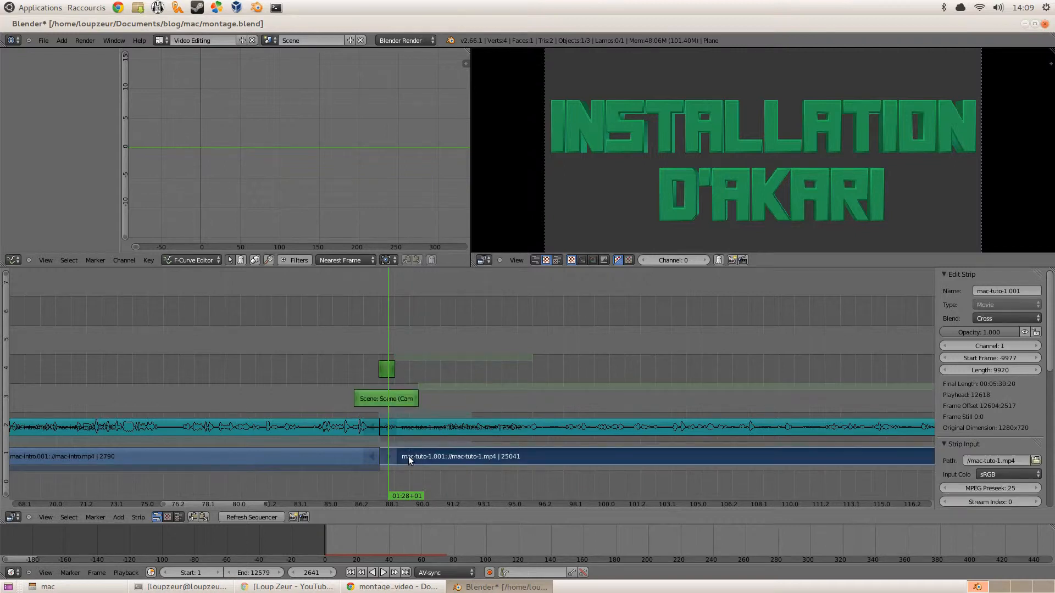
click(421, 380)
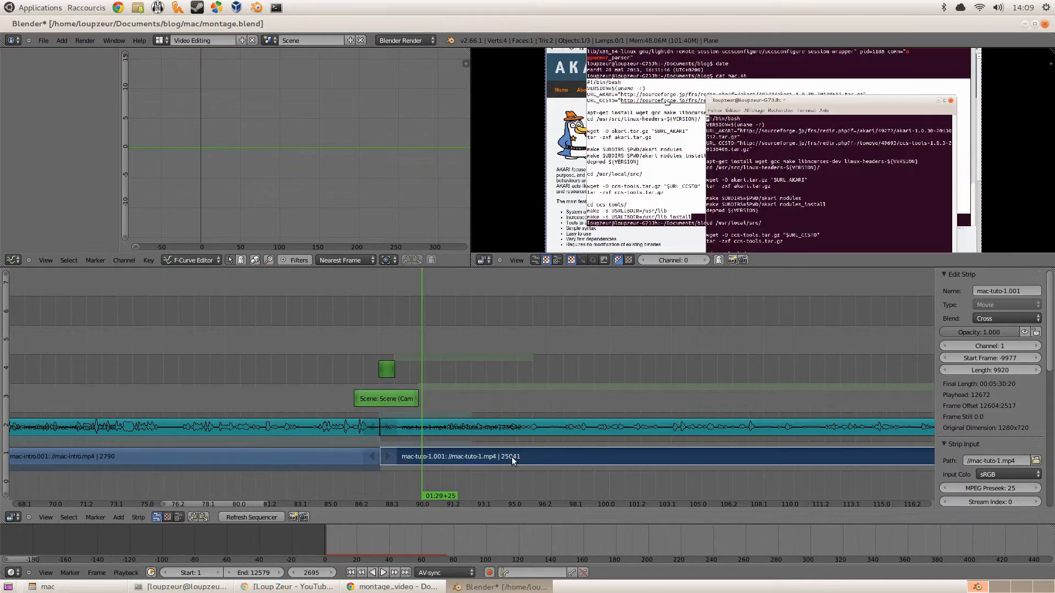
scroll(575, 433, down, 2)
drag(260, 496, 225, 464)
- Switch the screen layout to Default and choose the scene named Scene
click(160, 41)
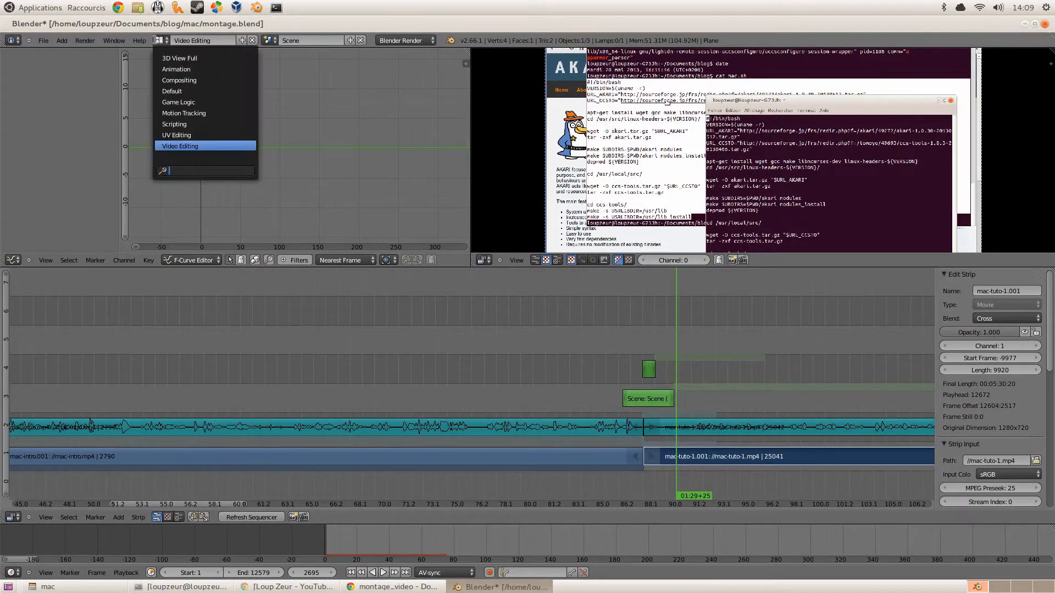
click(194, 92)
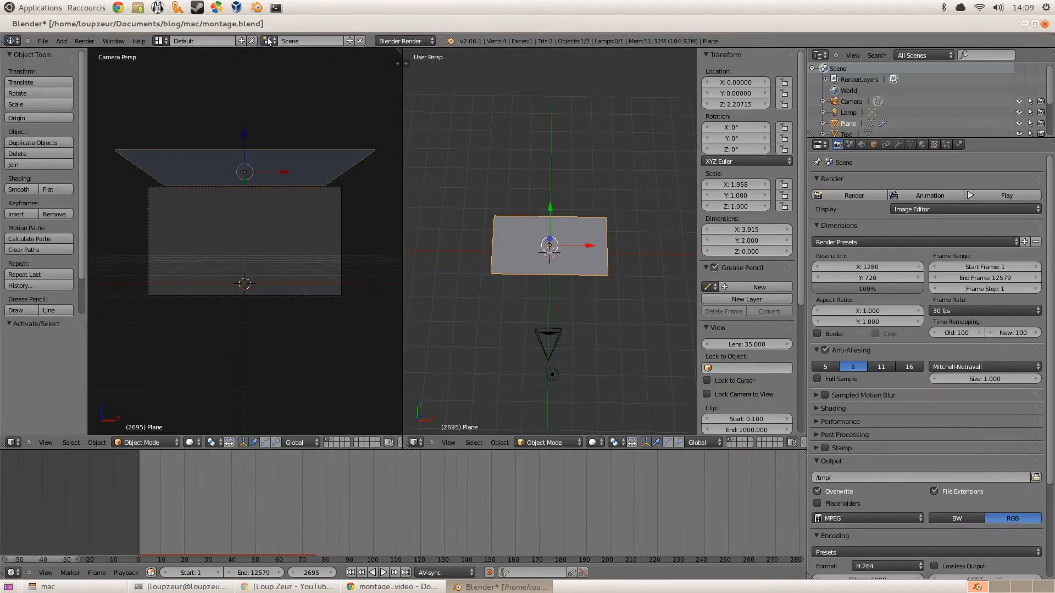
click(269, 41)
click(276, 58)
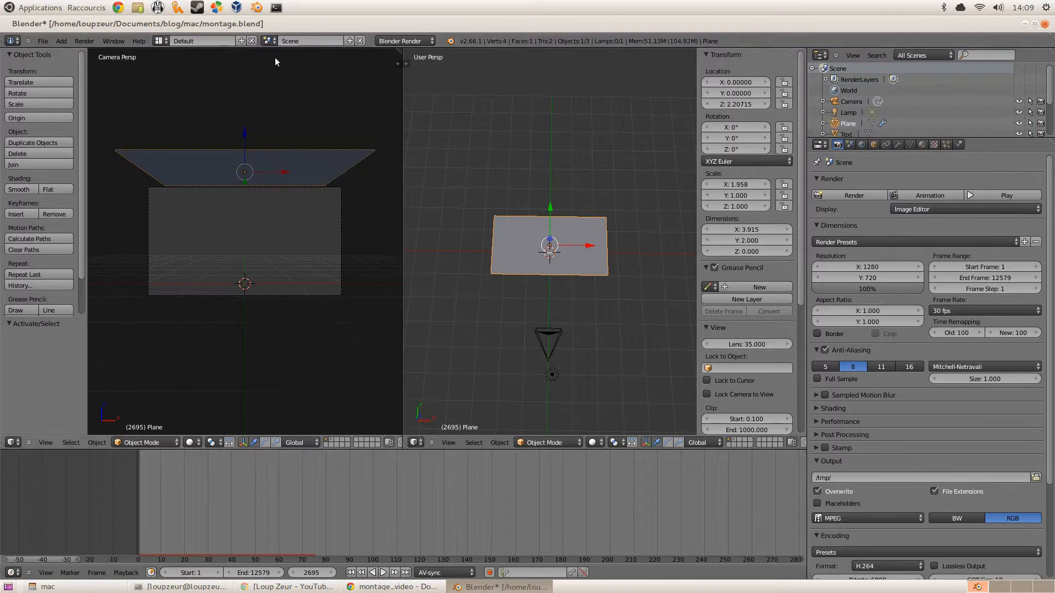
- Leave the camera view, recenter the 3D cursor, and select the camera, the lamp and the plane in turn
click(156, 108)
key(shift+c)
scroll(256, 218, up, 4)
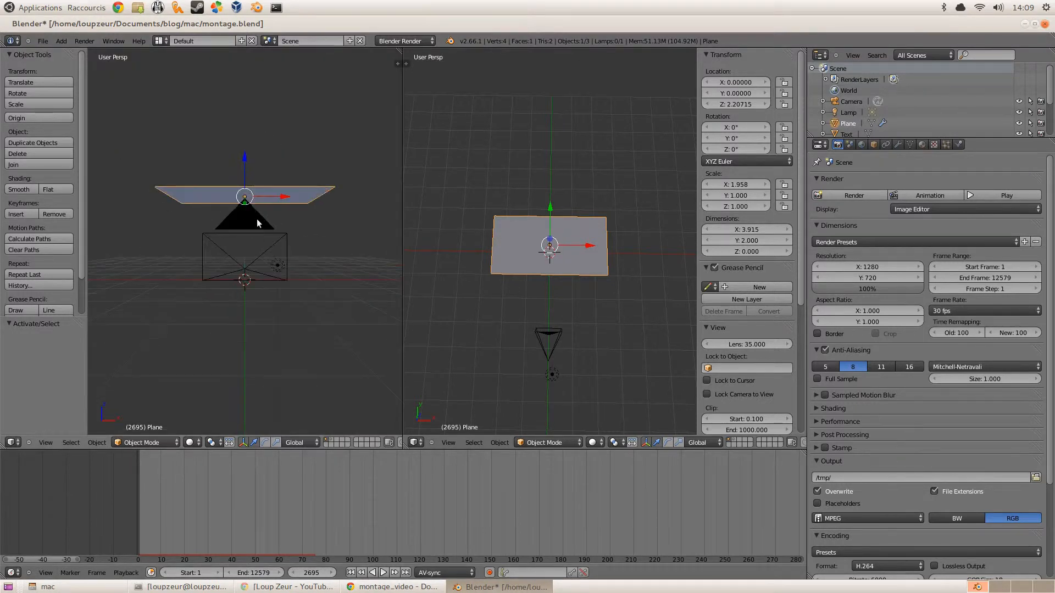
middle_drag(257, 221, 325, 255)
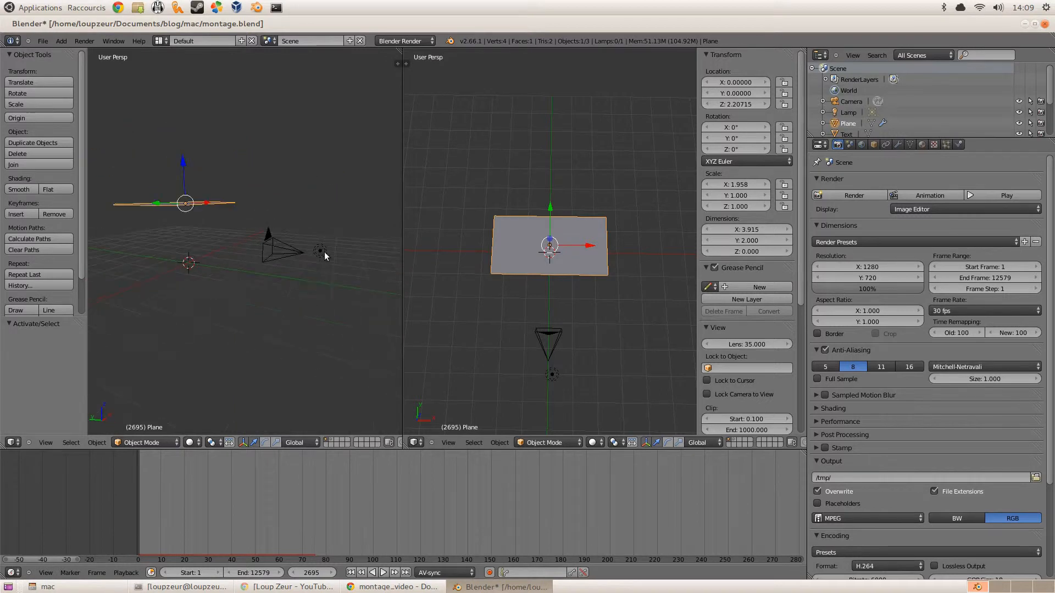
right_click(284, 259)
right_click(320, 251)
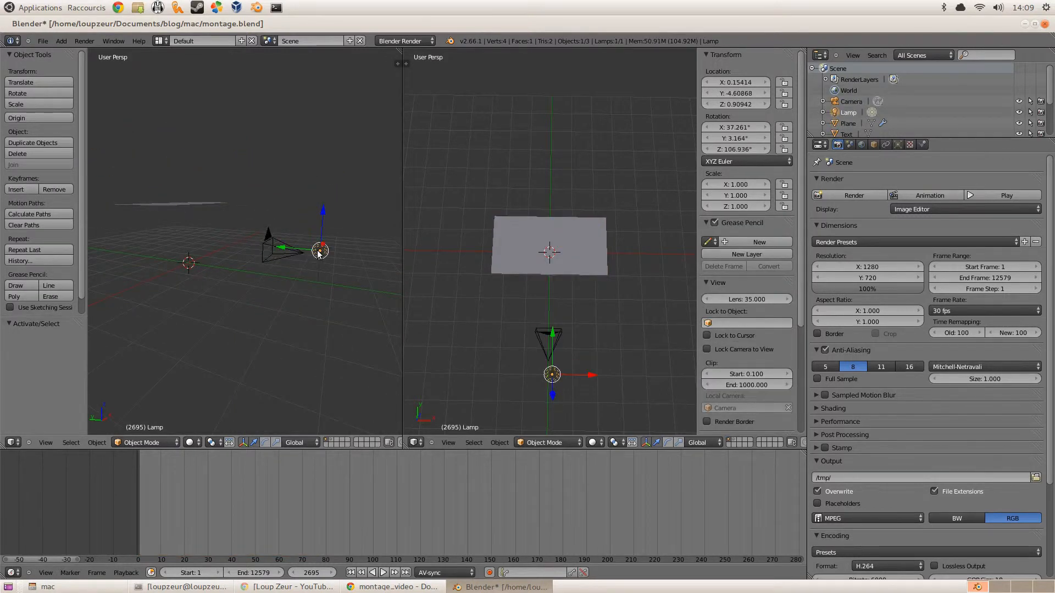
right_click(161, 205)
middle_drag(325, 186, 246, 209)
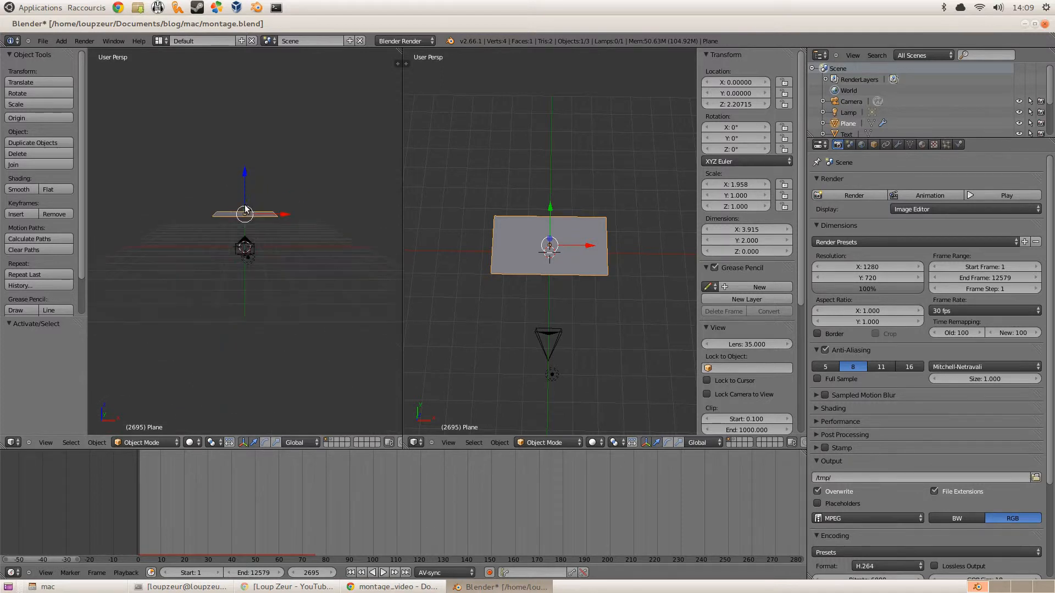
- Show the second layer and examine the vertical 3D text objects it contains
click(331, 440)
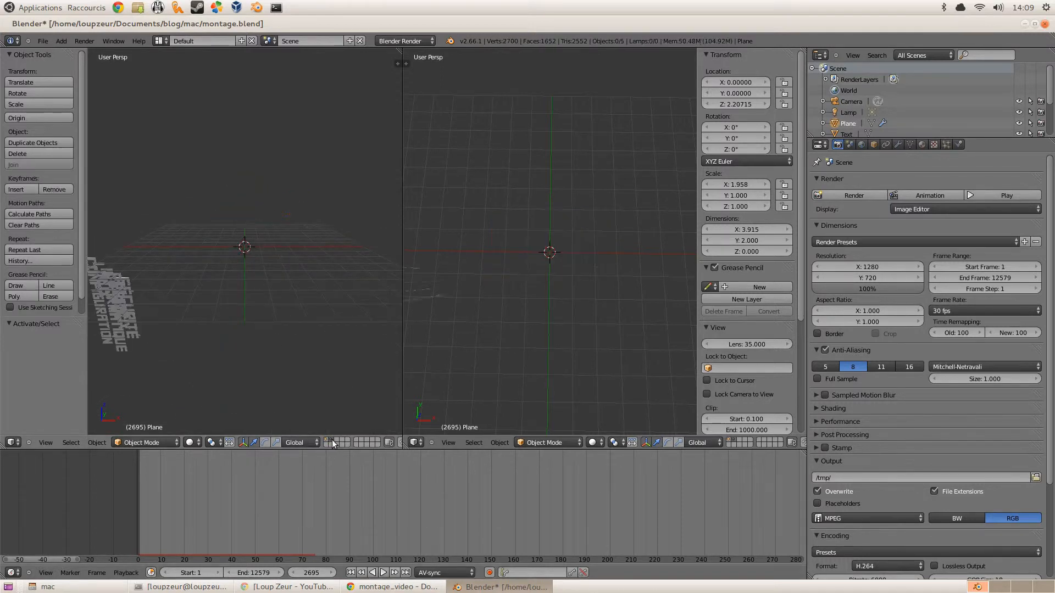
middle_drag(235, 319, 179, 306)
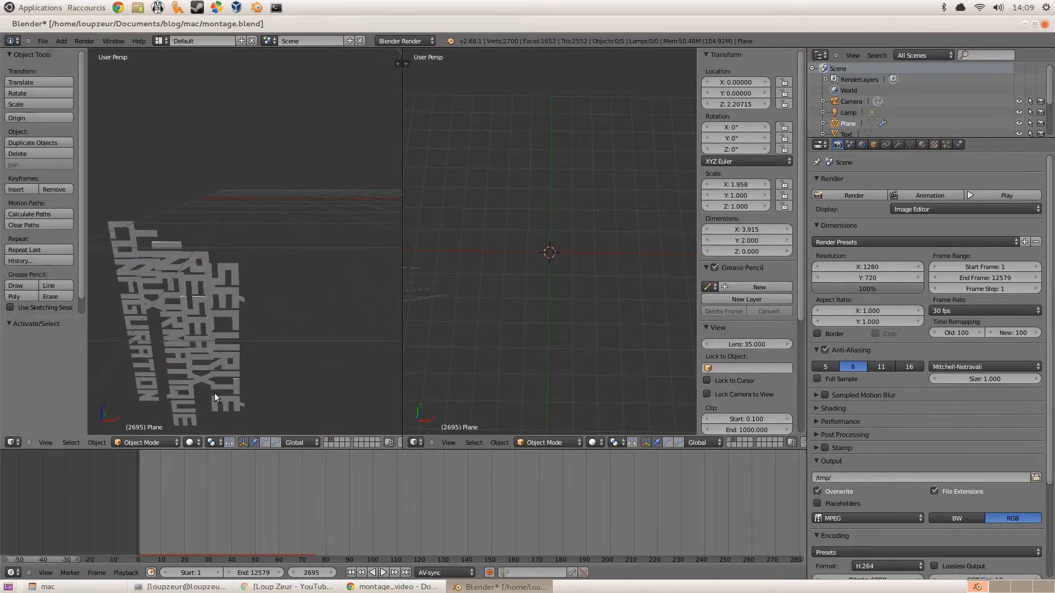
middle_drag(246, 362, 254, 296)
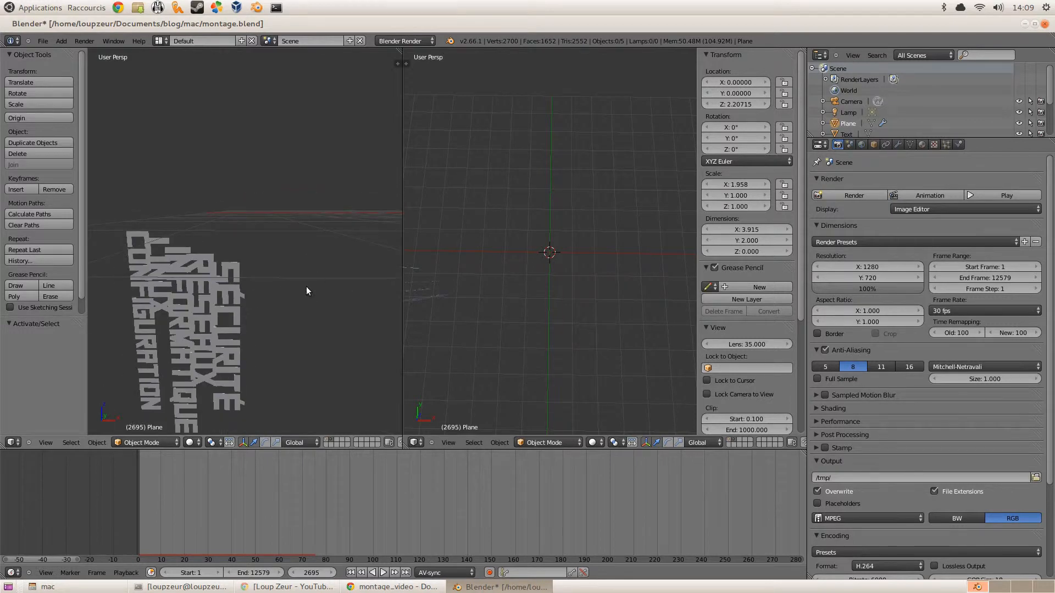
scroll(306, 285, down, 4)
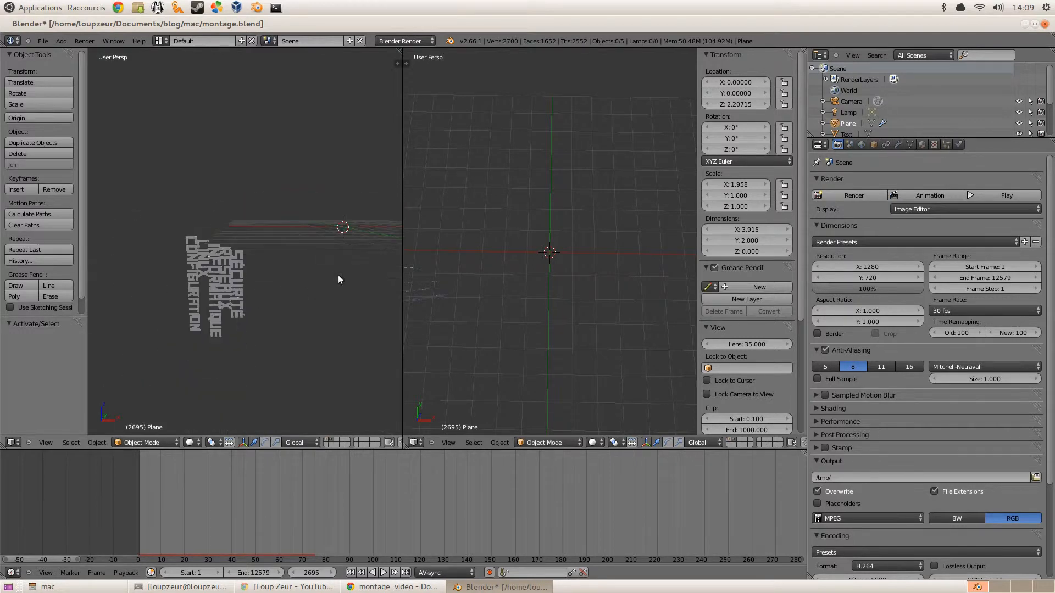
- Return to the first layer, play the animation from the start of the timeline, and stop at frame 106
click(328, 440)
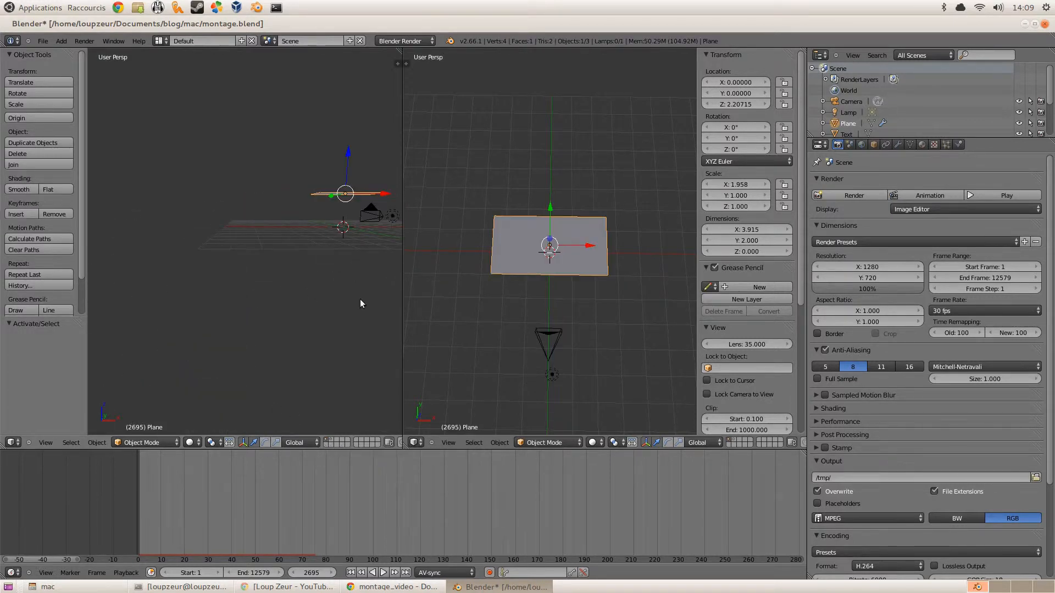
shift+middle_drag(356, 157, 239, 179)
scroll(285, 169, up, 7)
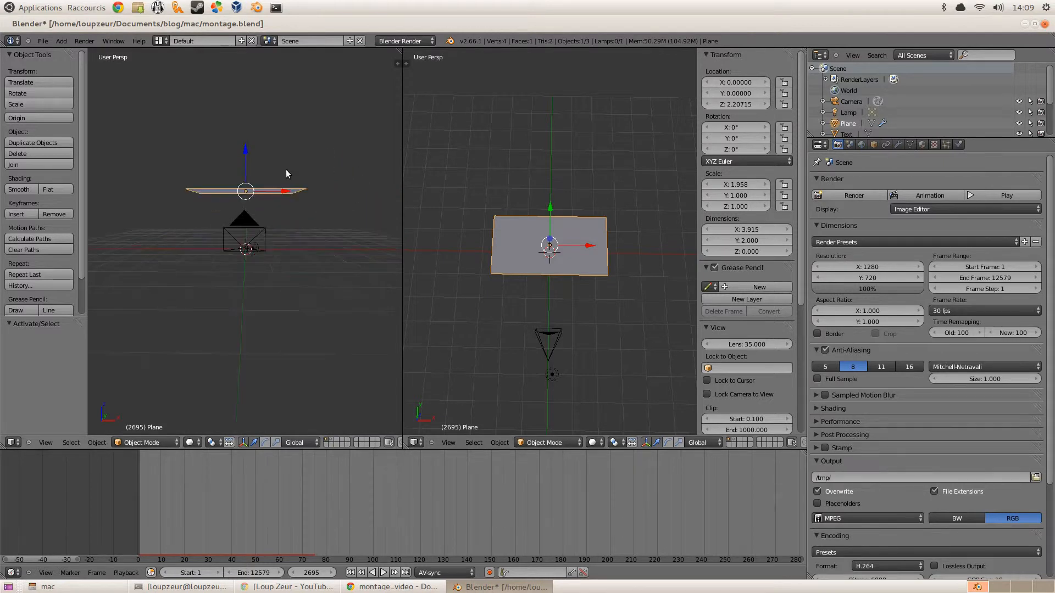
mouse_move(132, 467)
mouse_down()
mouse_move(153, 466)
mouse_move(148, 474)
mouse_up()
key(alt+a)
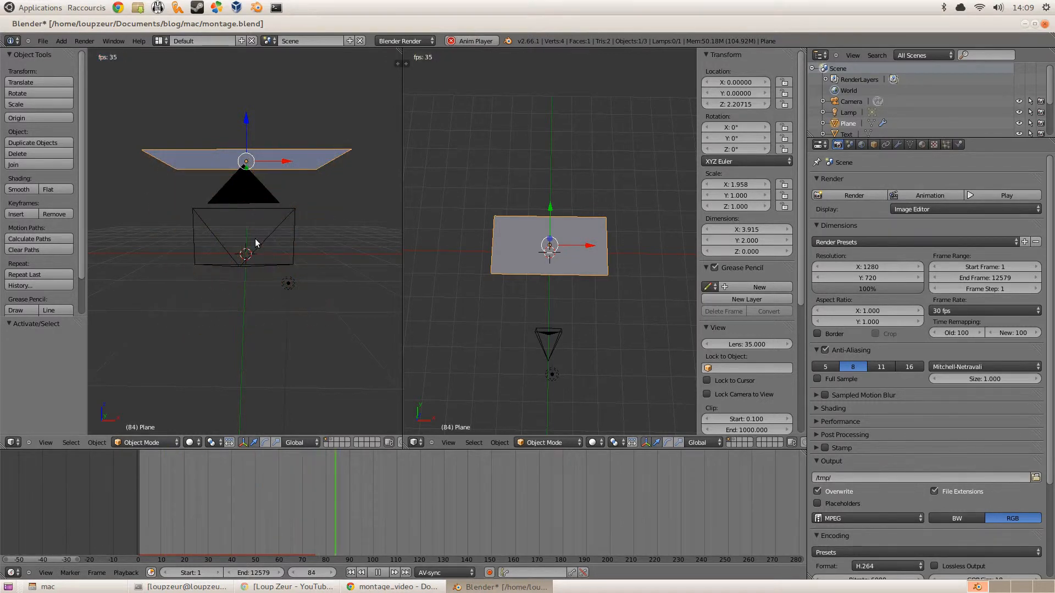
key(alt+a)
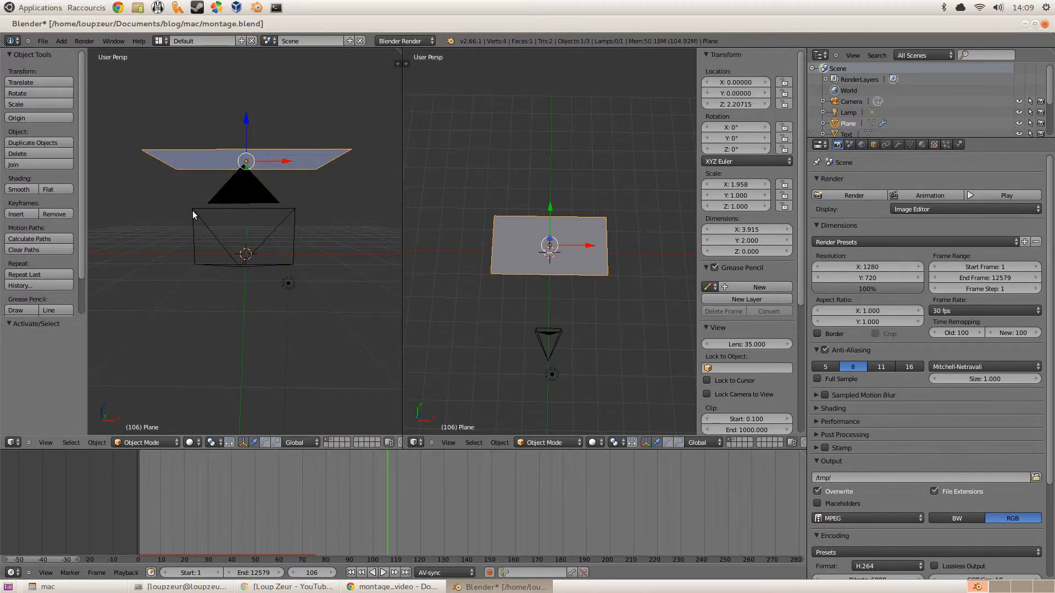
- Scrub from frame 2 to frame 31 and examine the particles falling from the plane in front of the camera
click(140, 499)
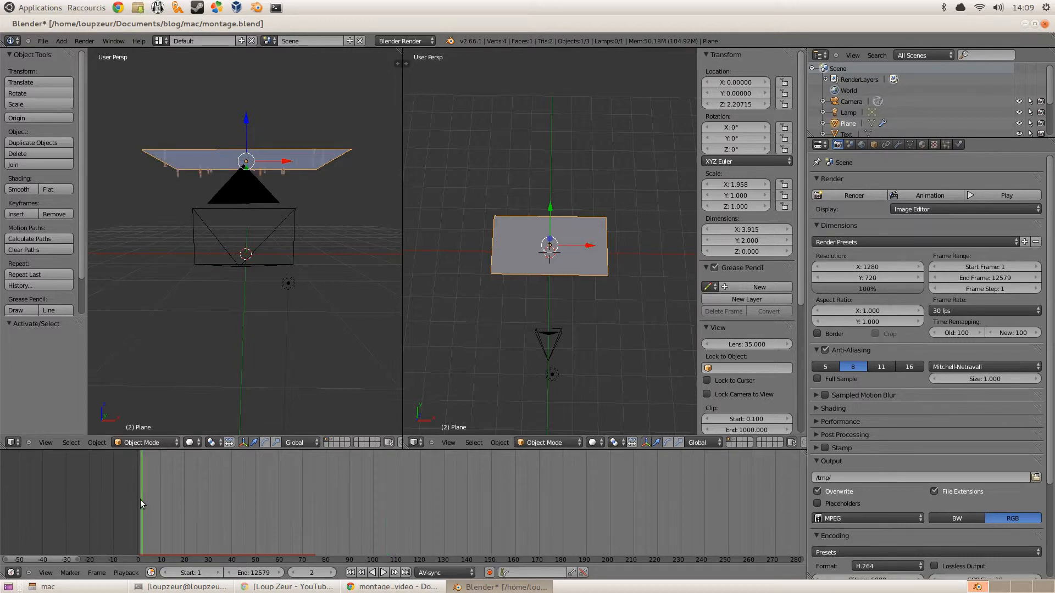
drag(140, 499, 209, 500)
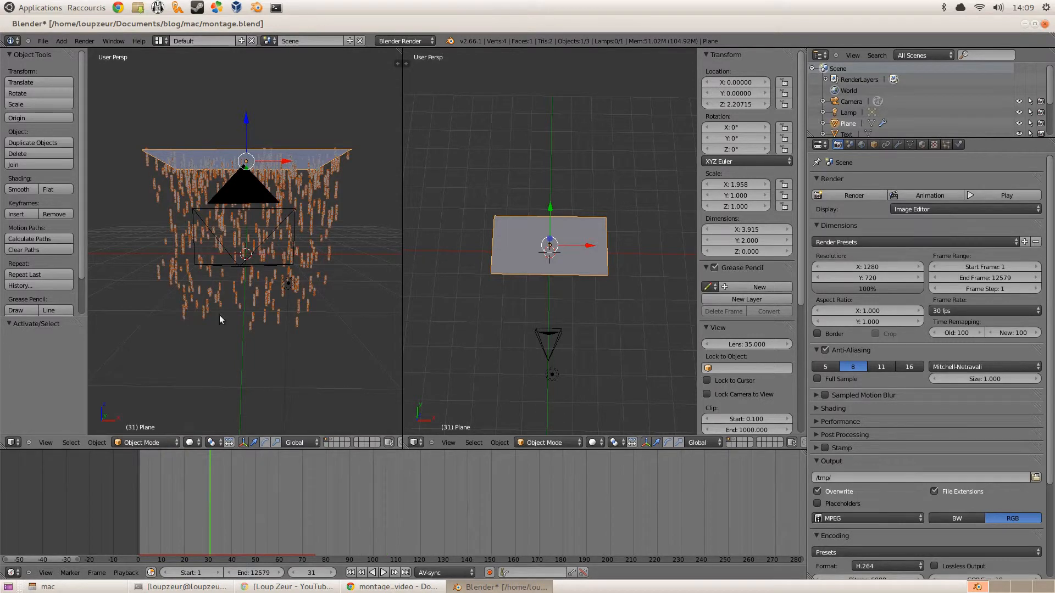
middle_drag(219, 315, 267, 244)
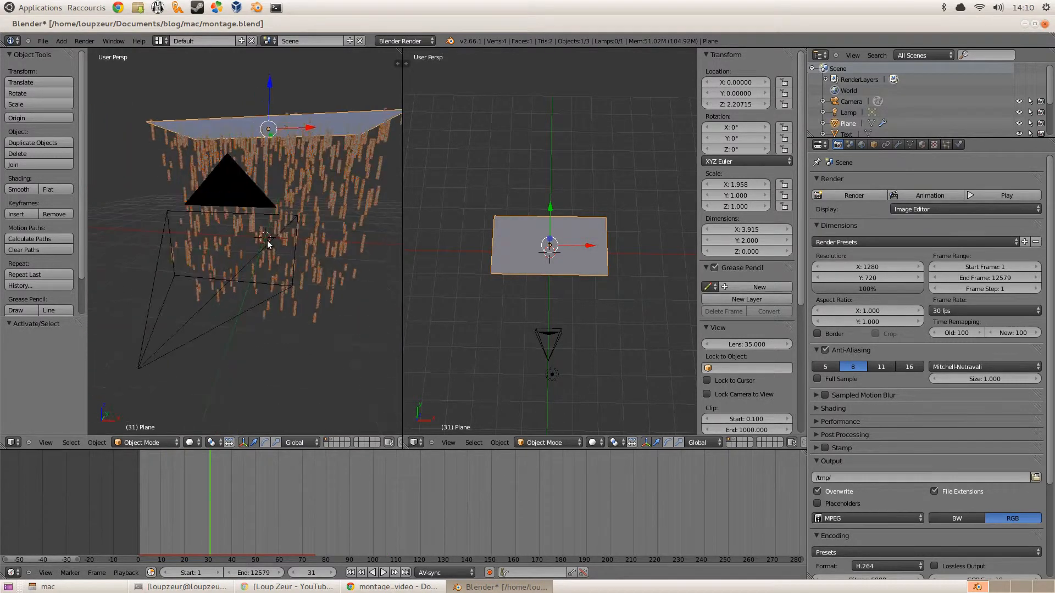
scroll(267, 244, up, 2)
scroll(266, 243, down, 3)
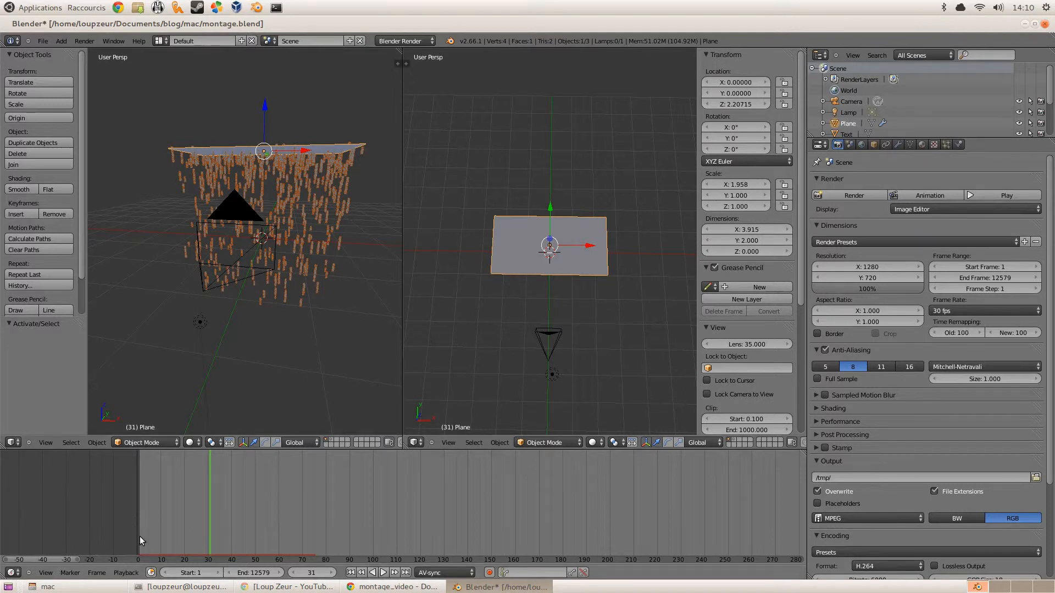
- Switch to the Txt.INsta scene and view its INSTALLATION D'AKARI text through the camera
click(160, 41)
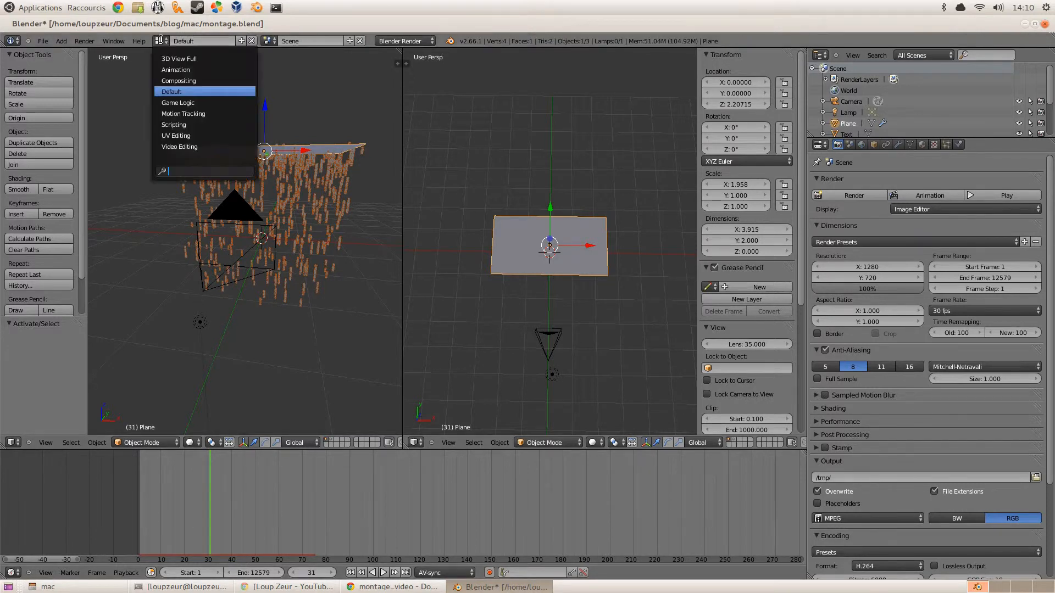
click(267, 41)
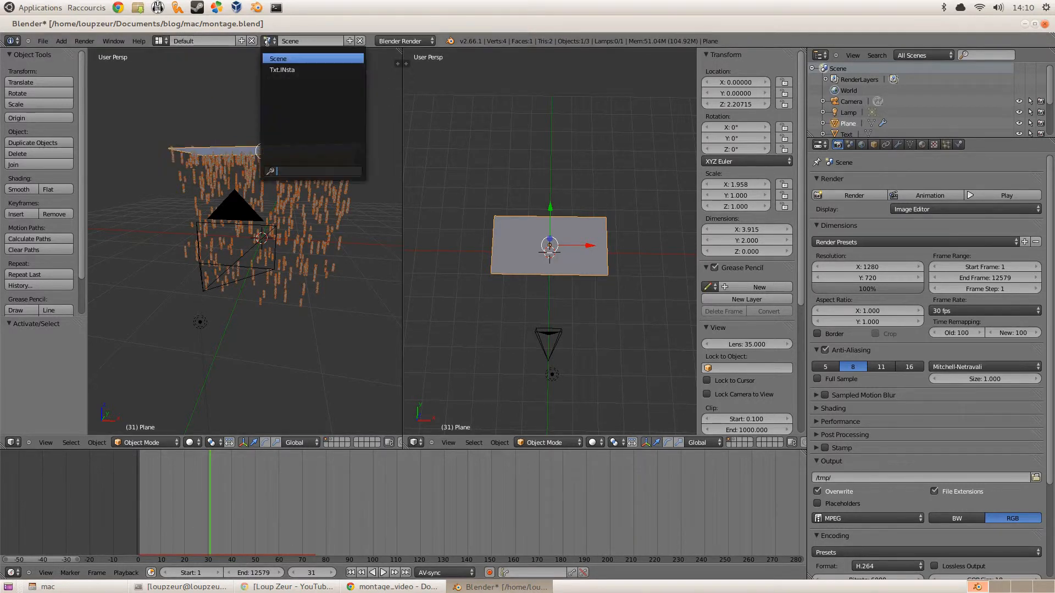
click(281, 69)
scroll(387, 379, down, 4)
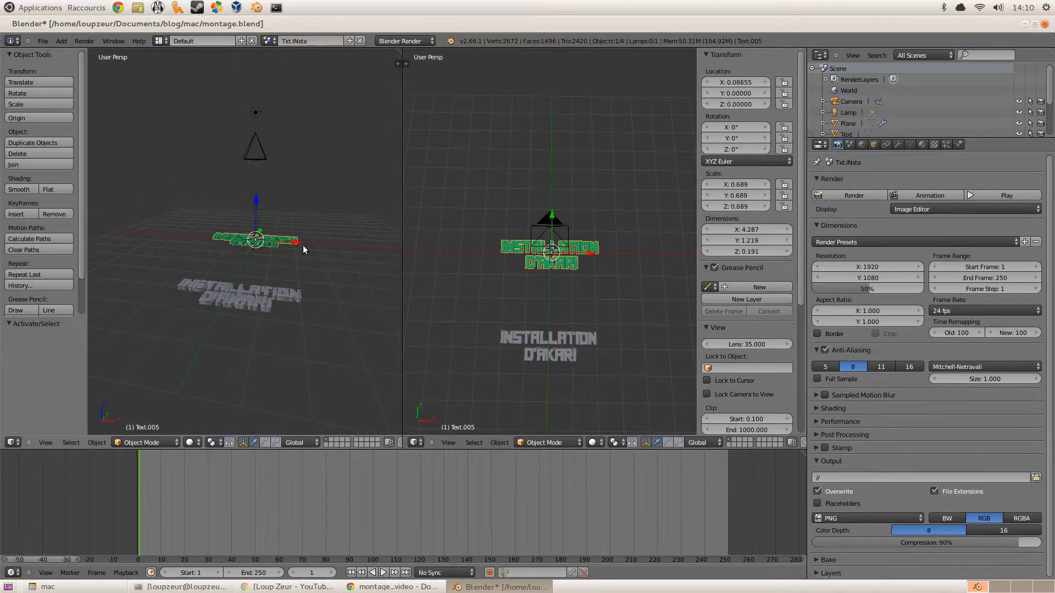
key(KP_0)
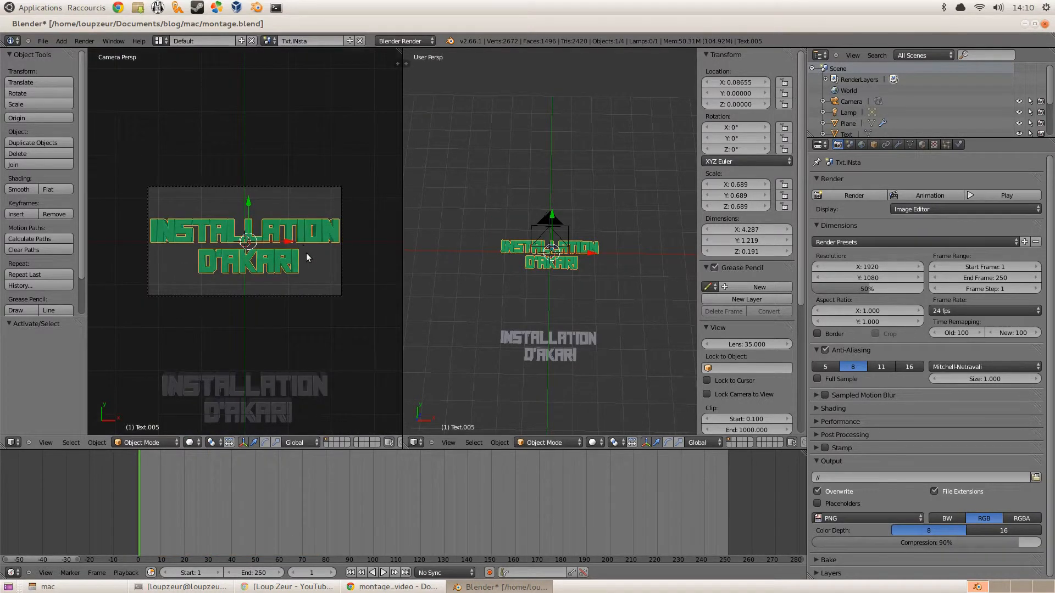
scroll(308, 256, down, 3)
scroll(310, 260, up, 3)
- Return to the Video Editing layout, select the Txt.INsta scene strip in channel 4, and preview it at frame 2634
click(160, 41)
click(191, 147)
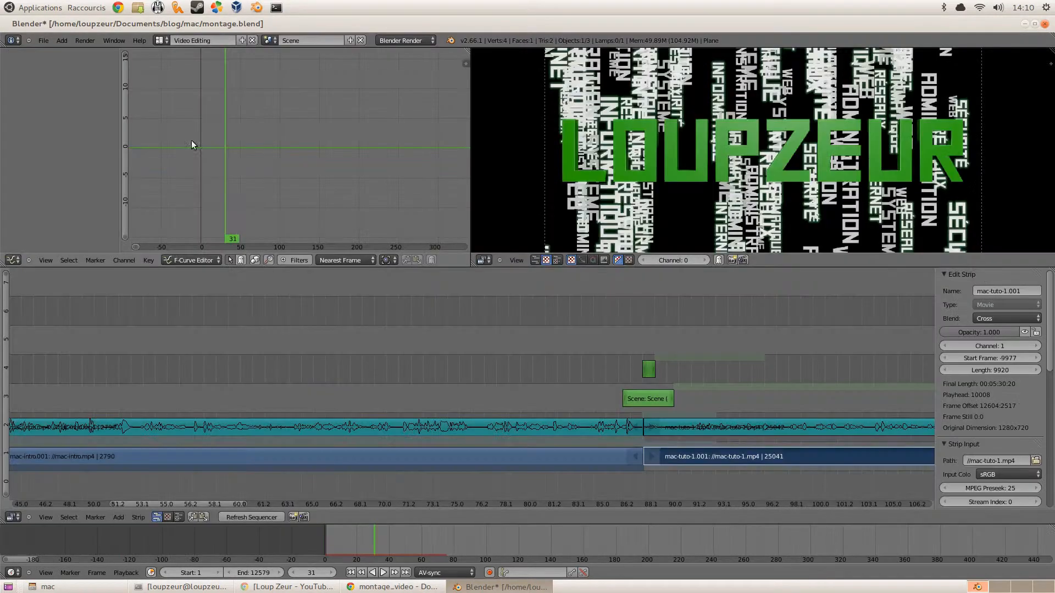
right_click(647, 399)
right_click(648, 370)
click(646, 344)
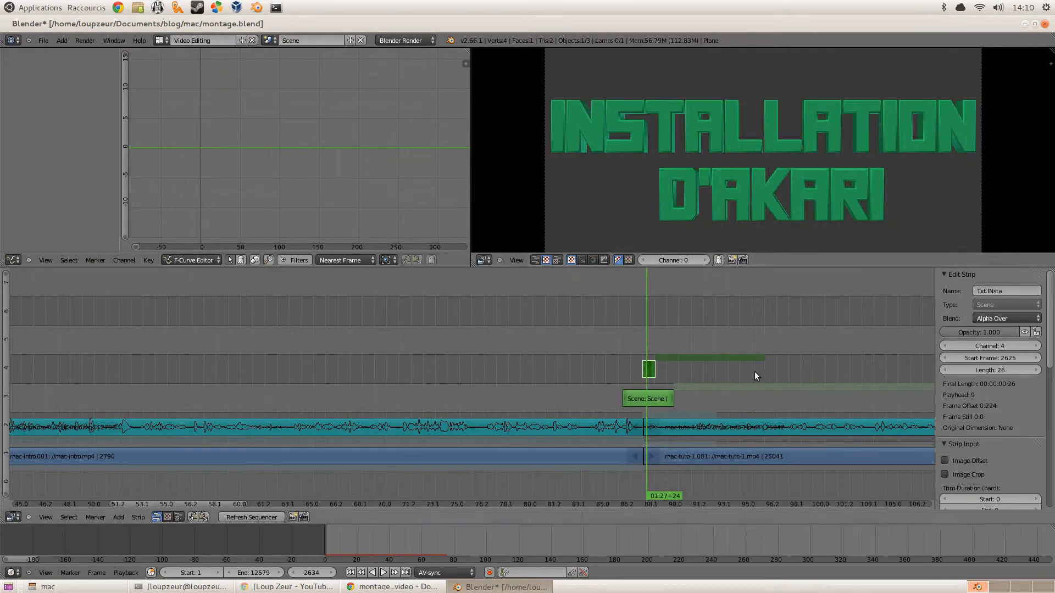
- Preview the montage at frame 540, and play it briefly from its beginning
scroll(788, 362, down, 4)
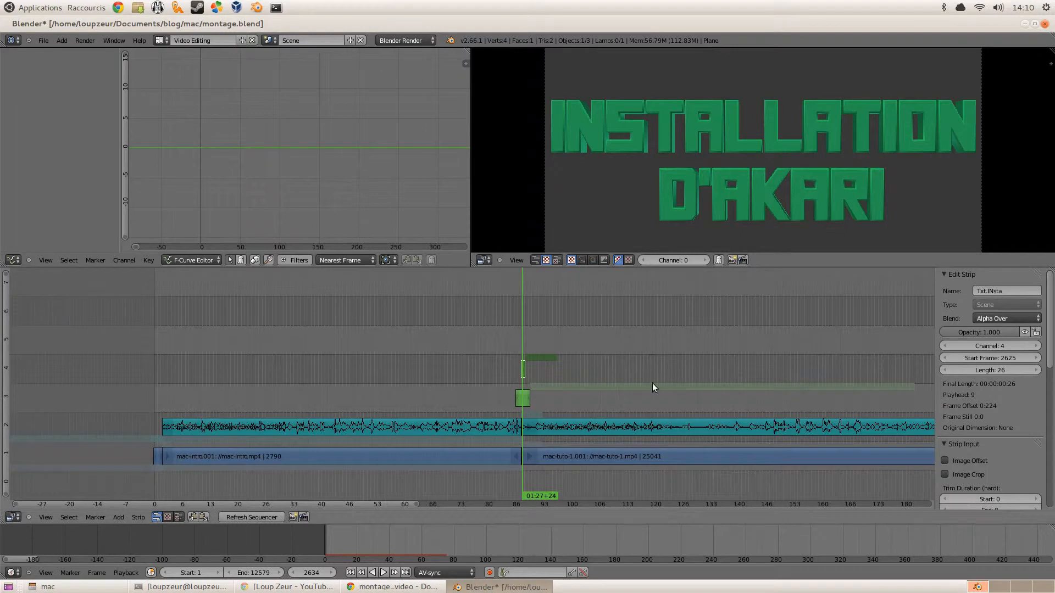
scroll(801, 404, down, 3)
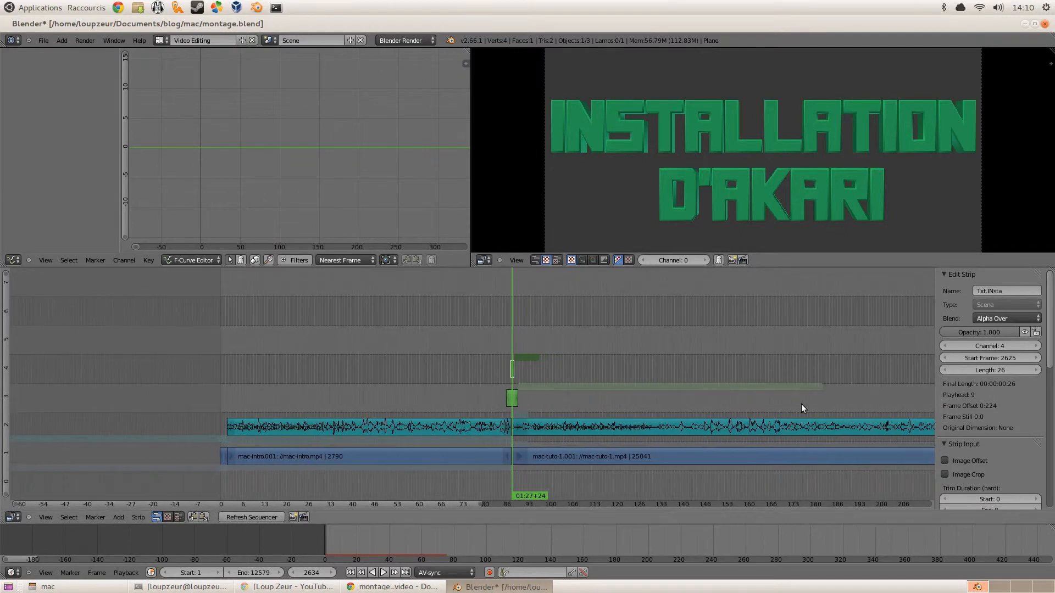
click(331, 369)
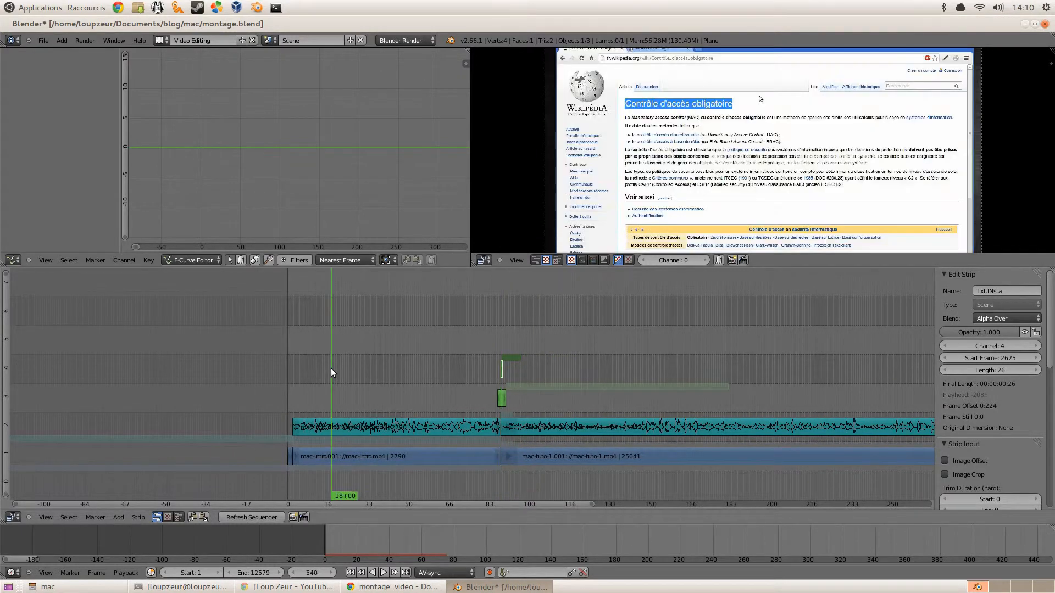
click(288, 383)
key(alt+a)
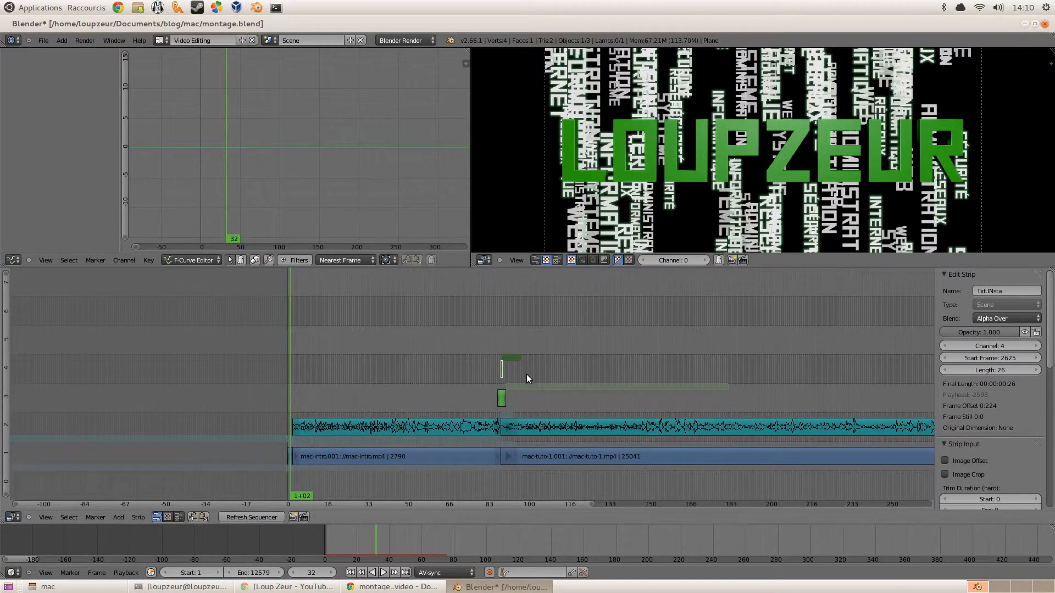
- Examine the whole montage in the sequencer, from the mac-intro strip to the end of the mac-tuto-1 strip
scroll(711, 381, down, 3)
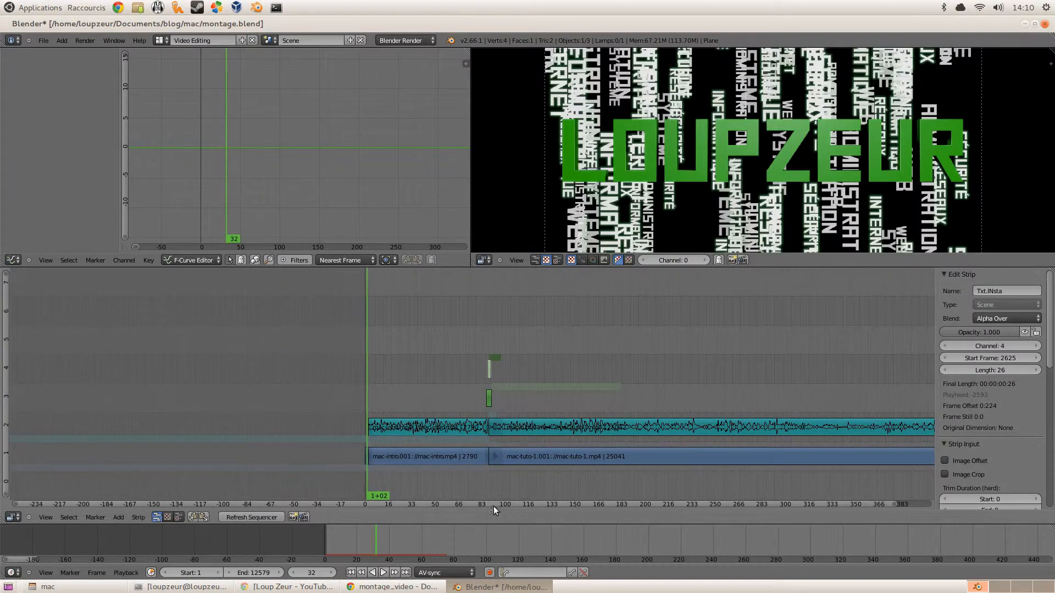
drag(493, 506, 636, 505)
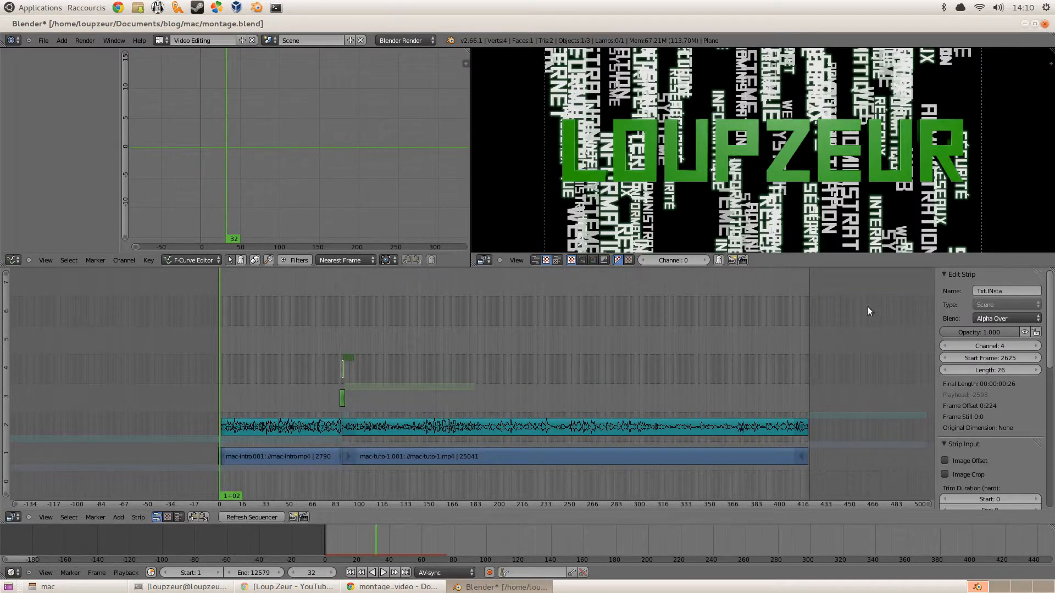
scroll(687, 404, down, 1)
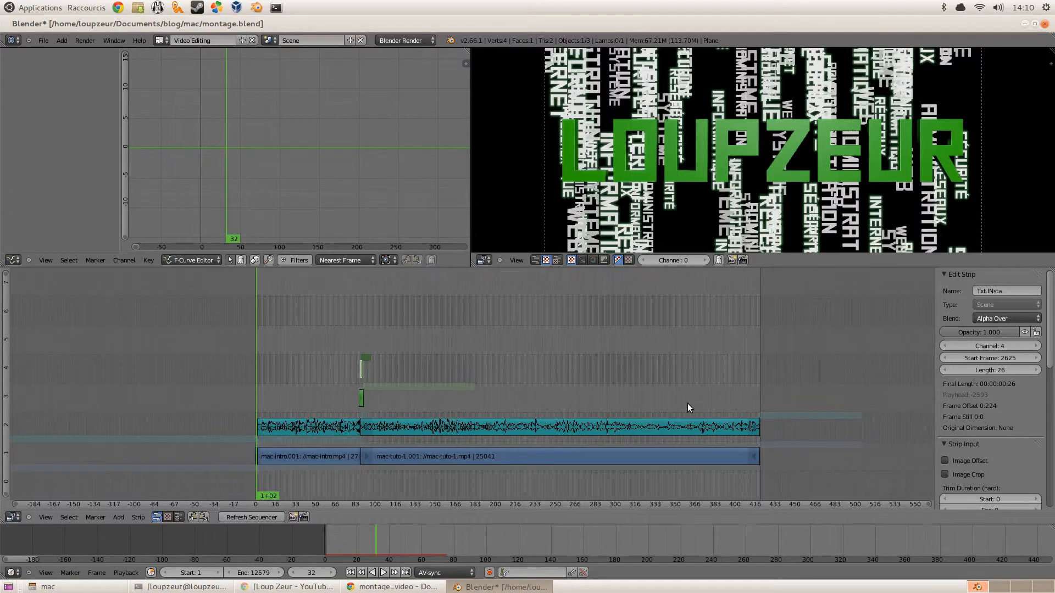
scroll(453, 399, up, 4)
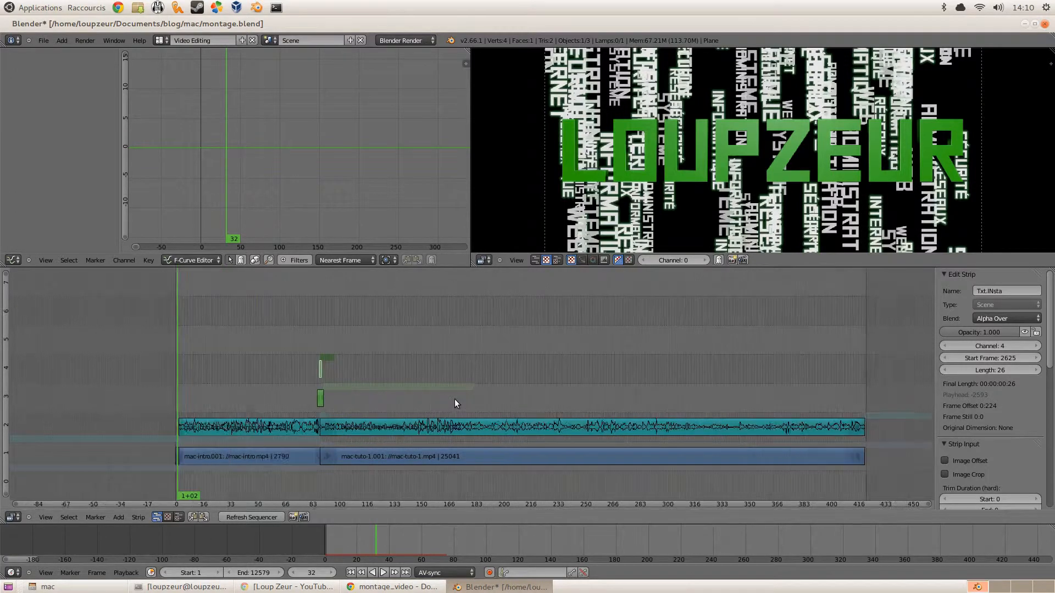
mouse_move(320, 506)
mouse_down()
mouse_move(394, 506)
mouse_move(310, 502)
mouse_up()
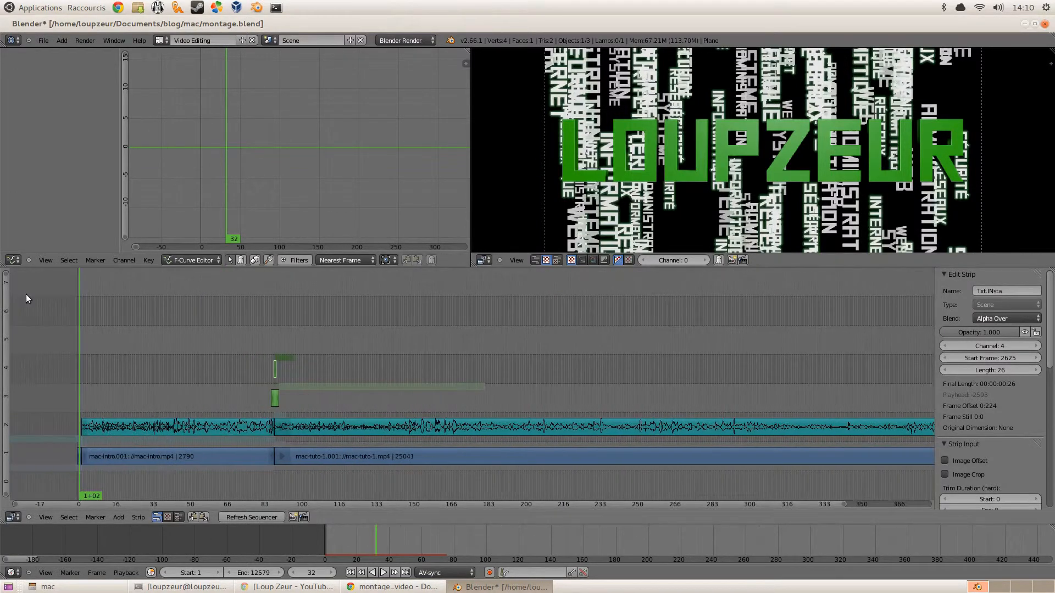
click(38, 42)
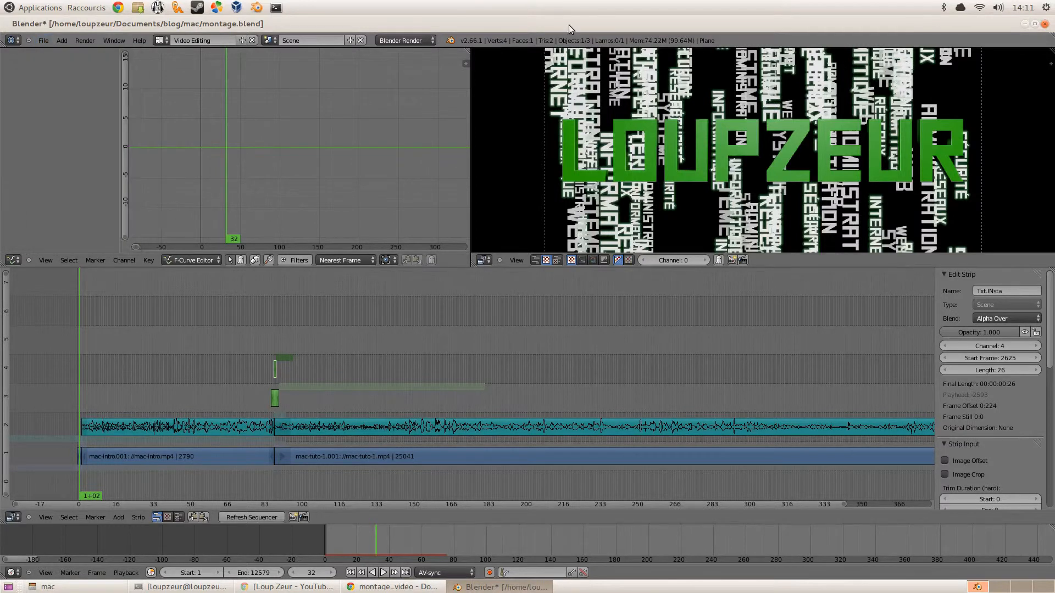
- Switch to the Default layout and examine the render, scene and world settings of the Txt.INsta scene
click(158, 44)
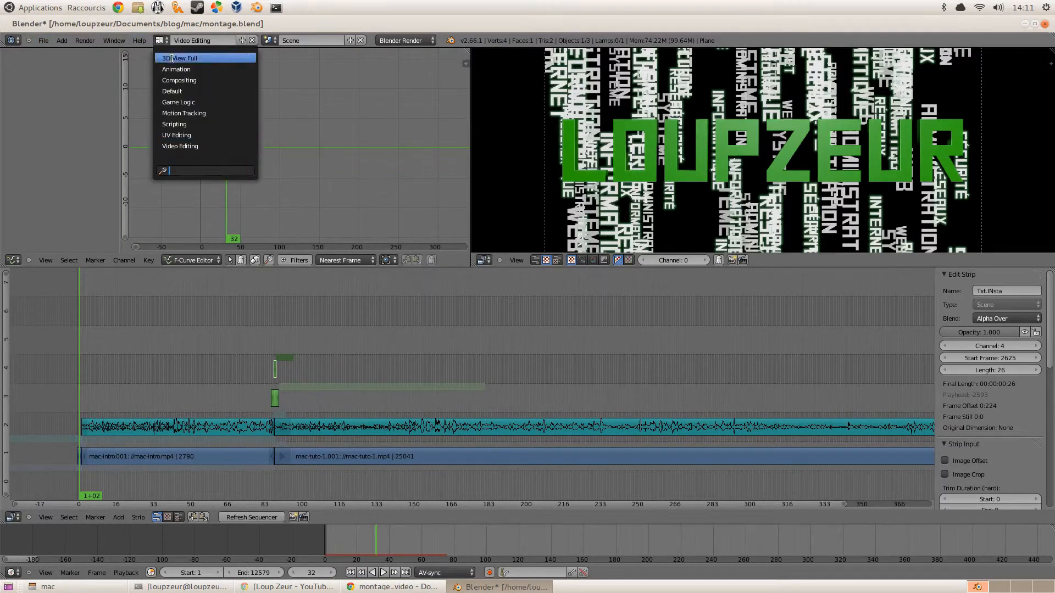
click(182, 95)
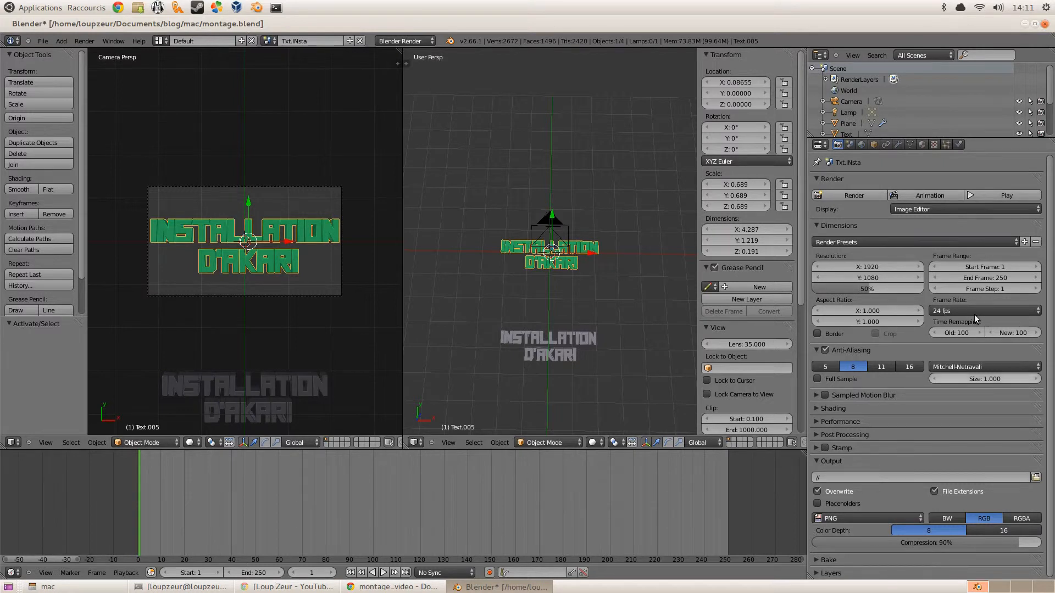
click(882, 237)
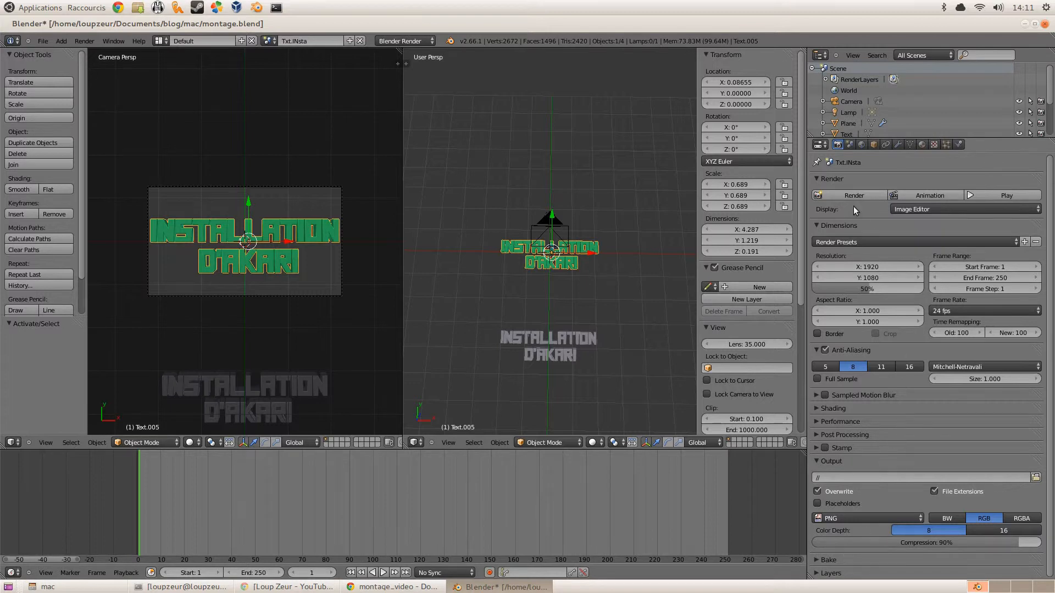
click(849, 144)
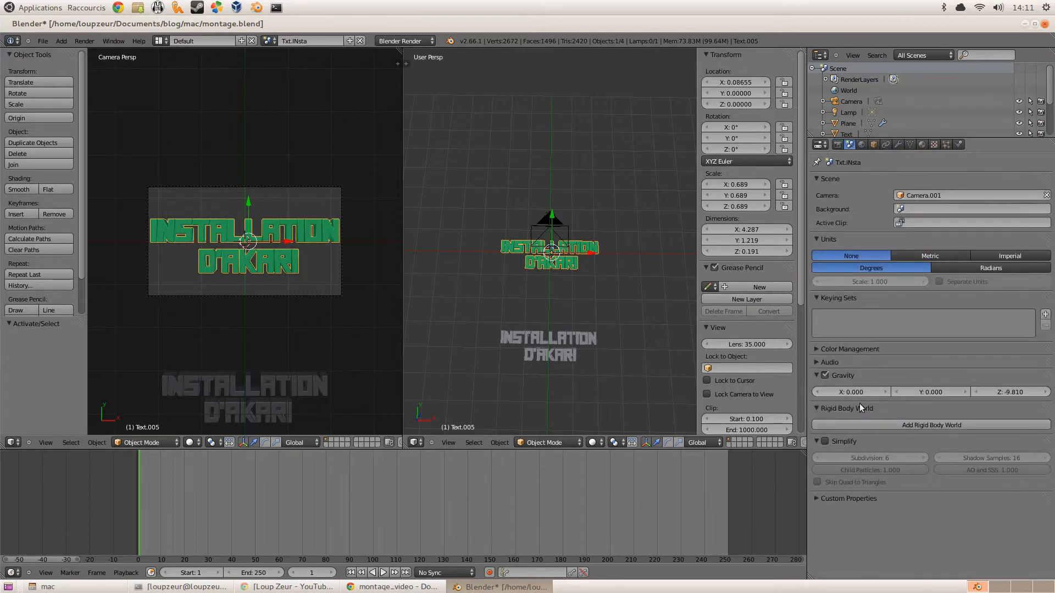
click(861, 145)
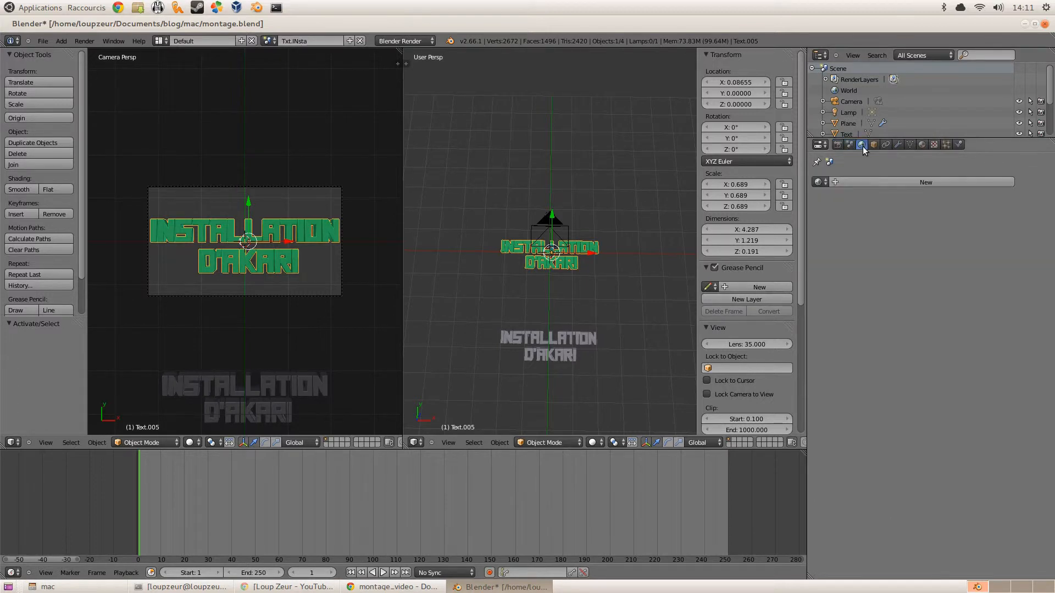
click(841, 145)
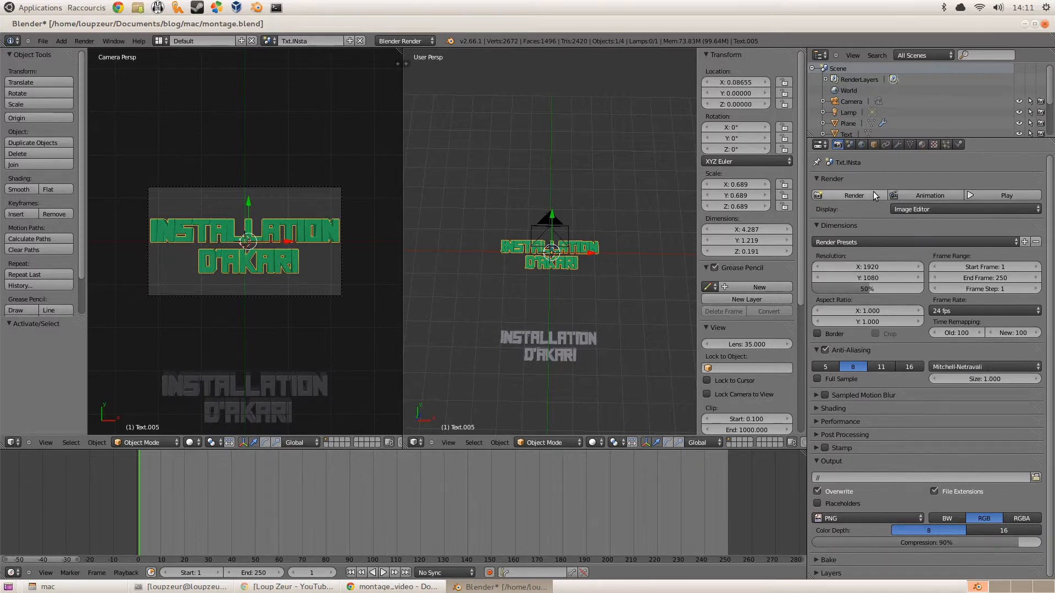
- Expand the Bake, Sampled Motion Blur, Post Processing, Shading and Performance sections of the render settings and look through them
click(830, 560)
click(849, 420)
click(849, 418)
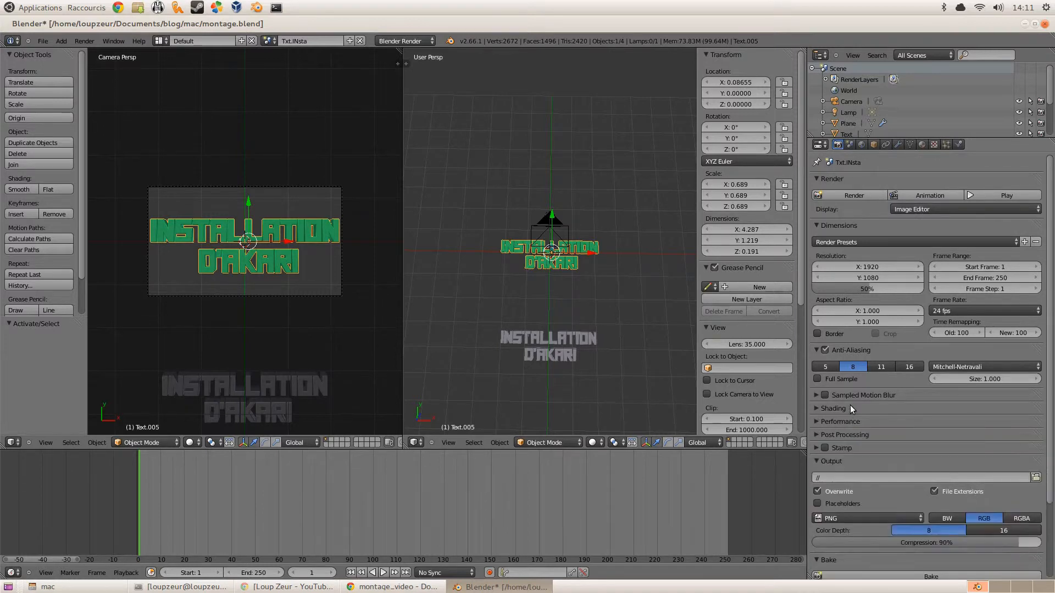
click(849, 398)
click(845, 457)
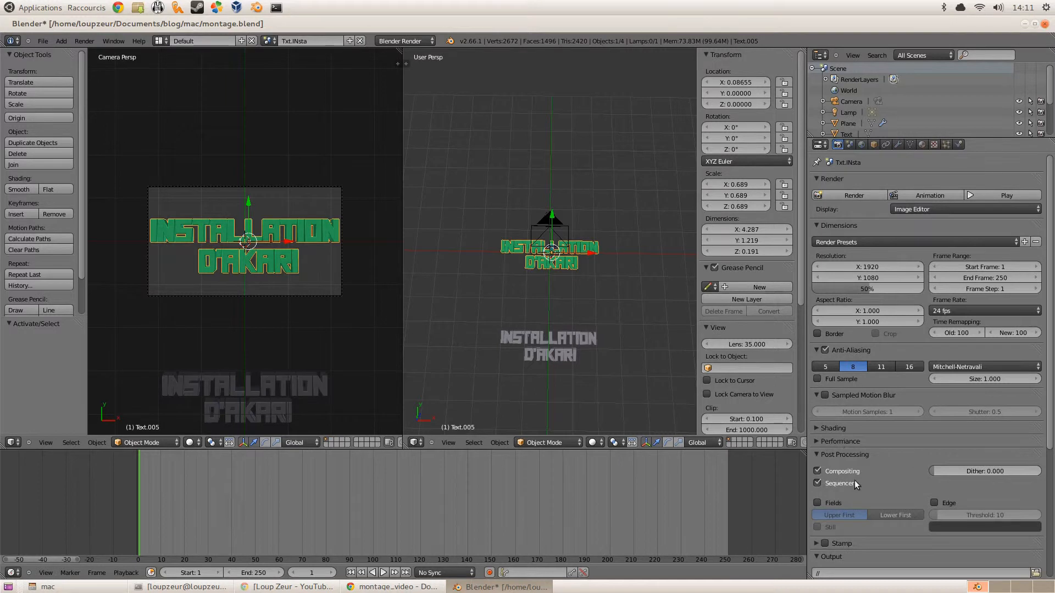
scroll(855, 480, down, 2)
click(846, 396)
click(846, 384)
scroll(855, 405, up, 2)
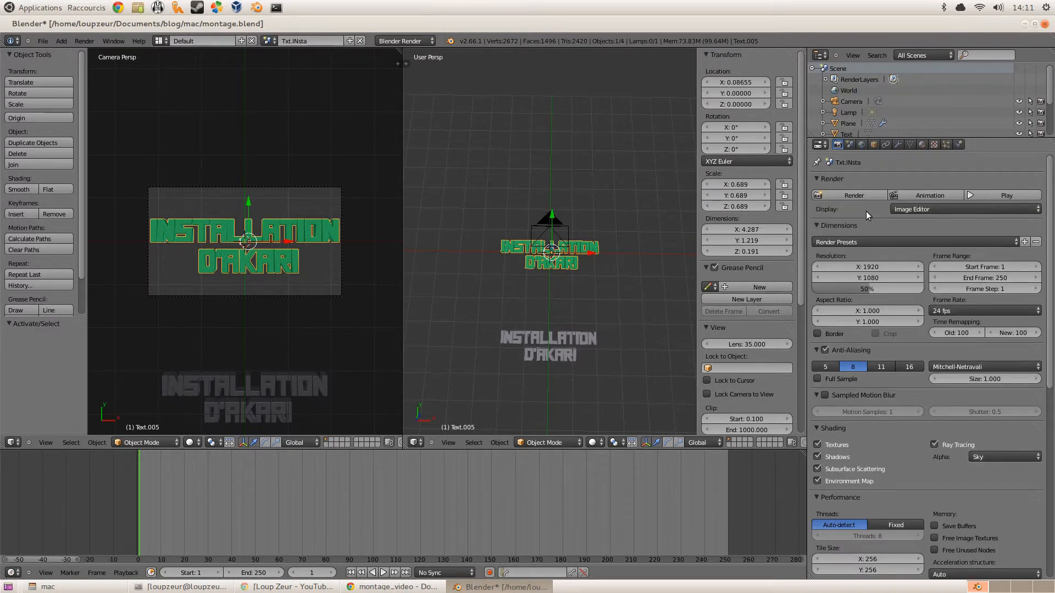
- Recheck the scene and world settings, and look through all render settings including the expanded render Layers options
click(851, 144)
click(862, 145)
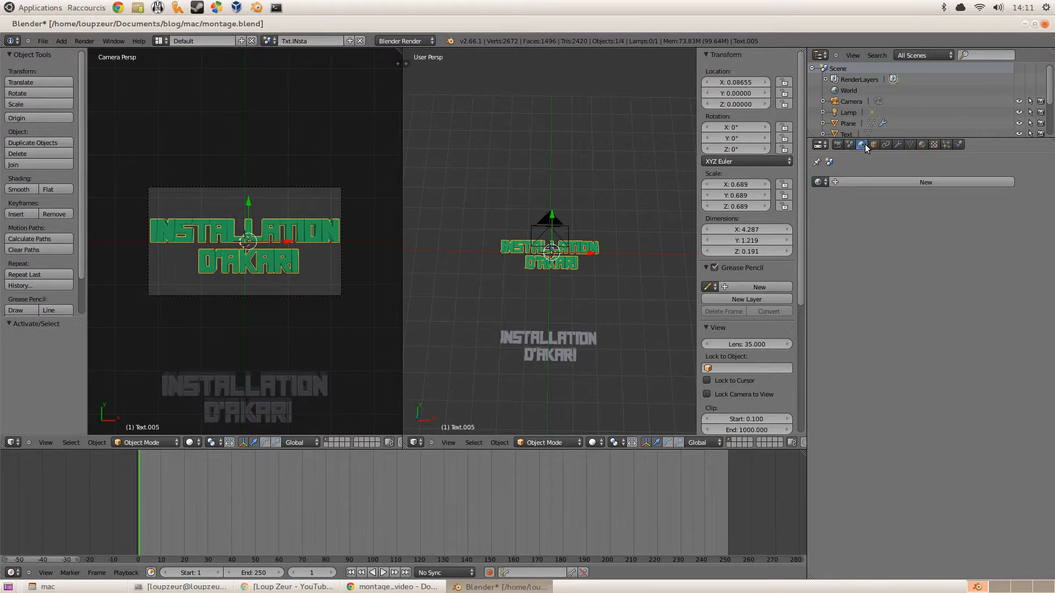
click(836, 146)
scroll(901, 447, down, 15)
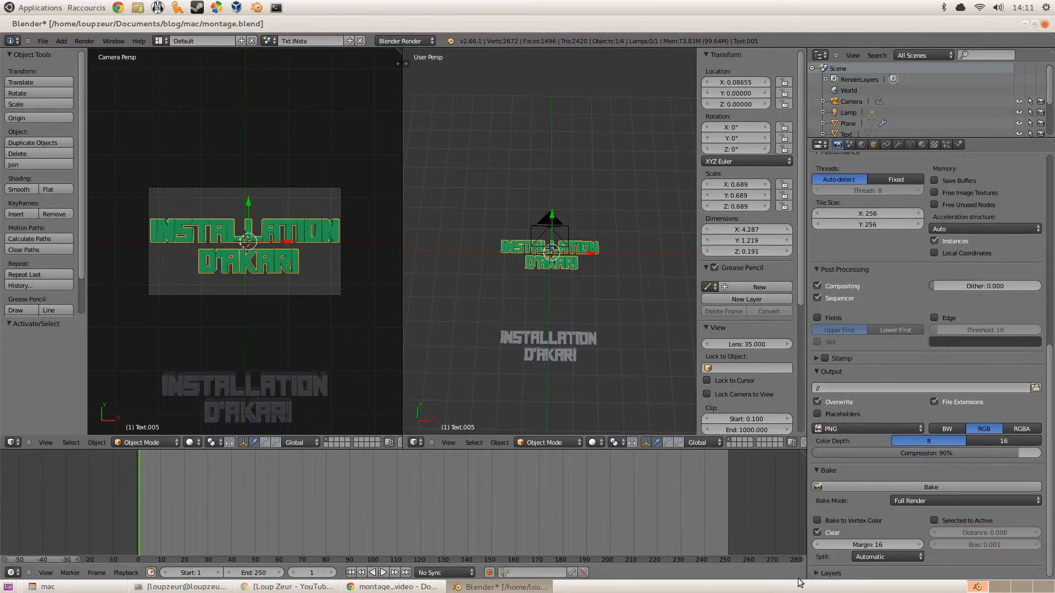
click(818, 573)
scroll(817, 566, down, 5)
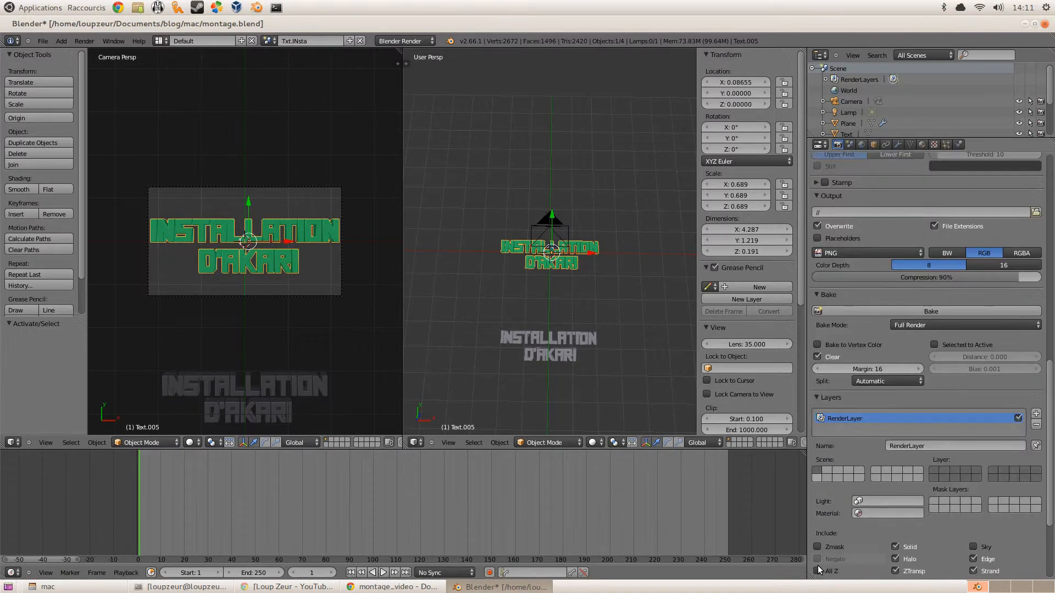
scroll(817, 566, down, 3)
scroll(936, 518, up, 15)
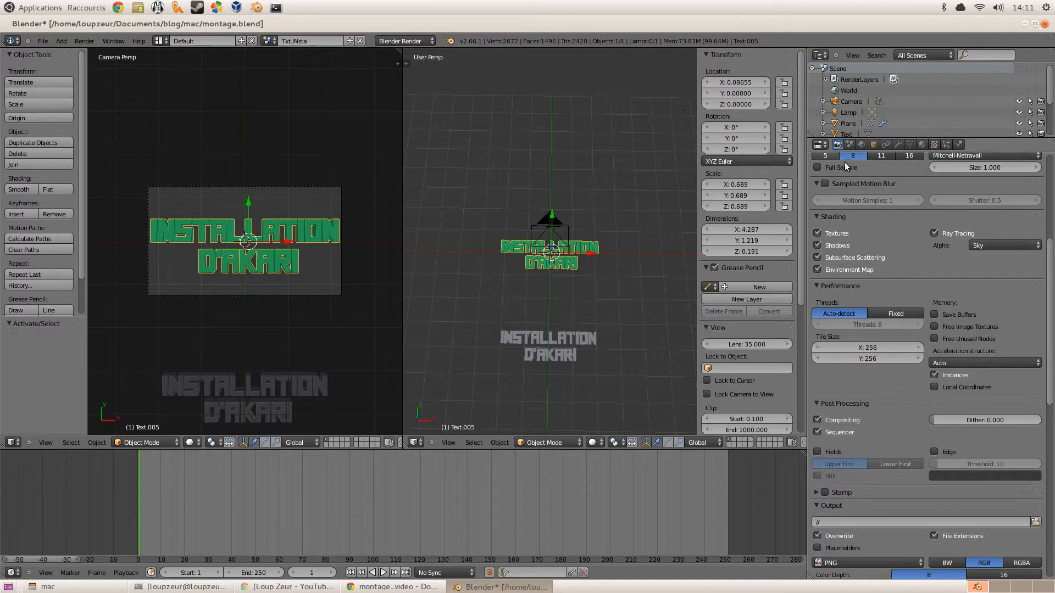
scroll(893, 278, up, 10)
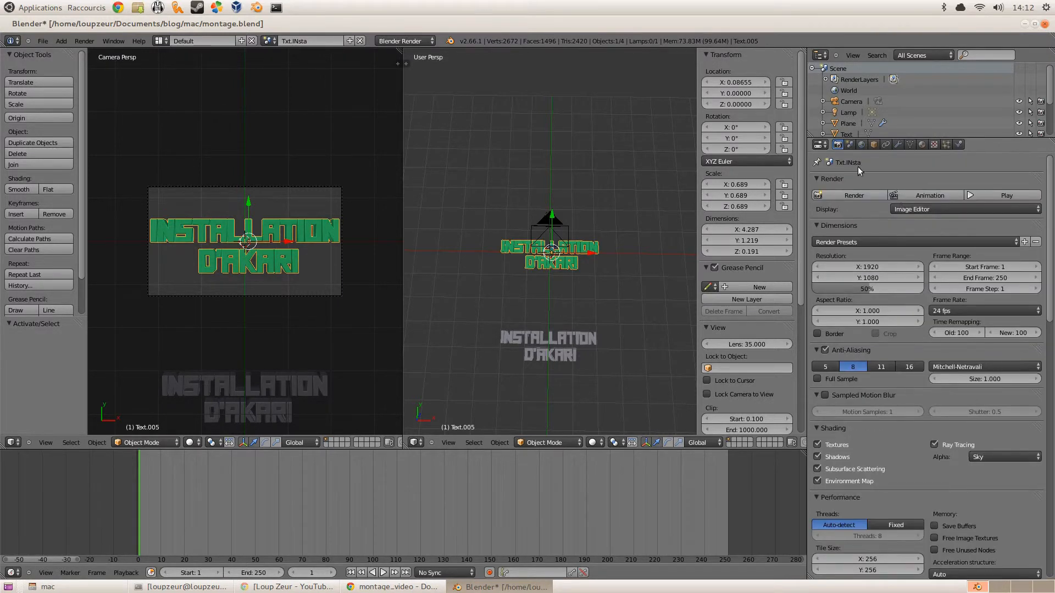
click(849, 145)
click(843, 147)
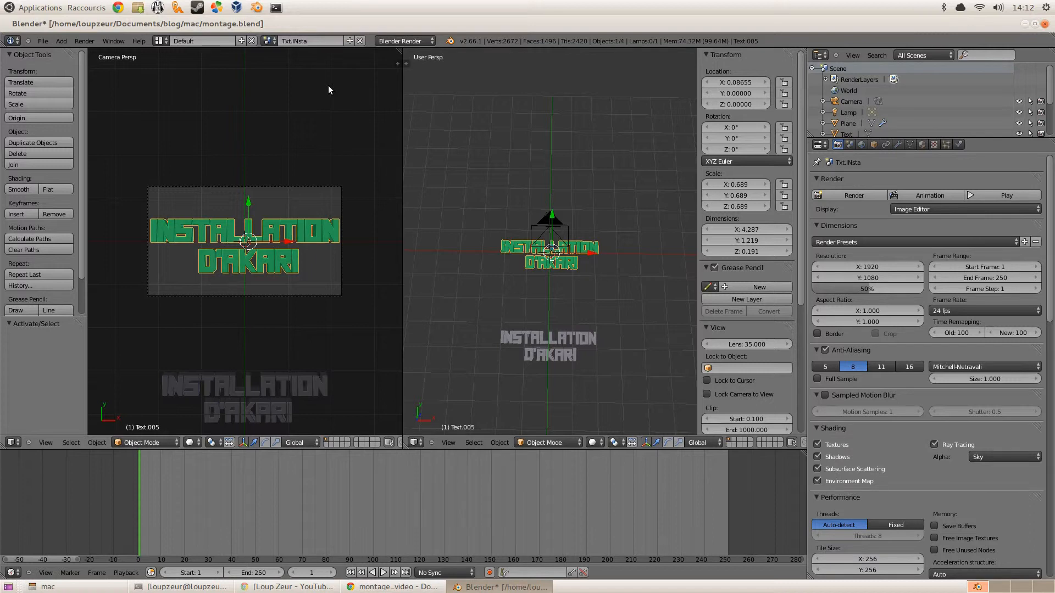
- Leave Blender for the first desktop workspace, move the mac folder window higher, and launch Audacity
scroll(747, 299, down, 7)
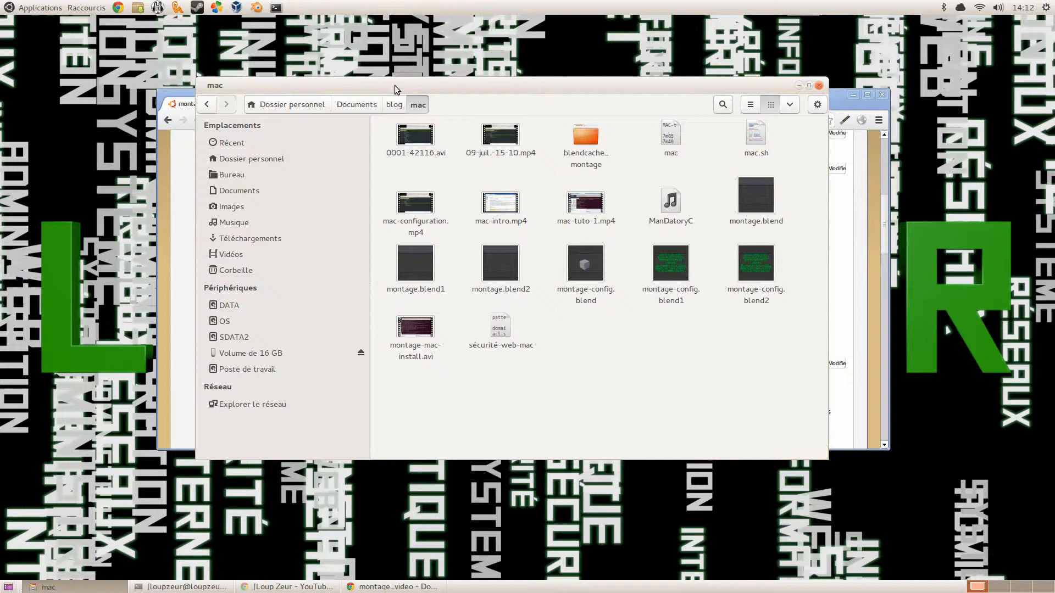
drag(395, 85, 405, 54)
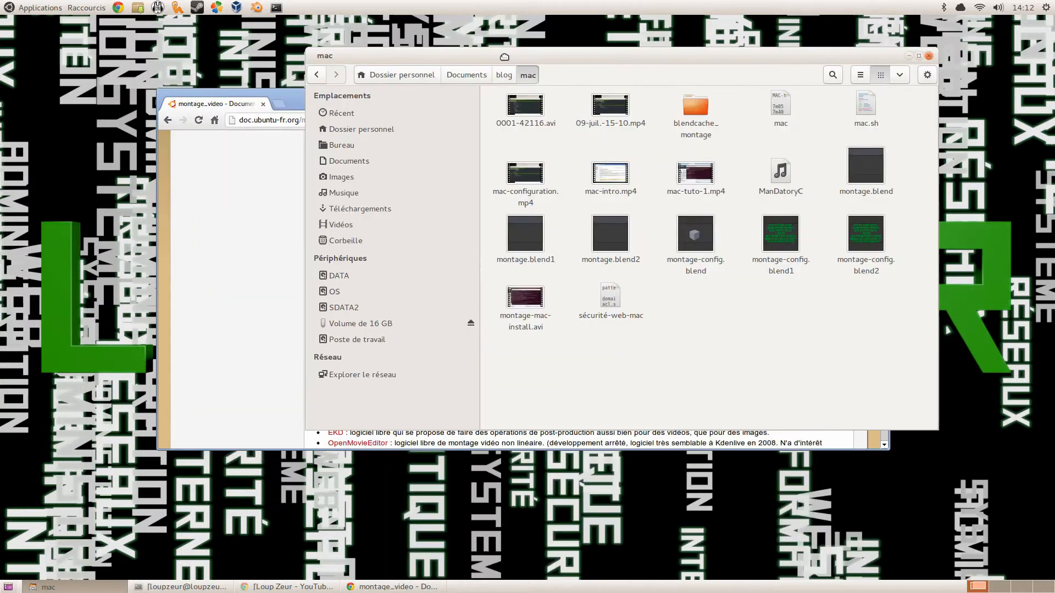
click(19, 4)
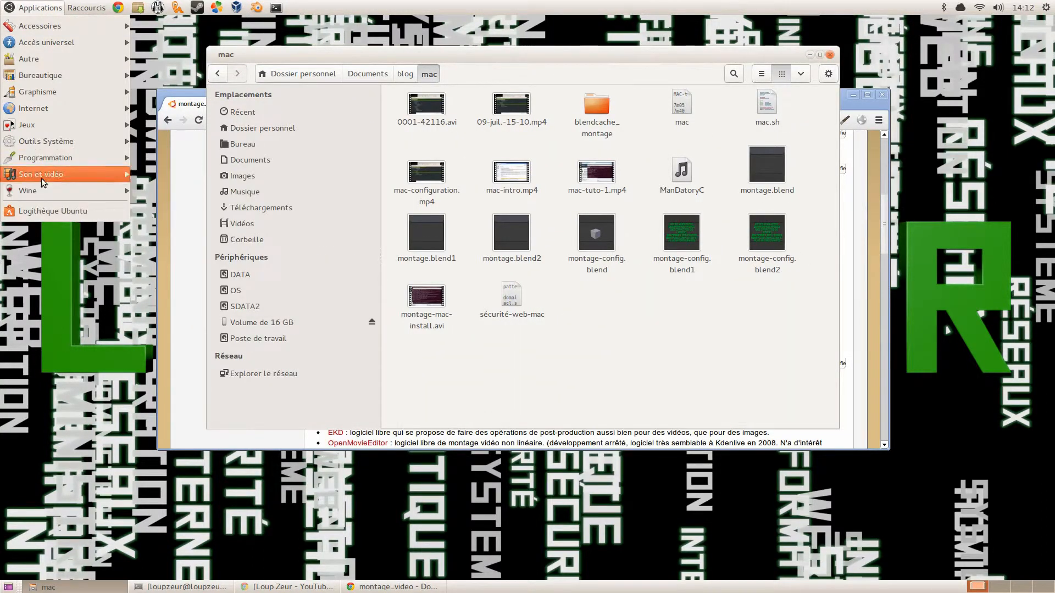
mouse_move(80, 176)
click(154, 174)
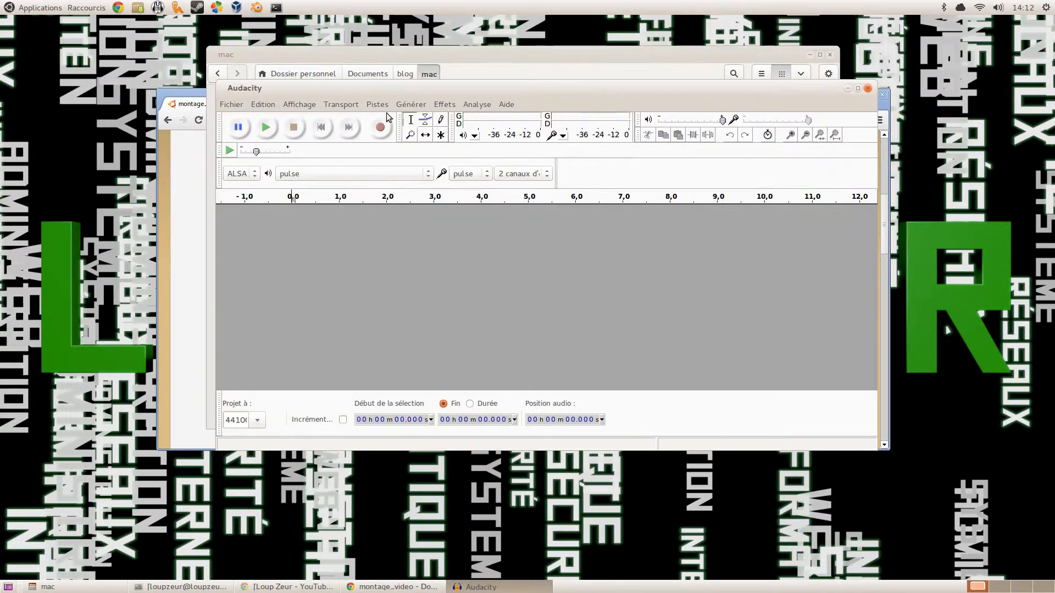
- Record a short stereo audio track of about 6.4 seconds that includes a brief silent pause, and stop the recording
click(381, 127)
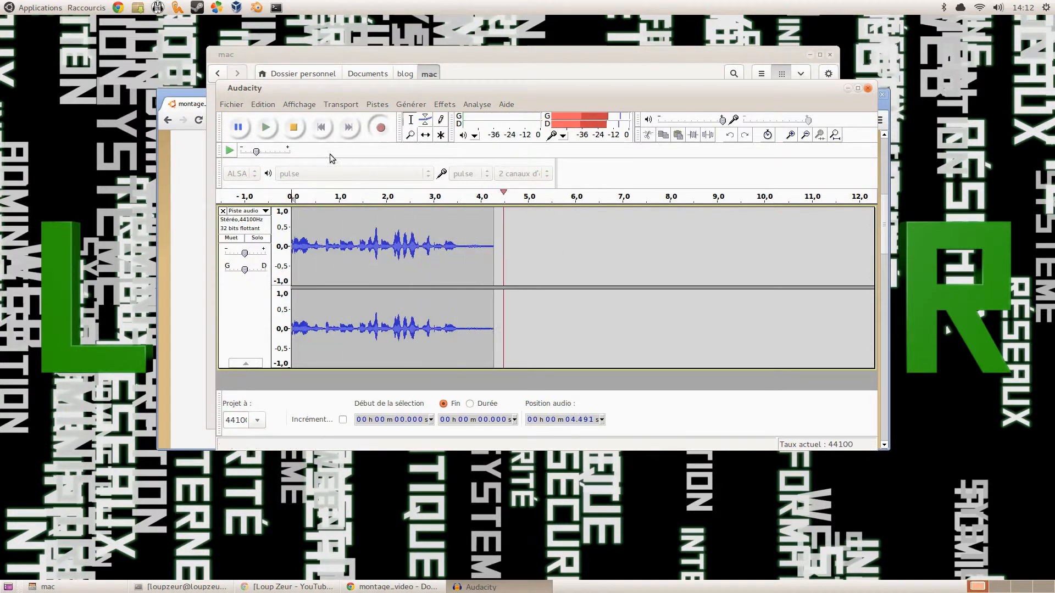
click(291, 132)
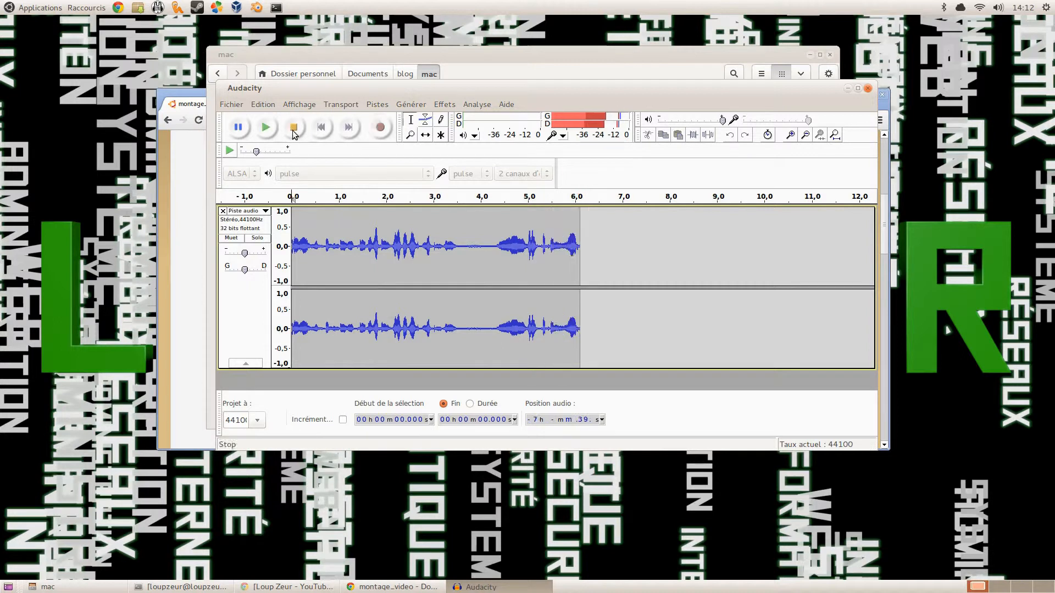
- Take the noise profile for Réduction du bruit from the silent stretch between about 3.7 and 4.2 seconds
drag(466, 243, 490, 244)
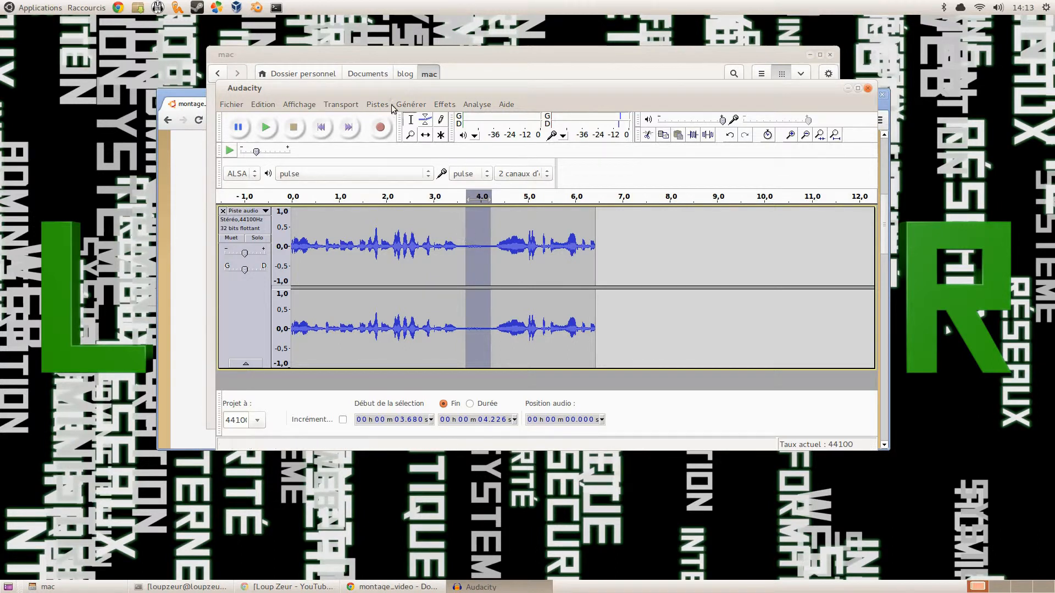
click(444, 105)
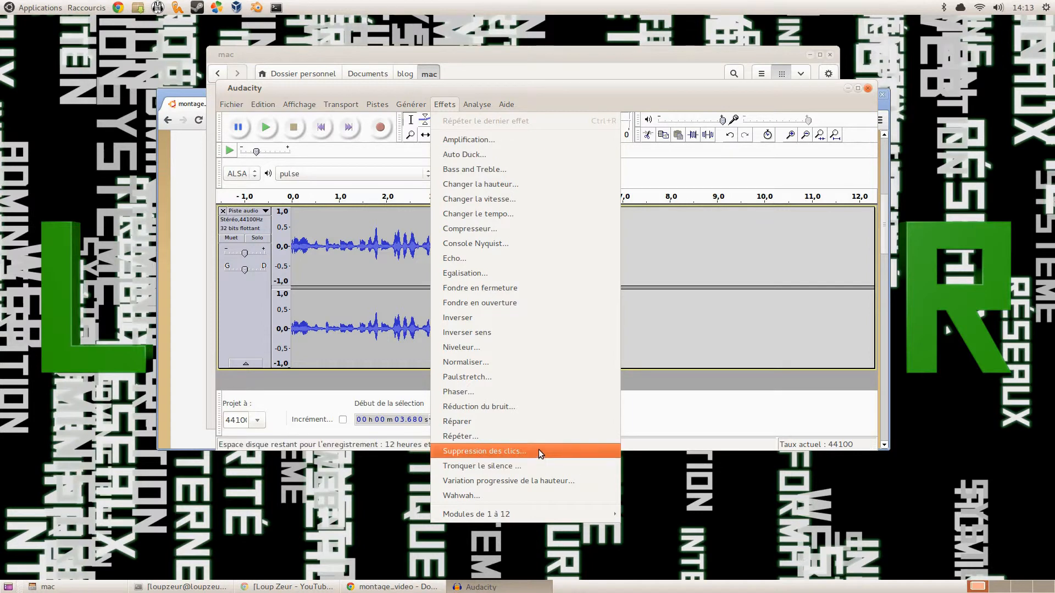
click(522, 407)
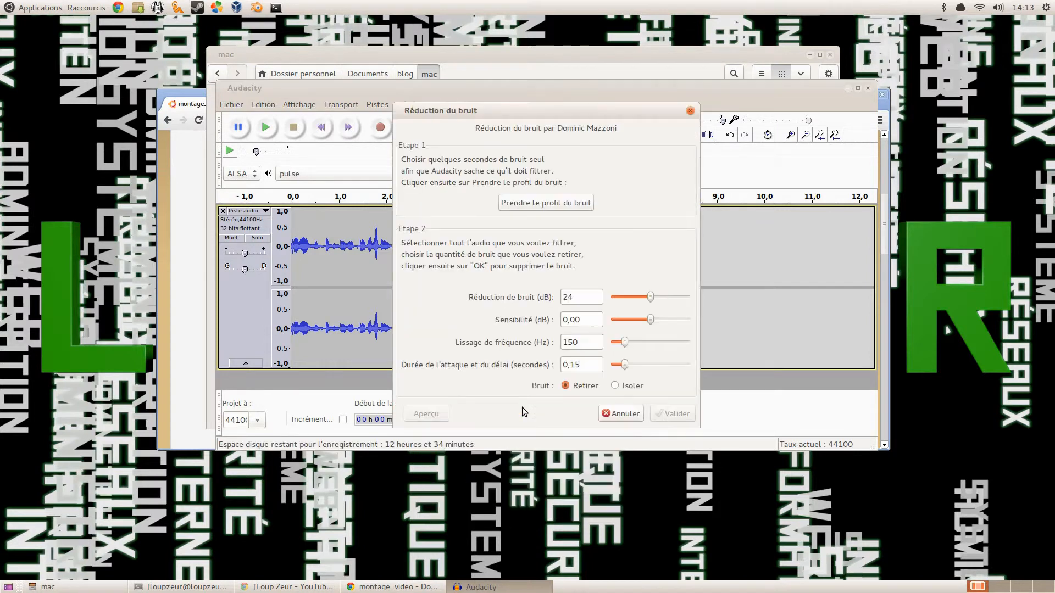
click(529, 202)
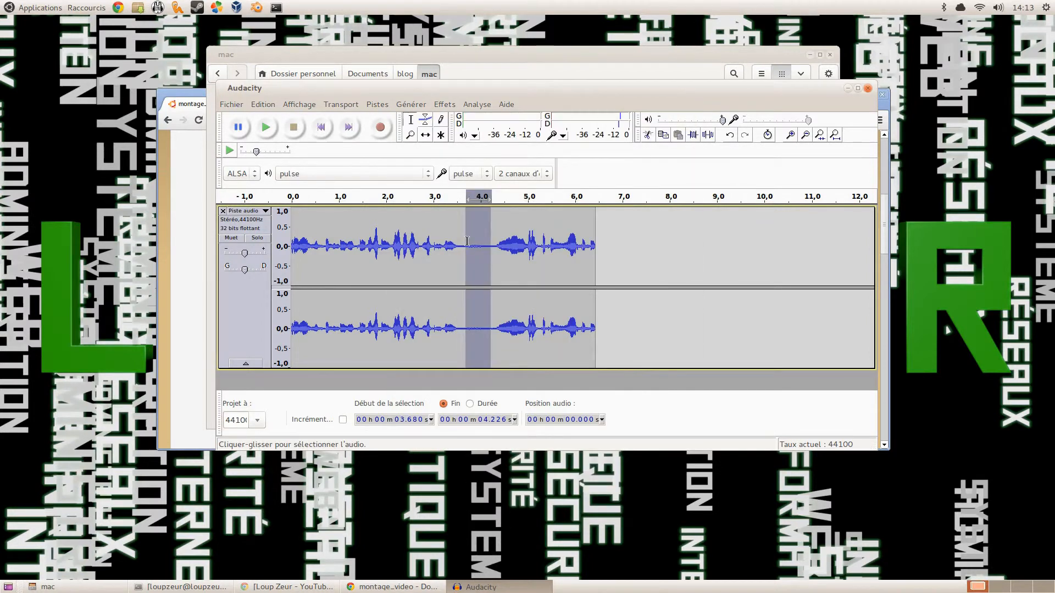
- Apply the noise reduction to the entire recorded track by repeating the last effect
key(ctrl+a)
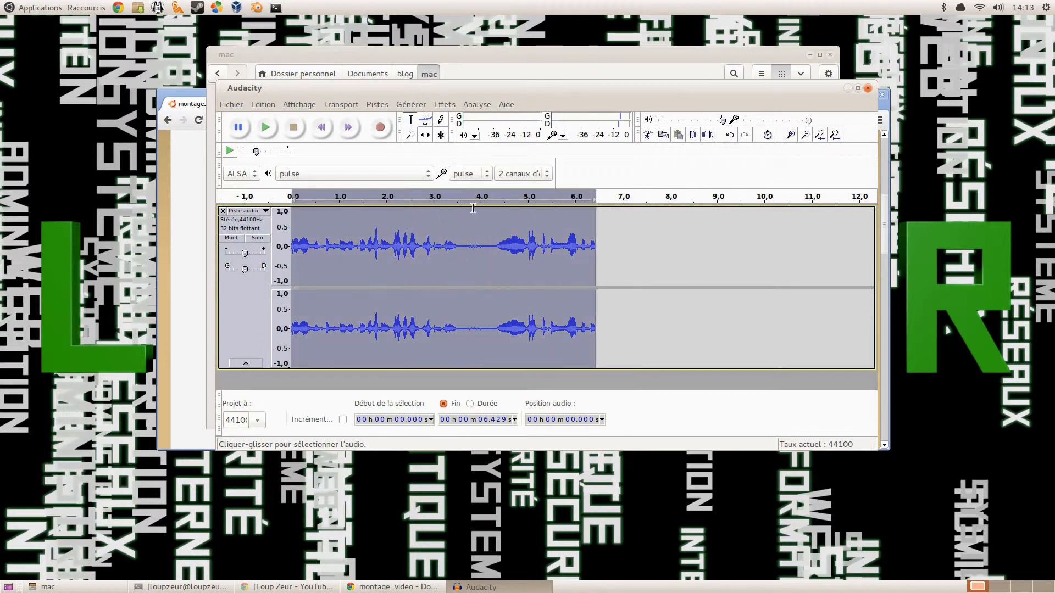
click(412, 105)
mouse_move(463, 106)
click(458, 120)
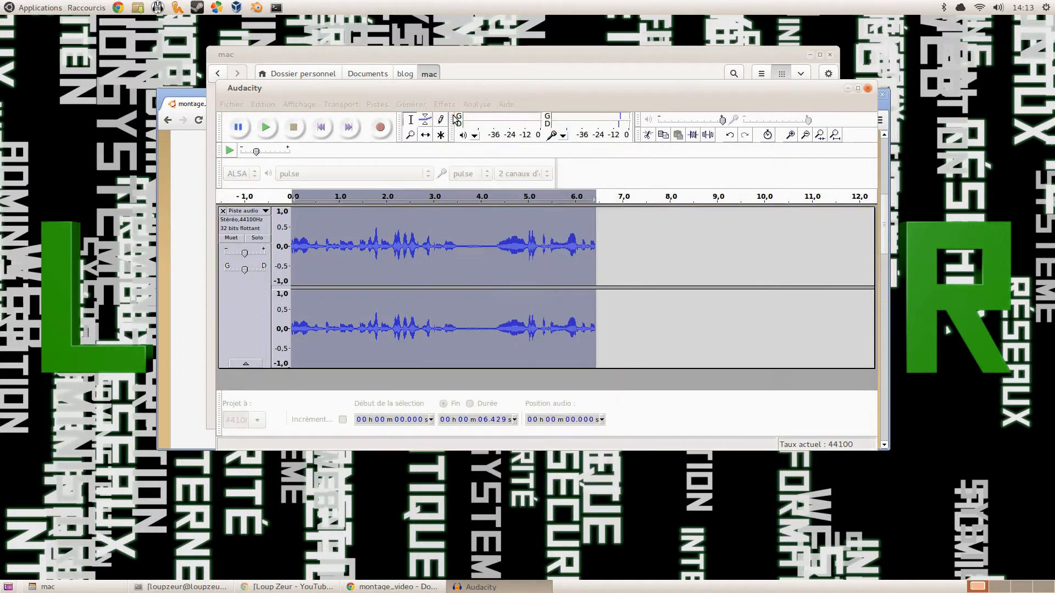
- Deselect the audio by placing the cursor at about 1.1 seconds, and magnify the waveforms vertically to inspect the recording
click(458, 237)
drag(467, 238, 455, 244)
click(345, 247)
click(278, 236)
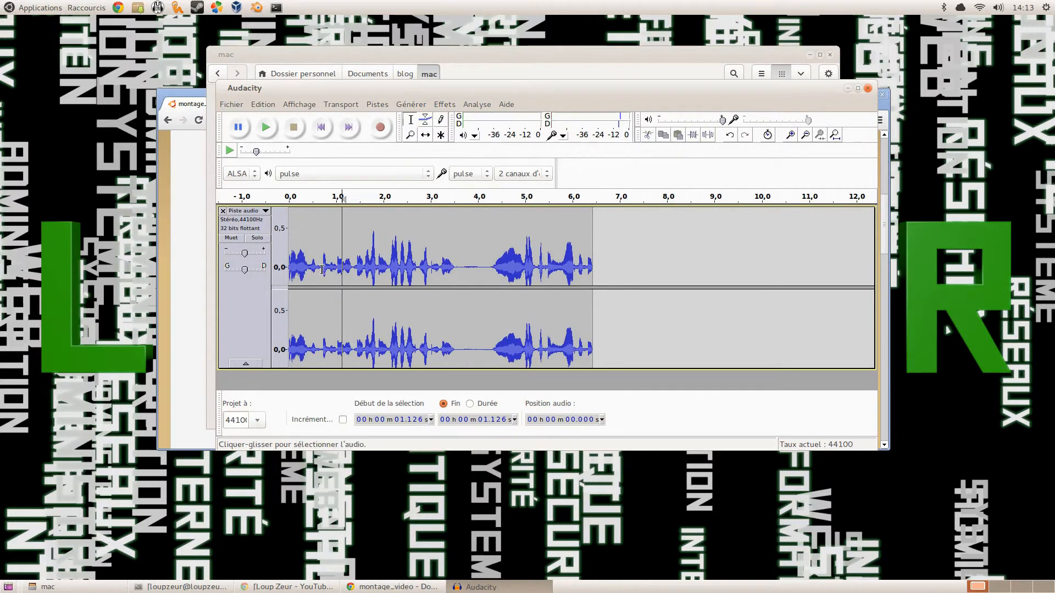
click(278, 275)
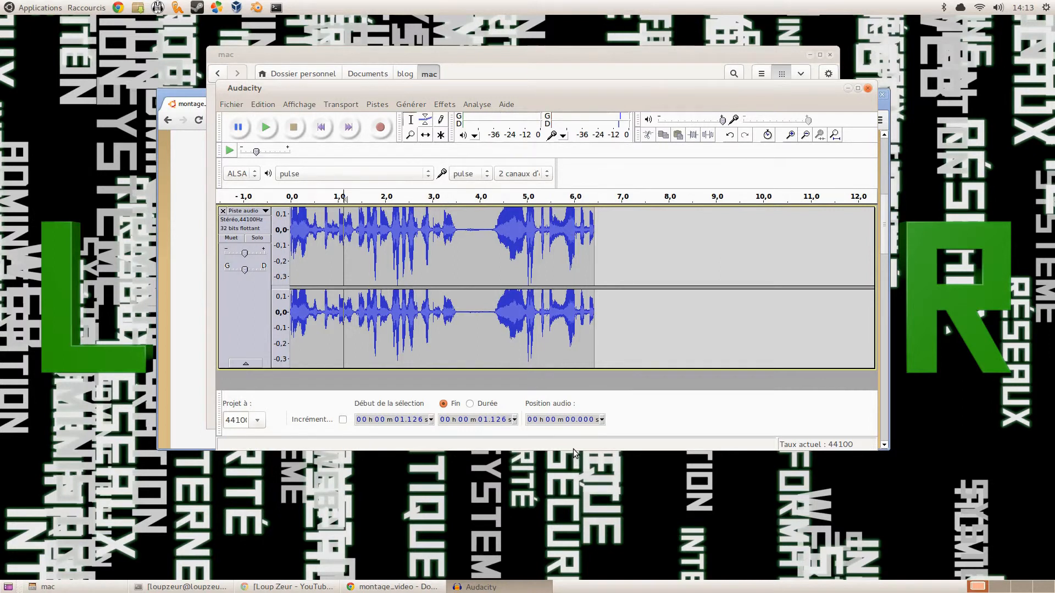
- Make the Audacity window taller and reposition it, closing the mac folder window that overlaps it
drag(577, 450, 577, 522)
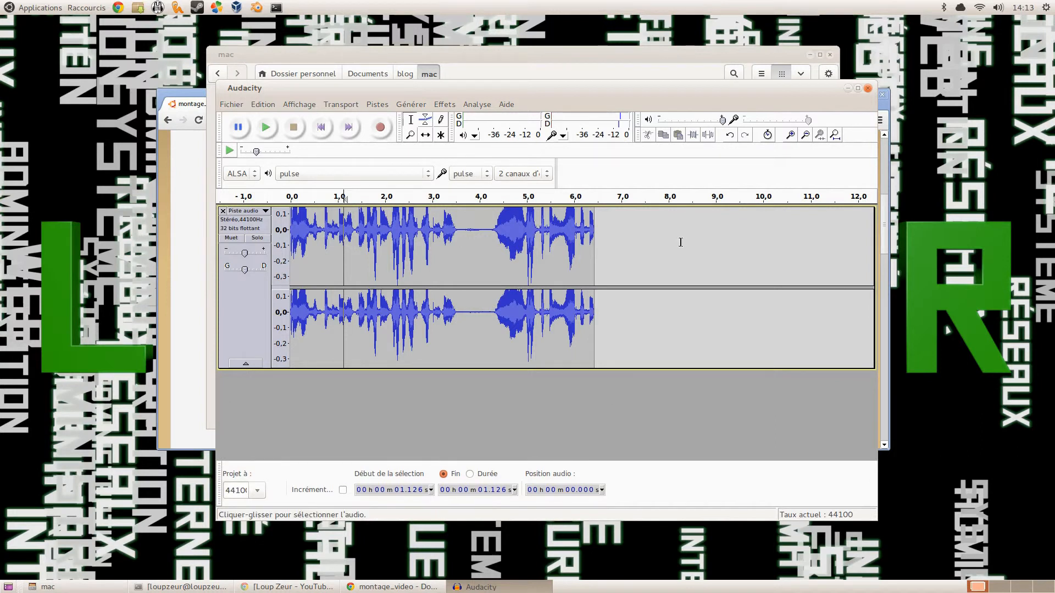
drag(550, 87, 572, 65)
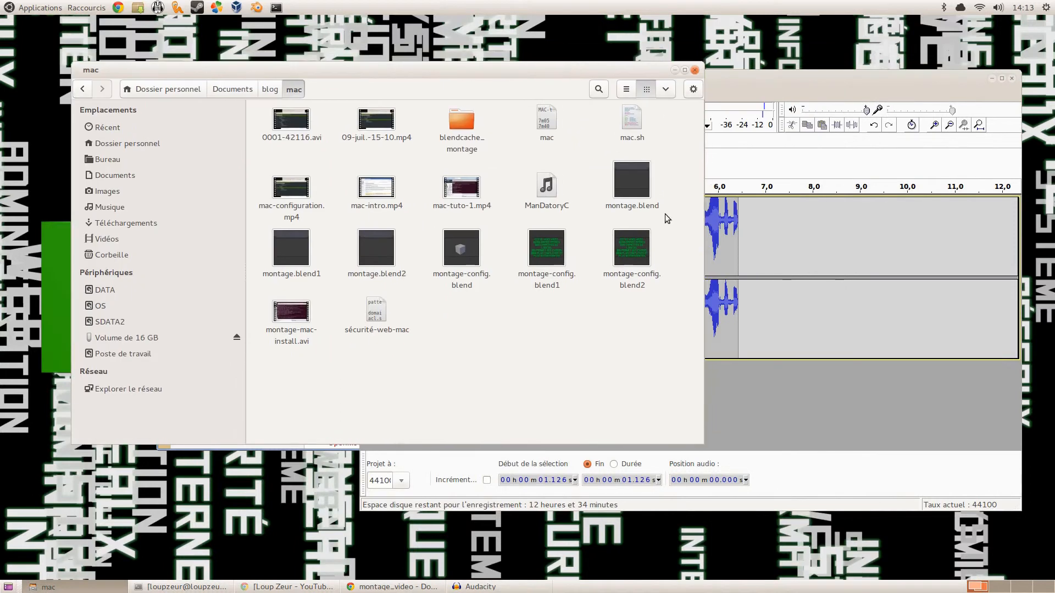
click(697, 73)
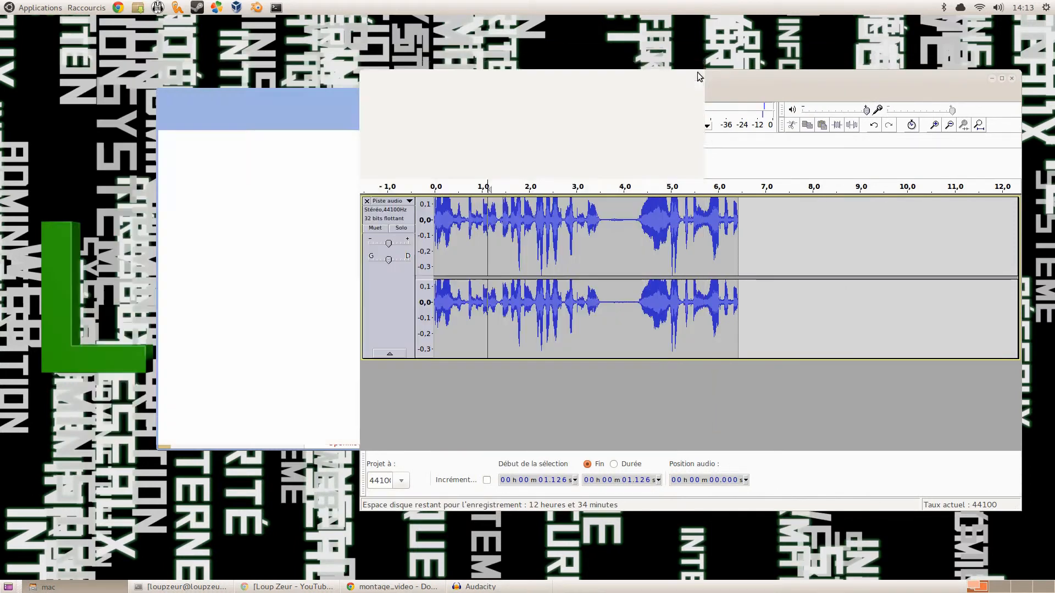
drag(697, 77, 656, 51)
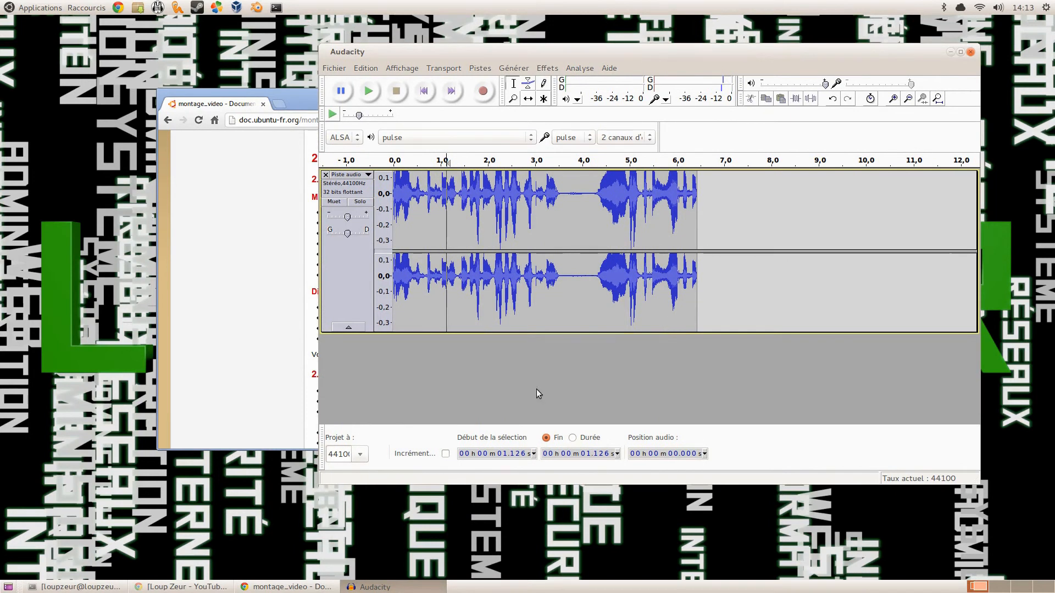
- Bring the montage_video documentation page forward, and switch to the terminal running the video encoding
click(259, 377)
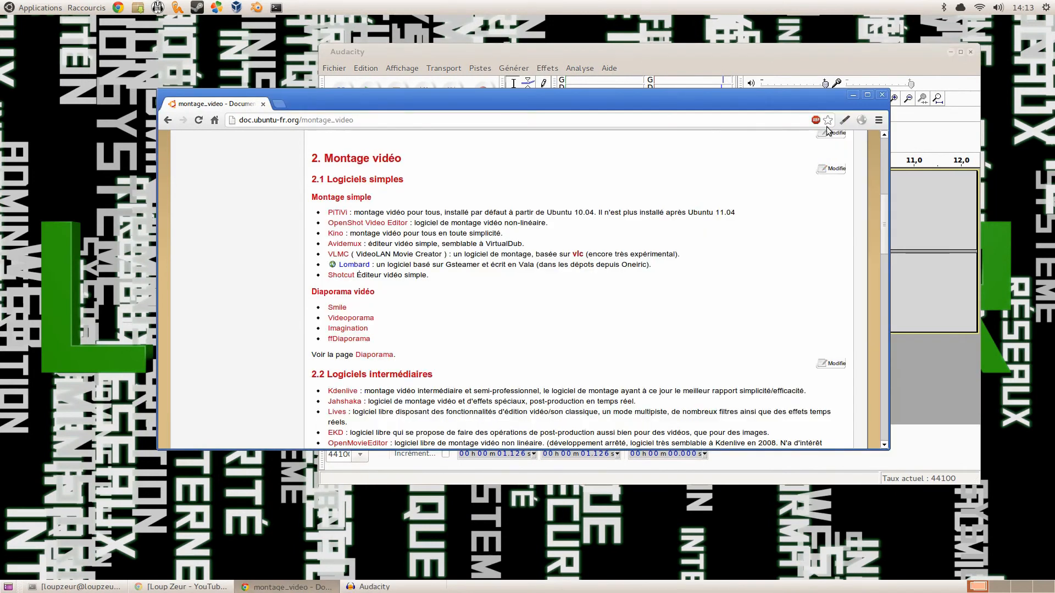
click(97, 589)
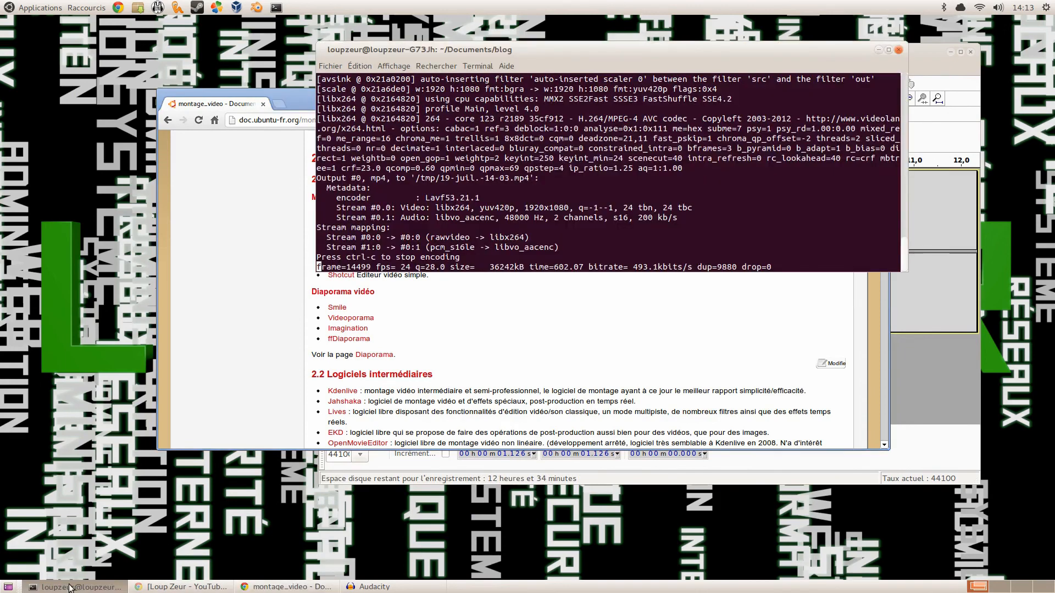